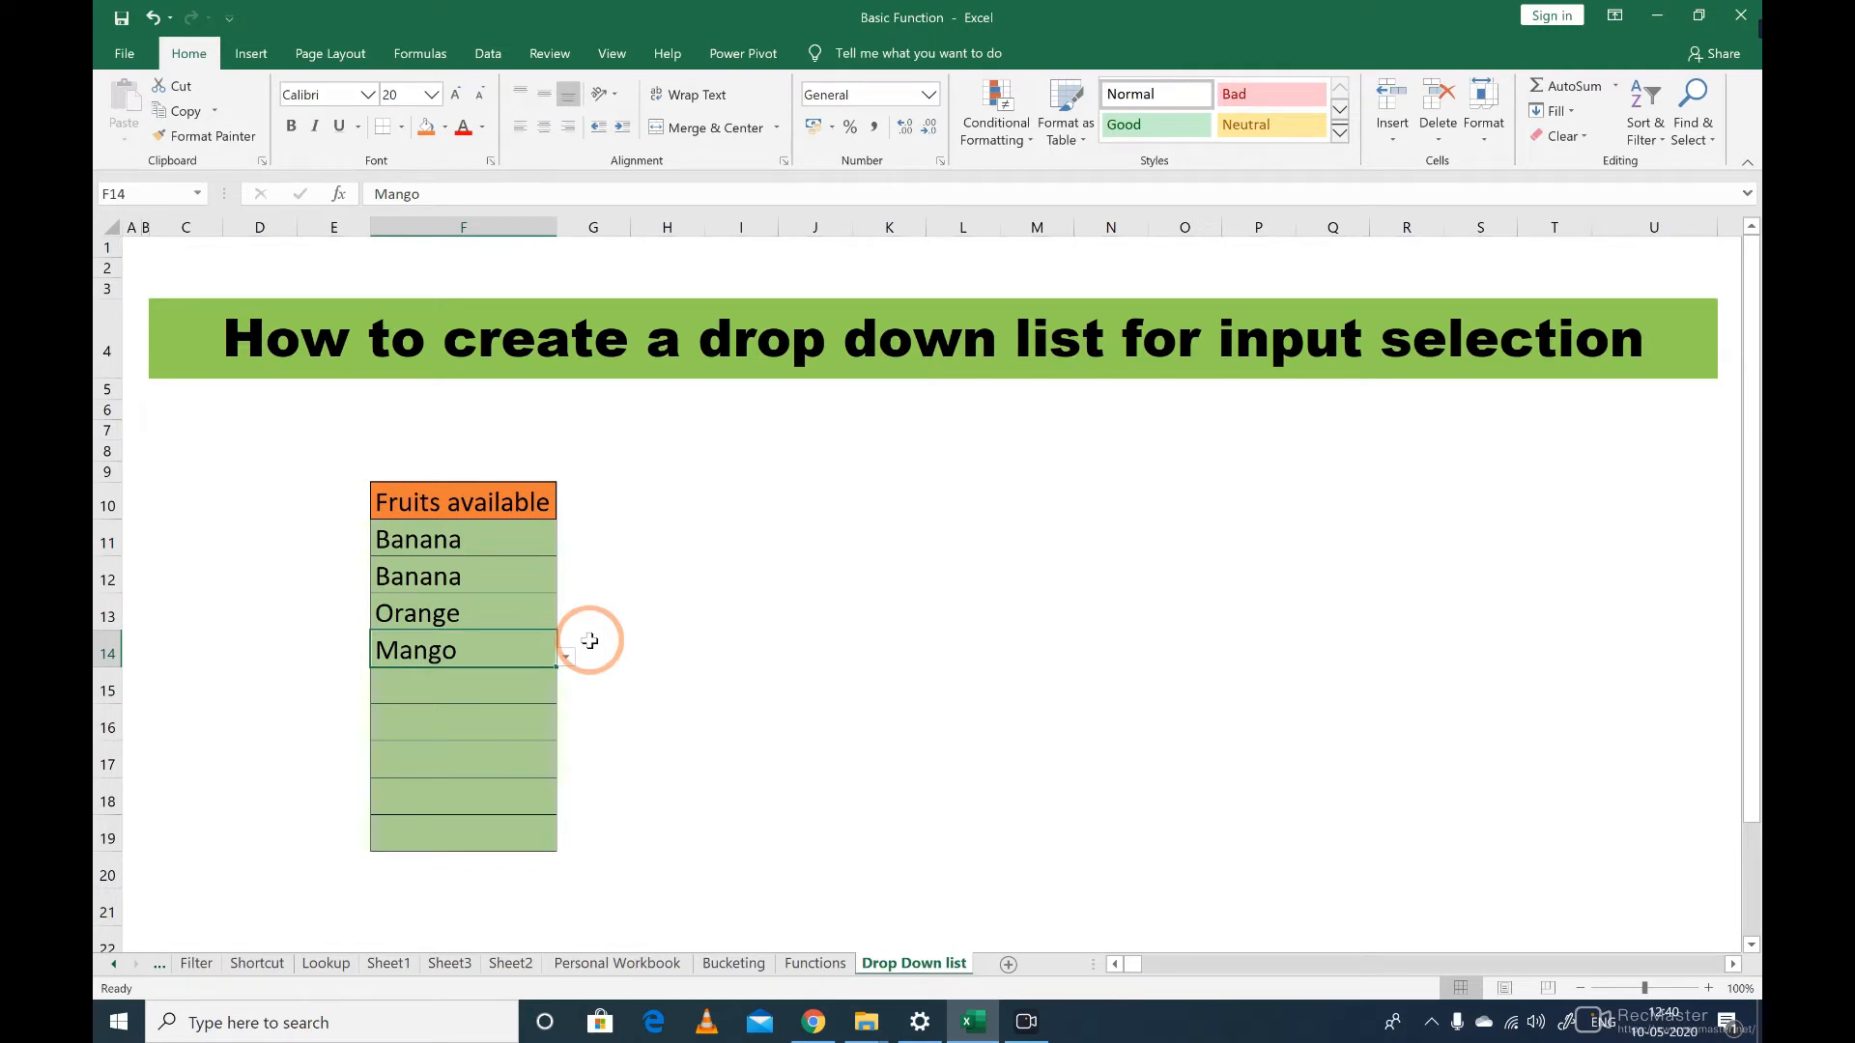
Step: Enter the heading "Brand name of Cars" in cell XEY5, at the far end of the sheet near the Fruits table
click(751, 522)
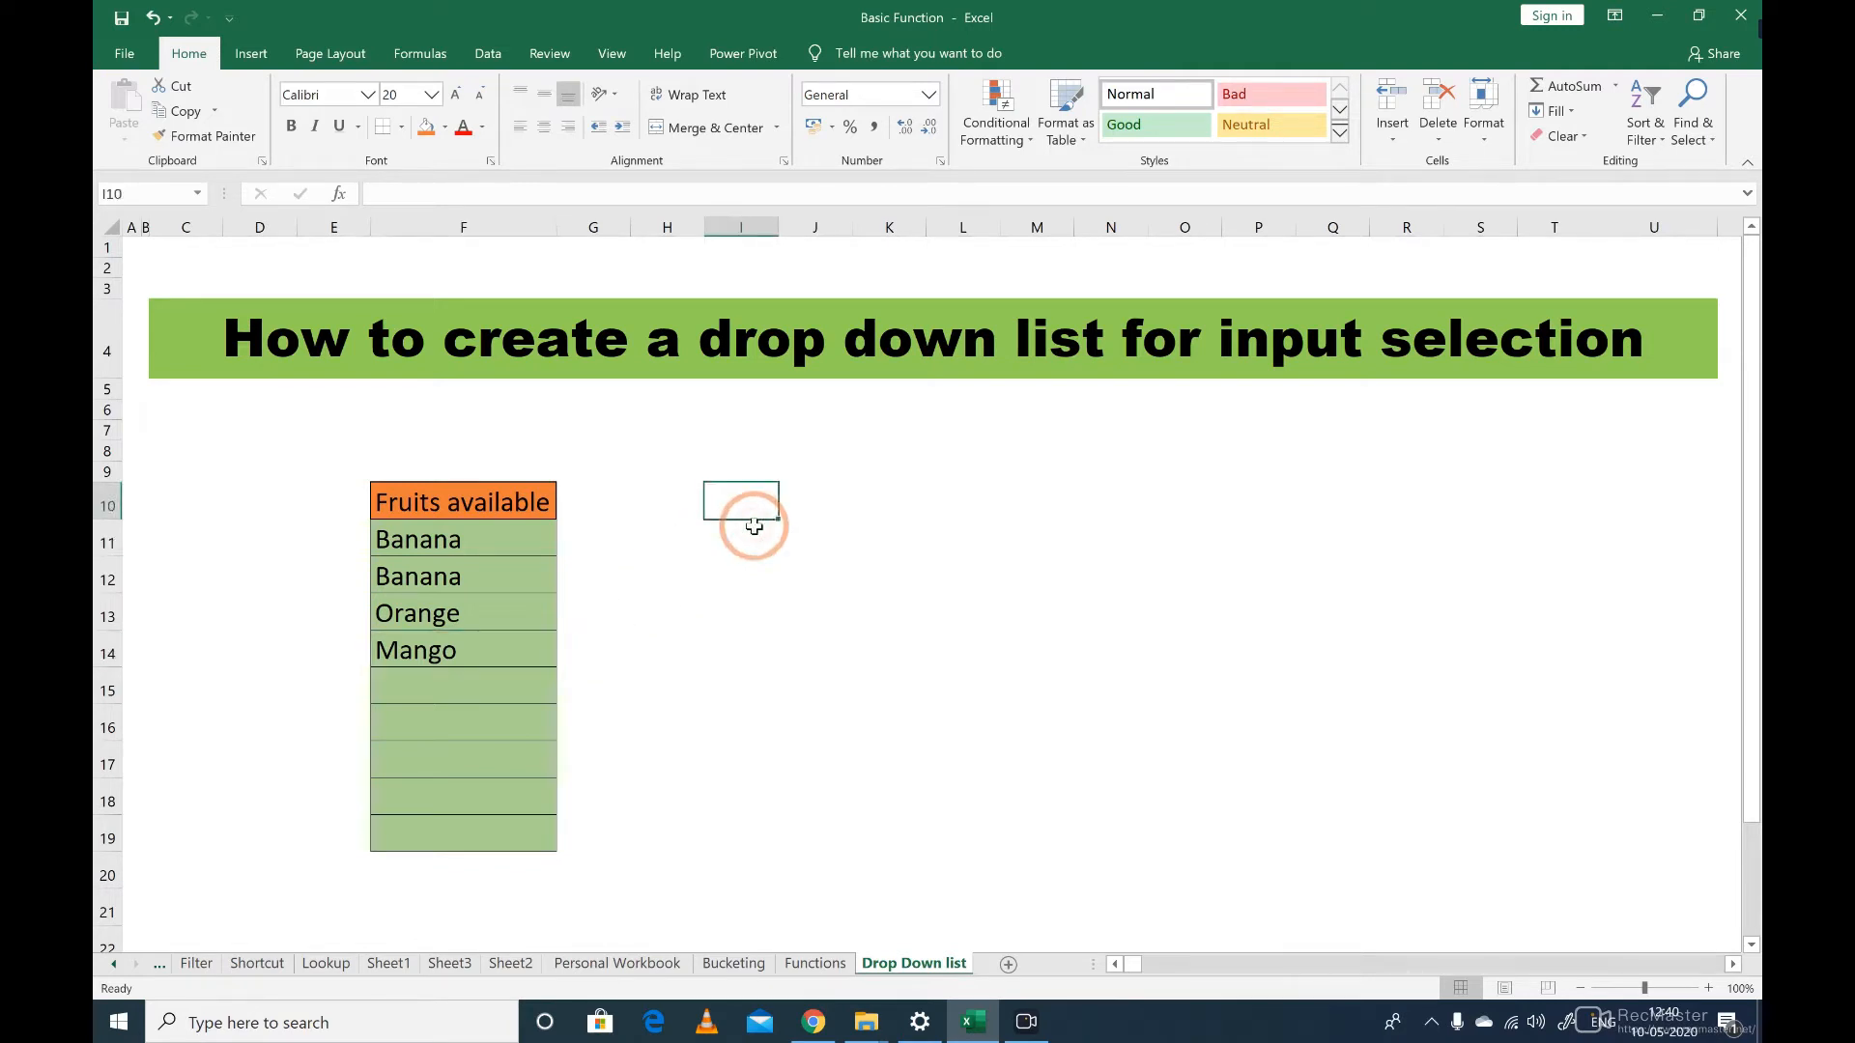
key(ctrl+Right)
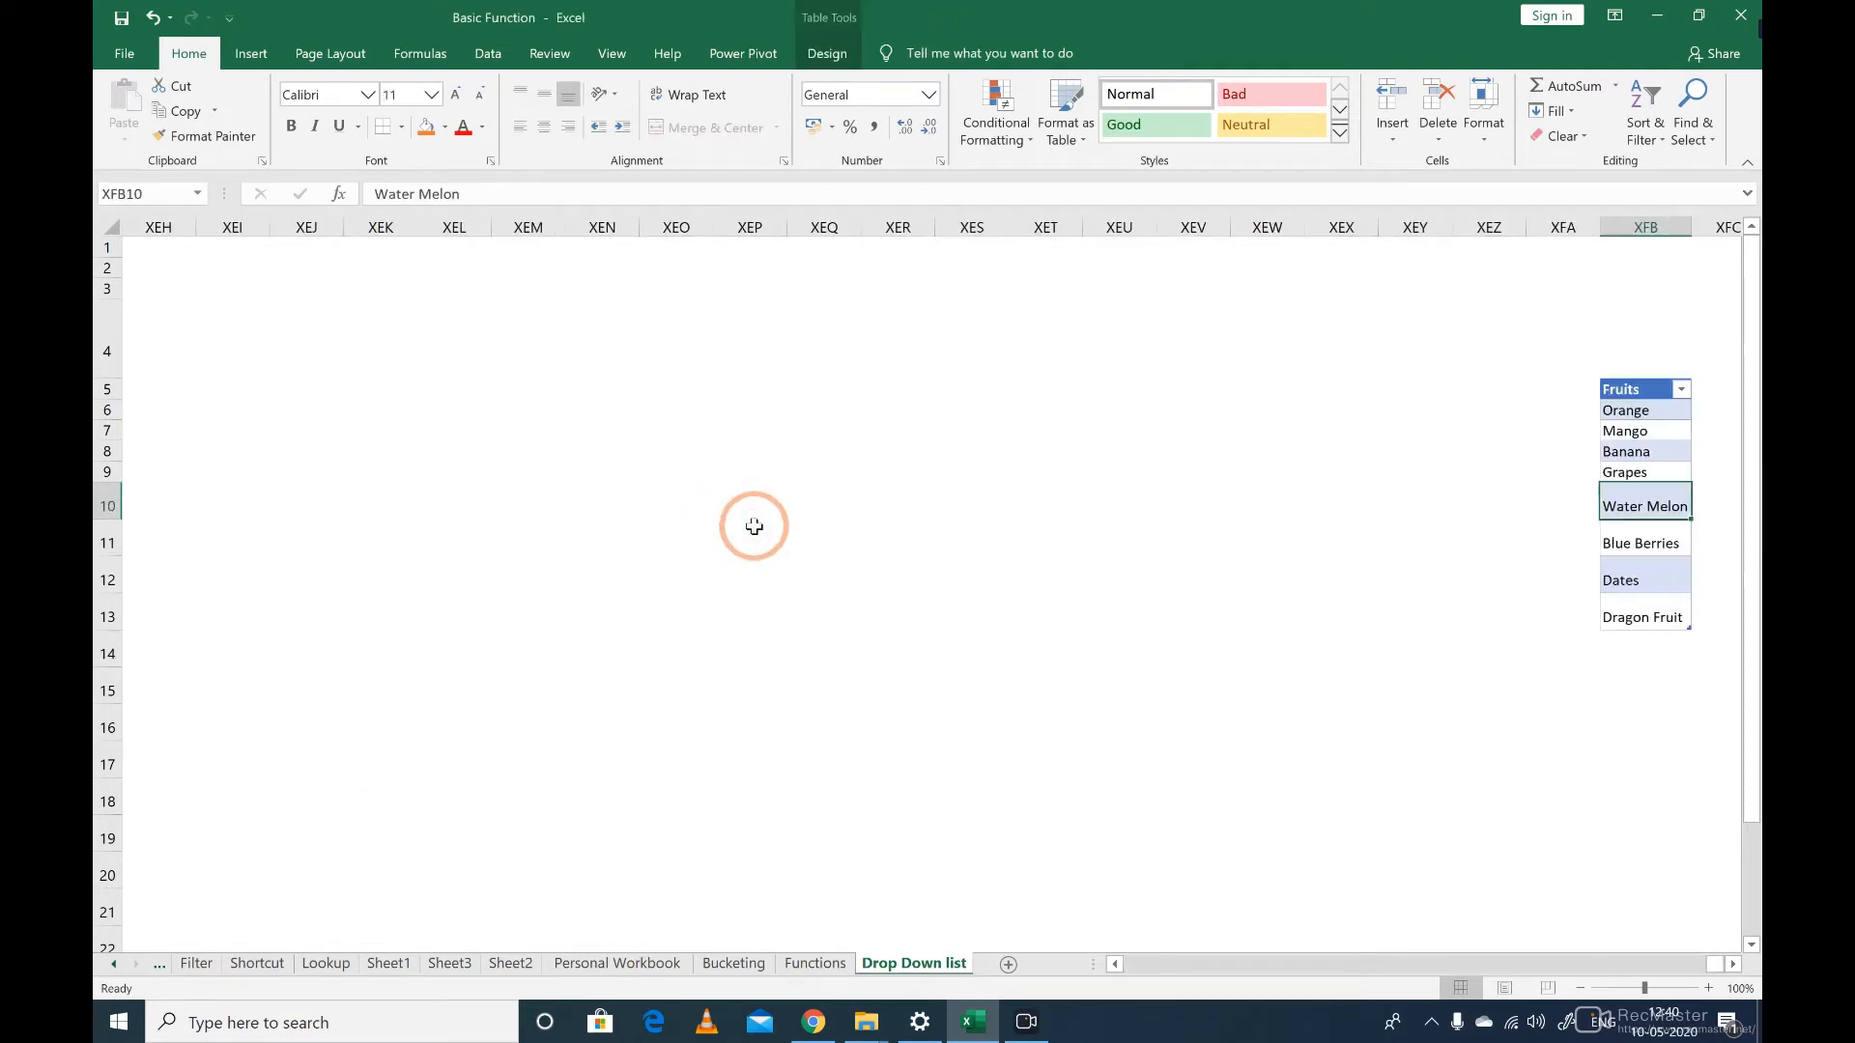
key(Left)
key(Left)
key(Left)
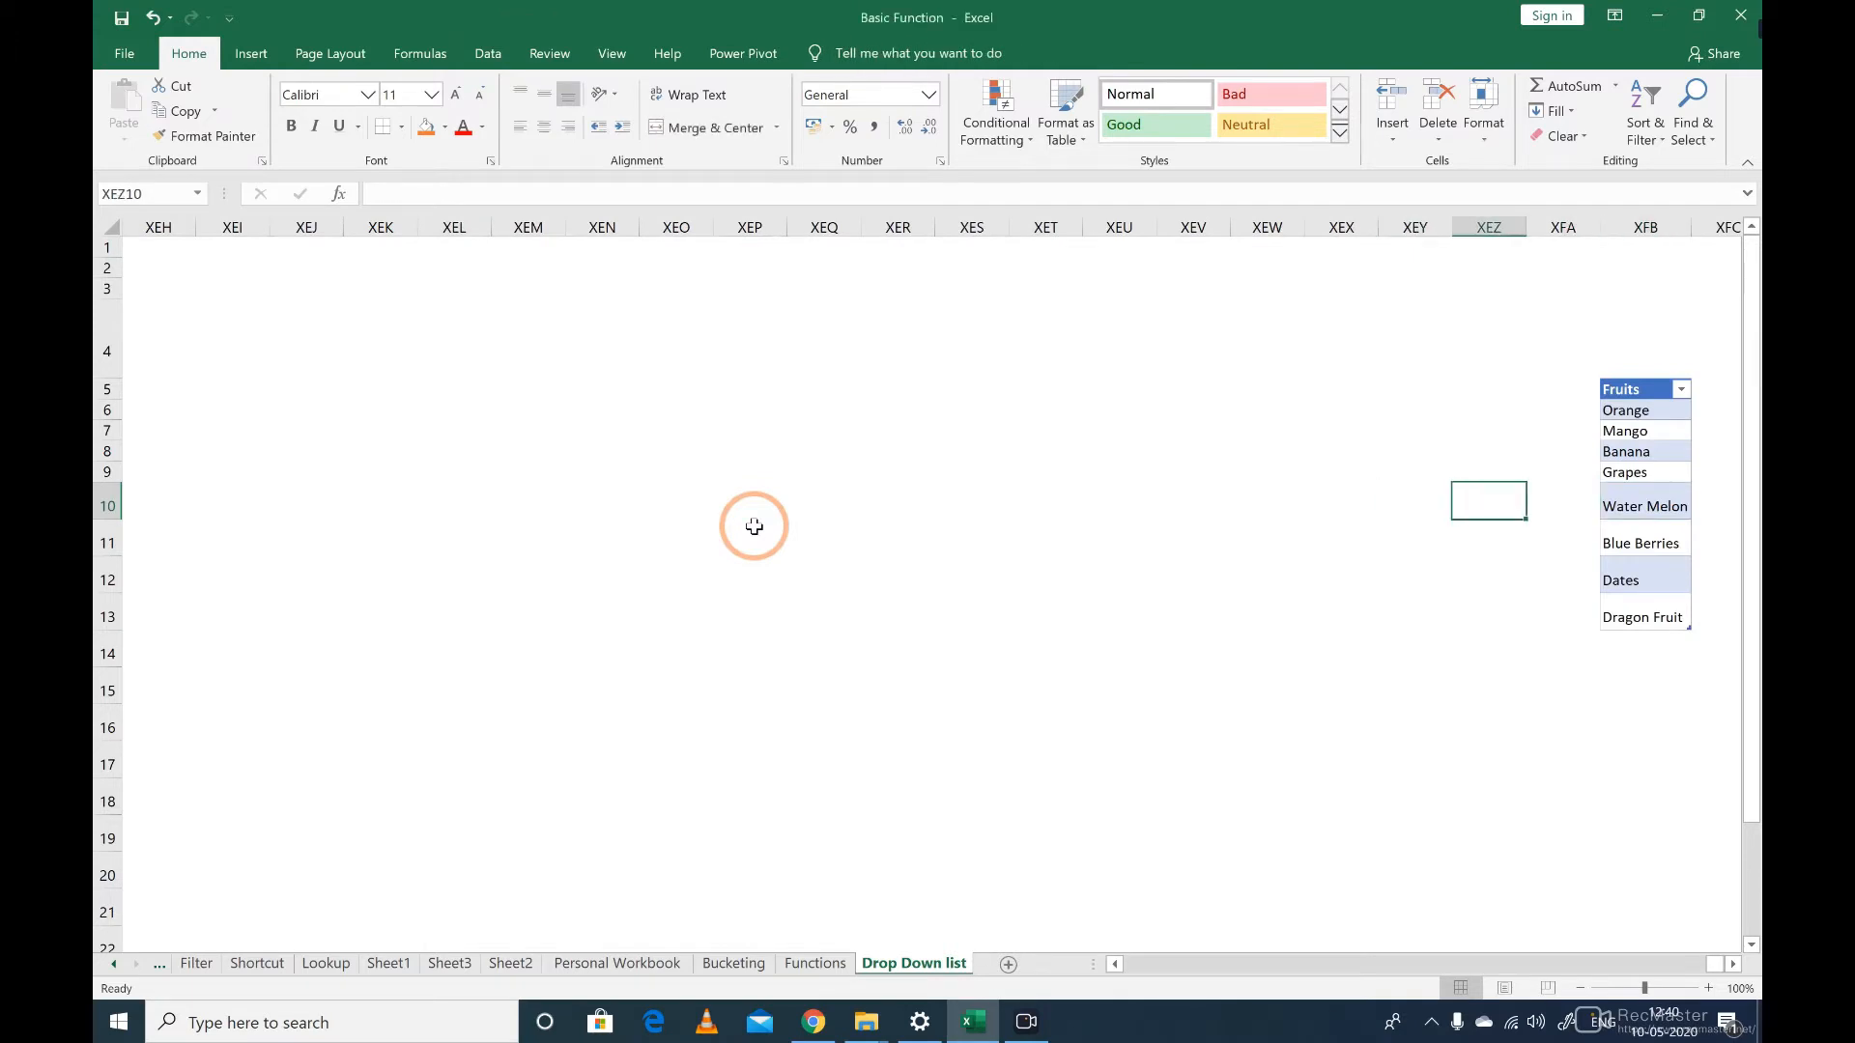
key(Up)
key(Up)
key(Up)
key(Up)
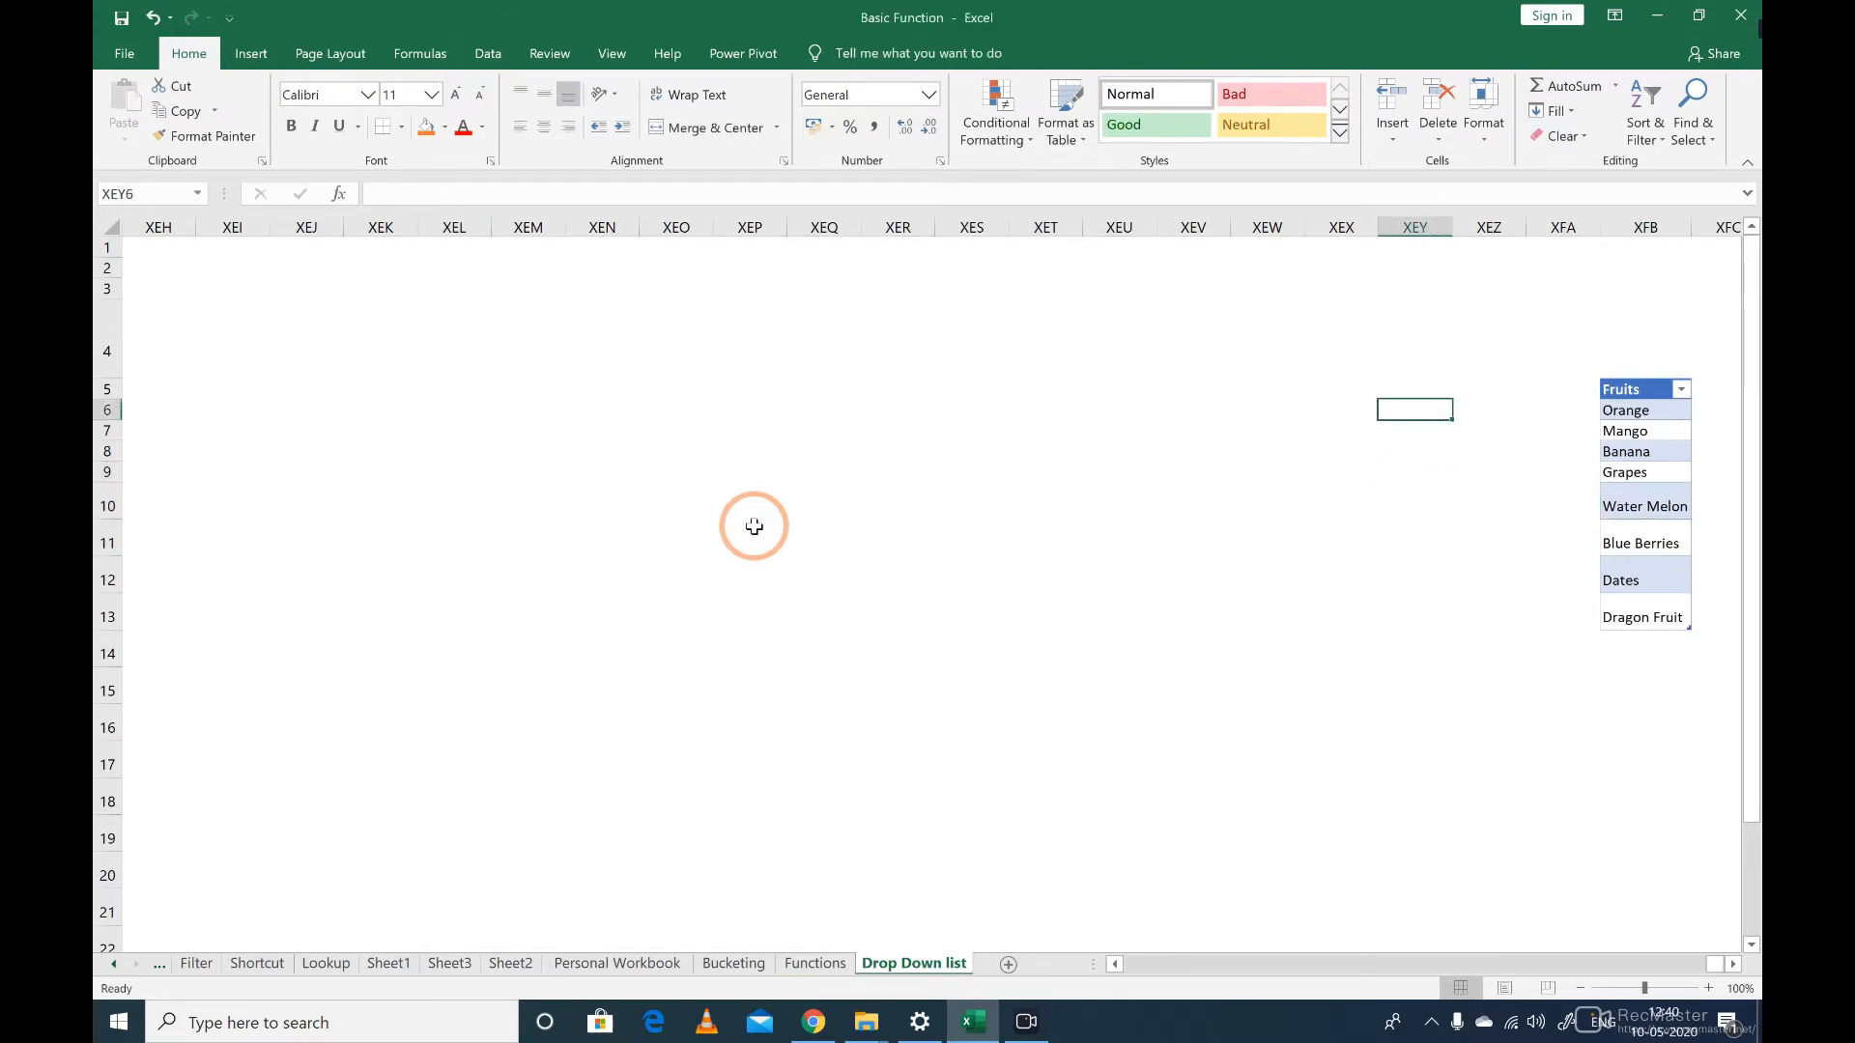
key(Up)
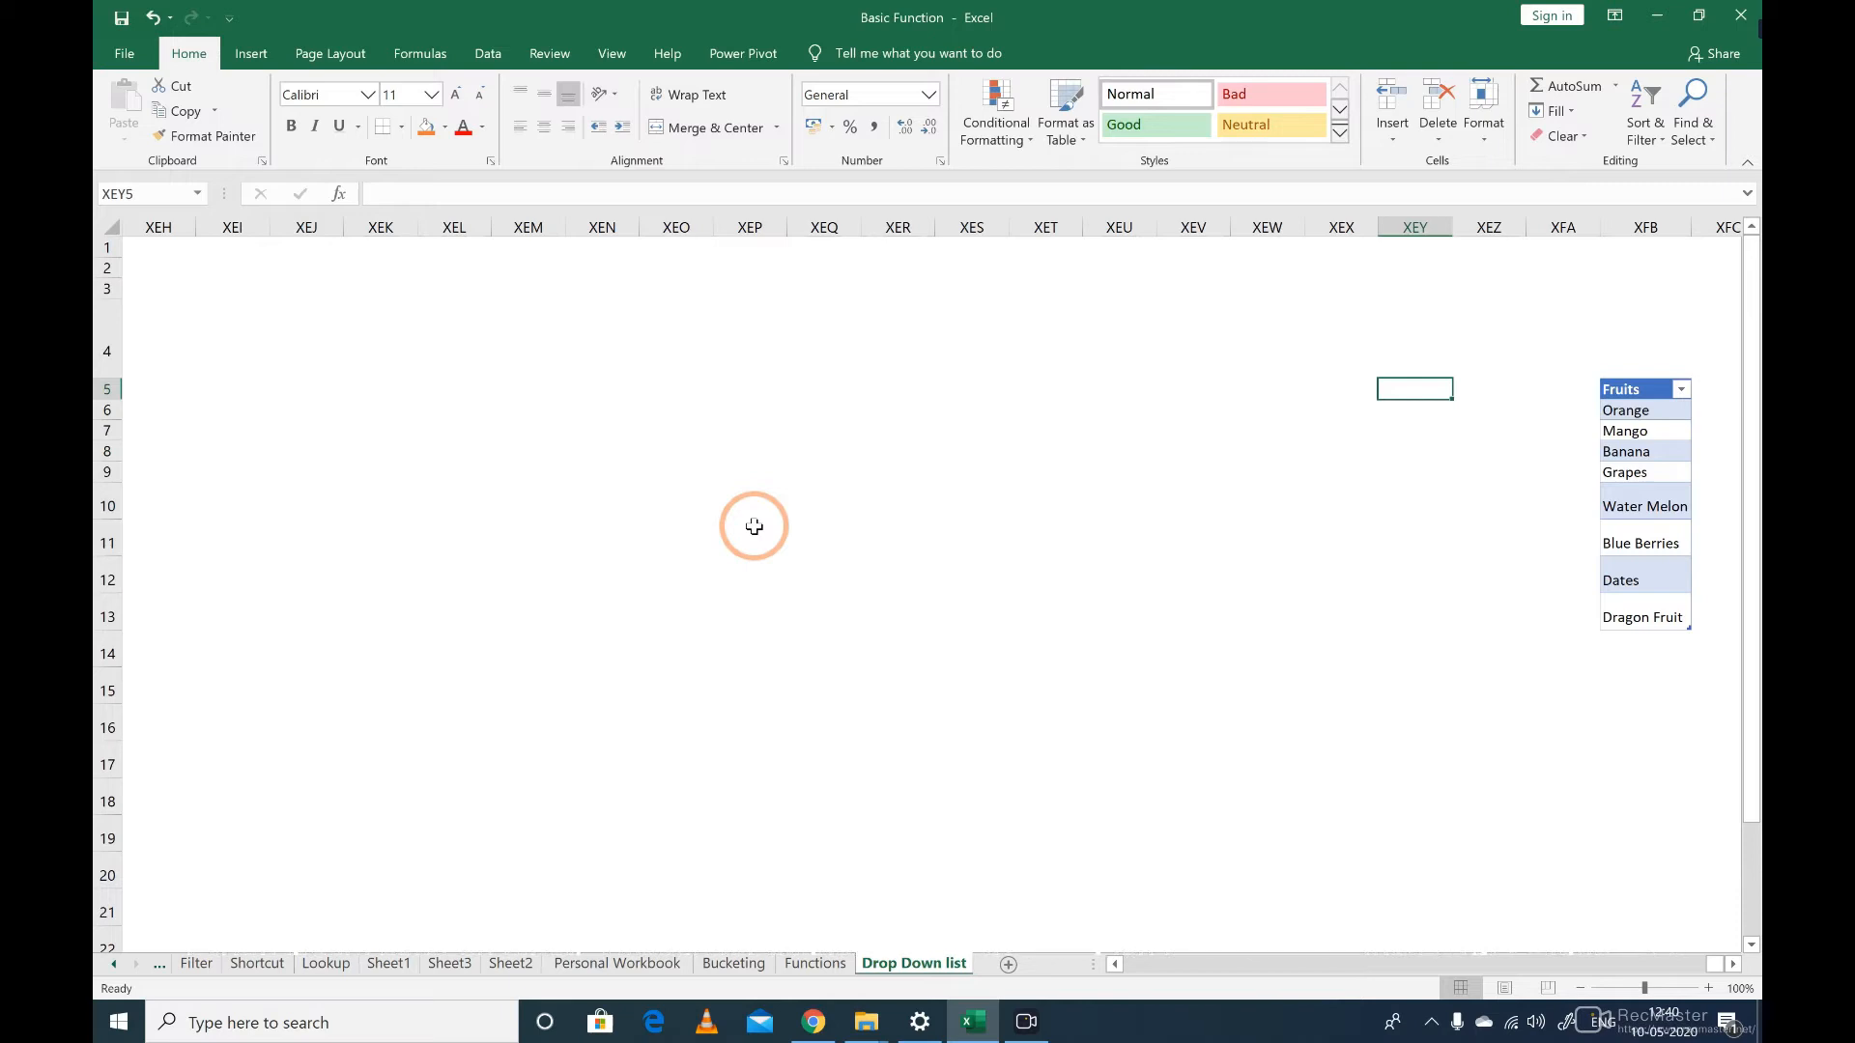
text(Brand name o)
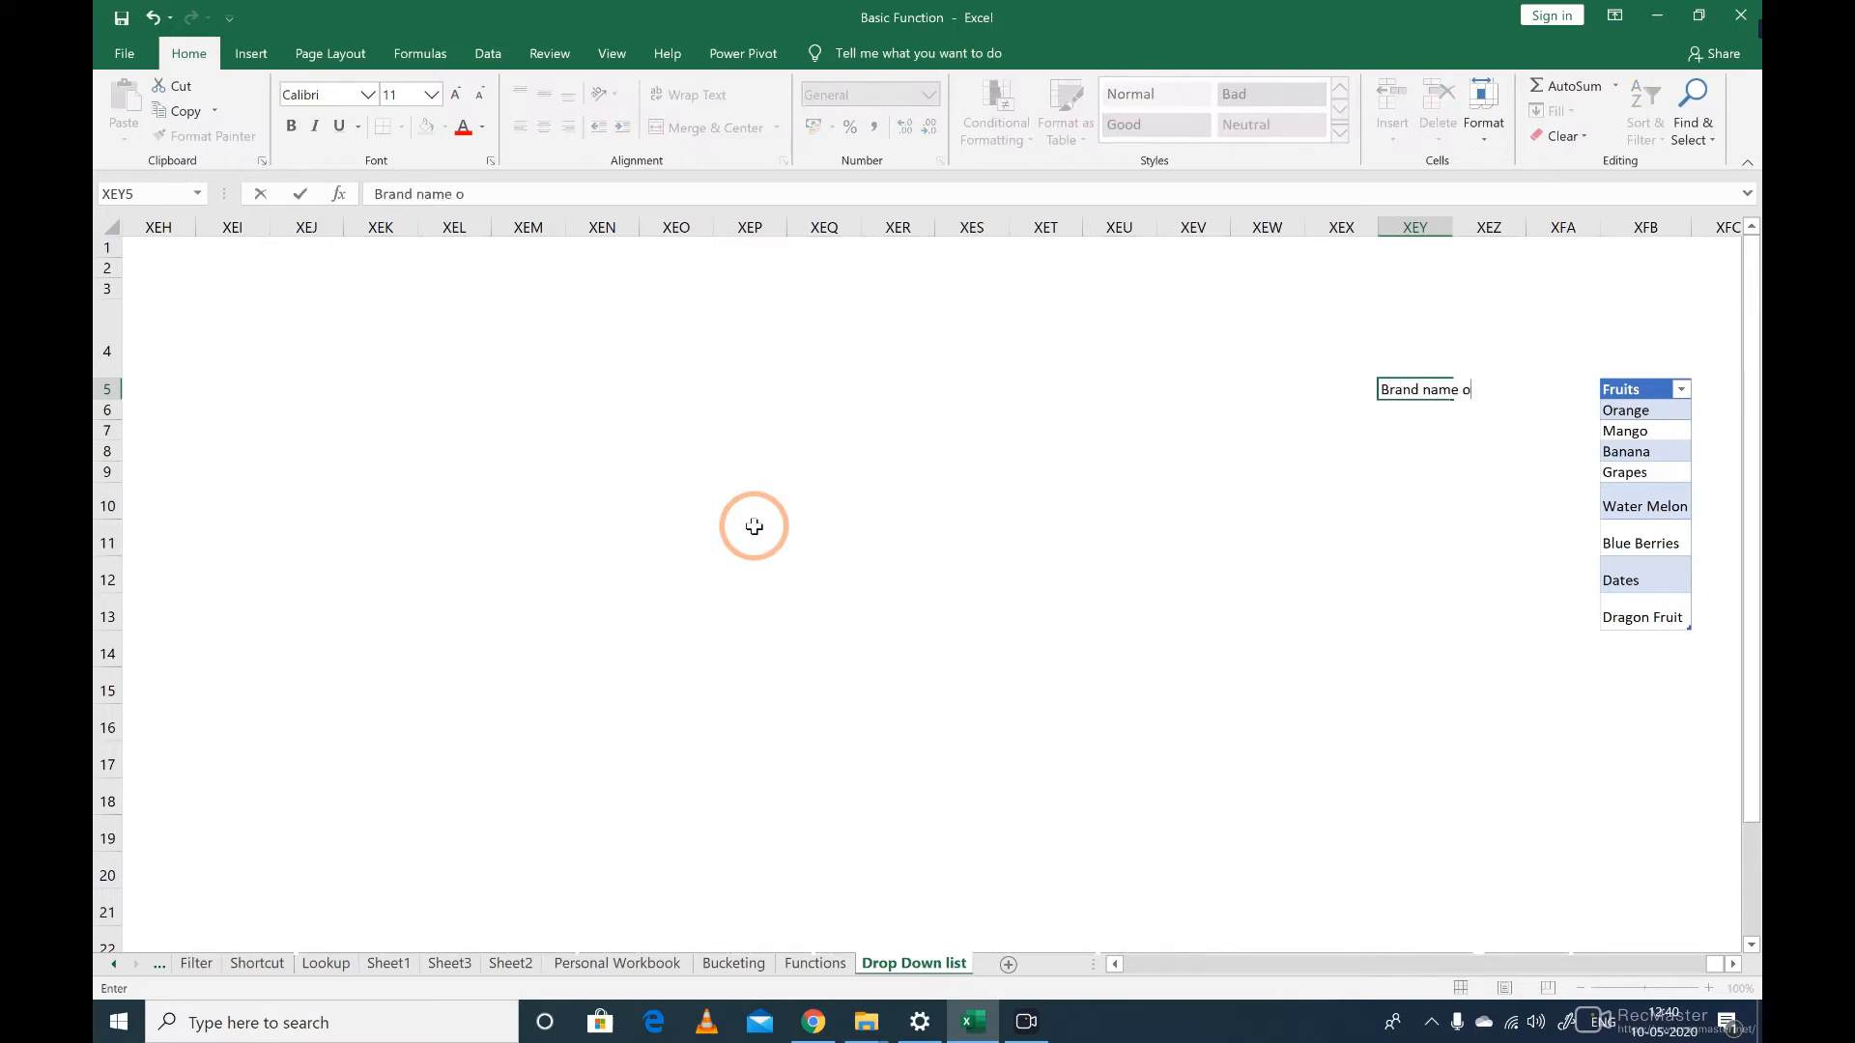
text(f Cars)
key(Return)
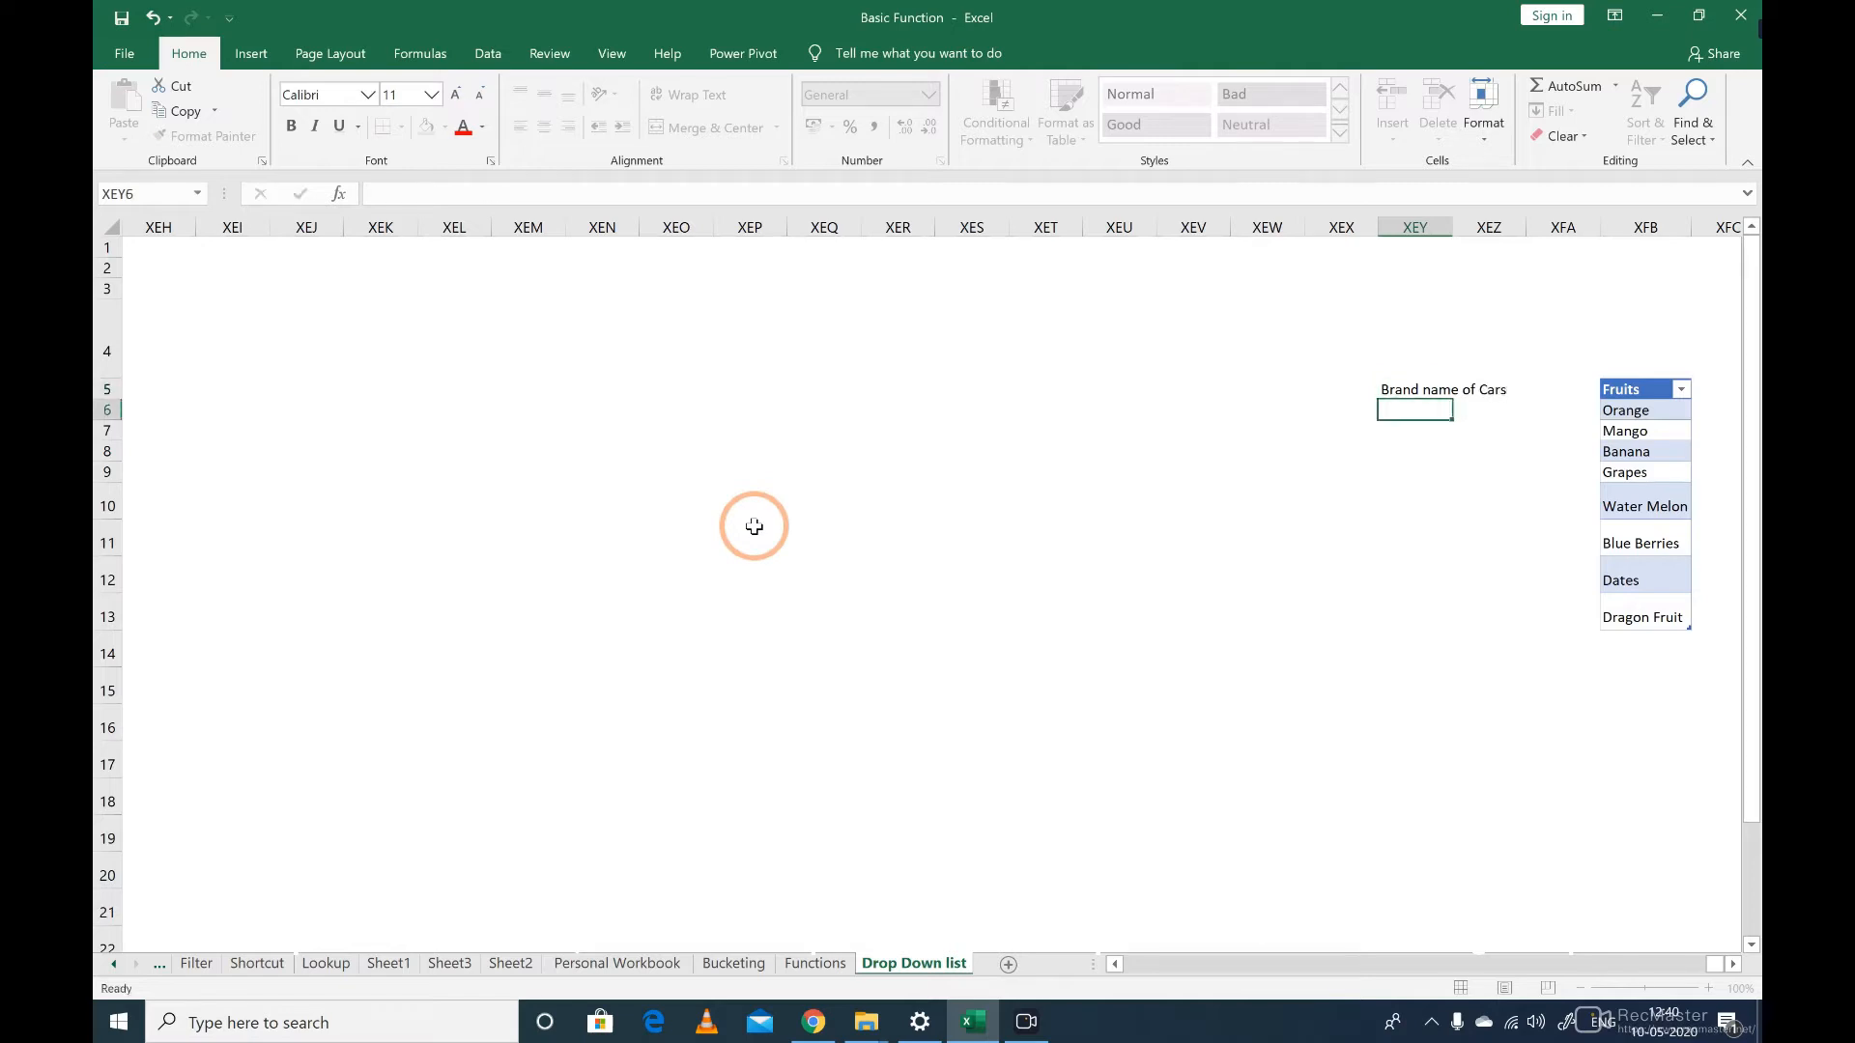
Step: List Maruti, TATA, Mercedes, Kia and Honda in cells XEY6 to XEY10 under the "Brand name of Cars" heading
text(mARUTI)
key(Return)
text(TATA)
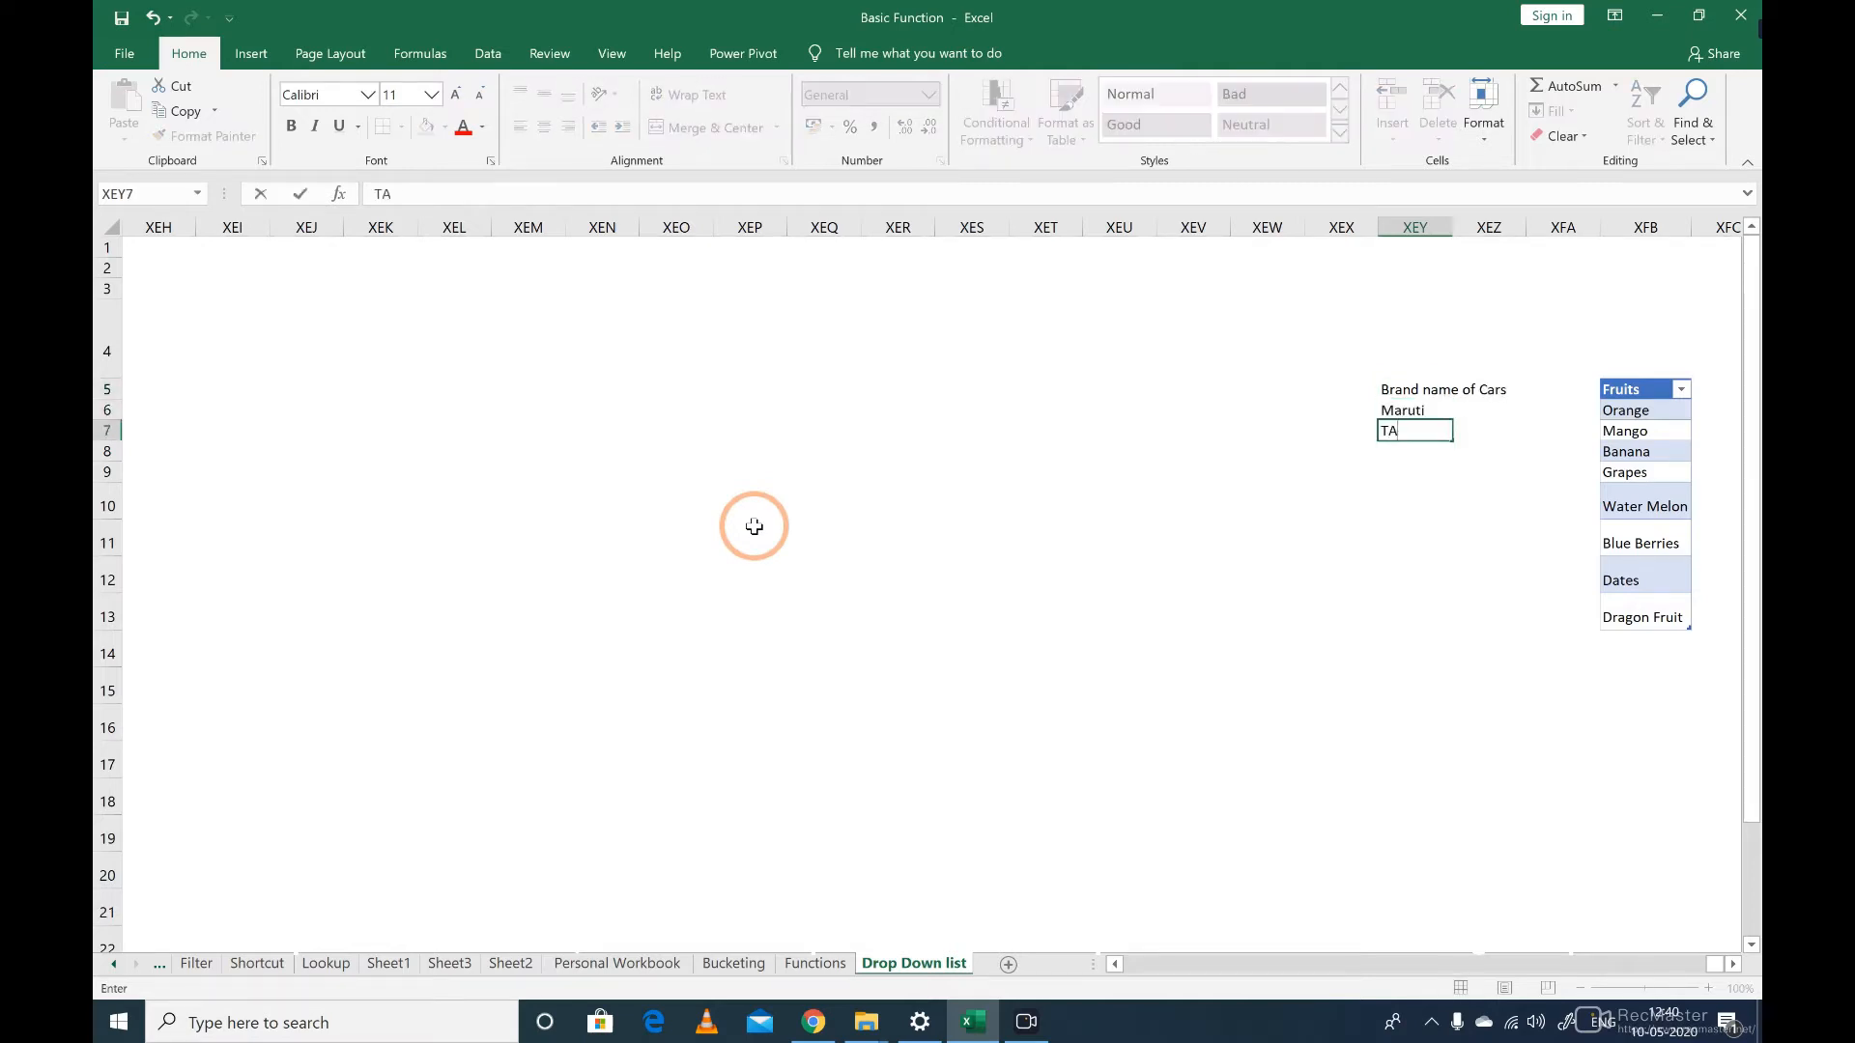
key(Return)
text(M)
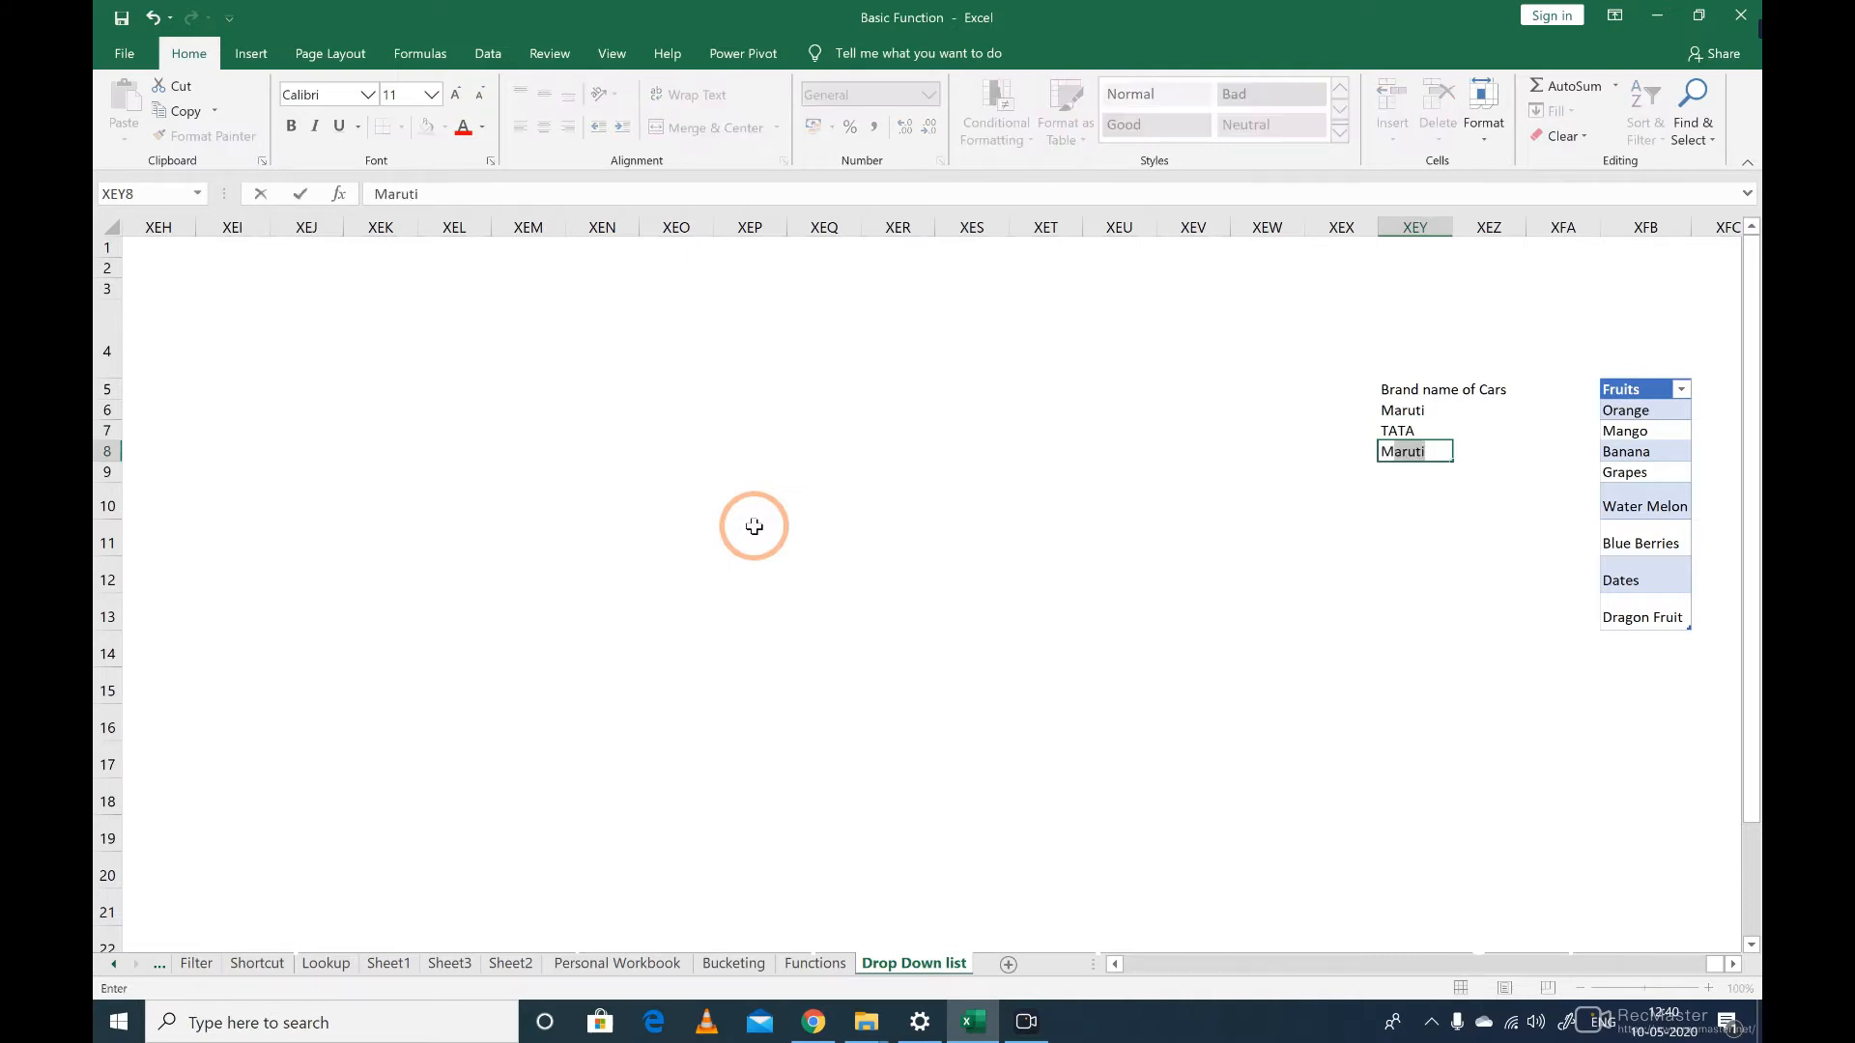
text(ercedes)
key(Return)
text(;)
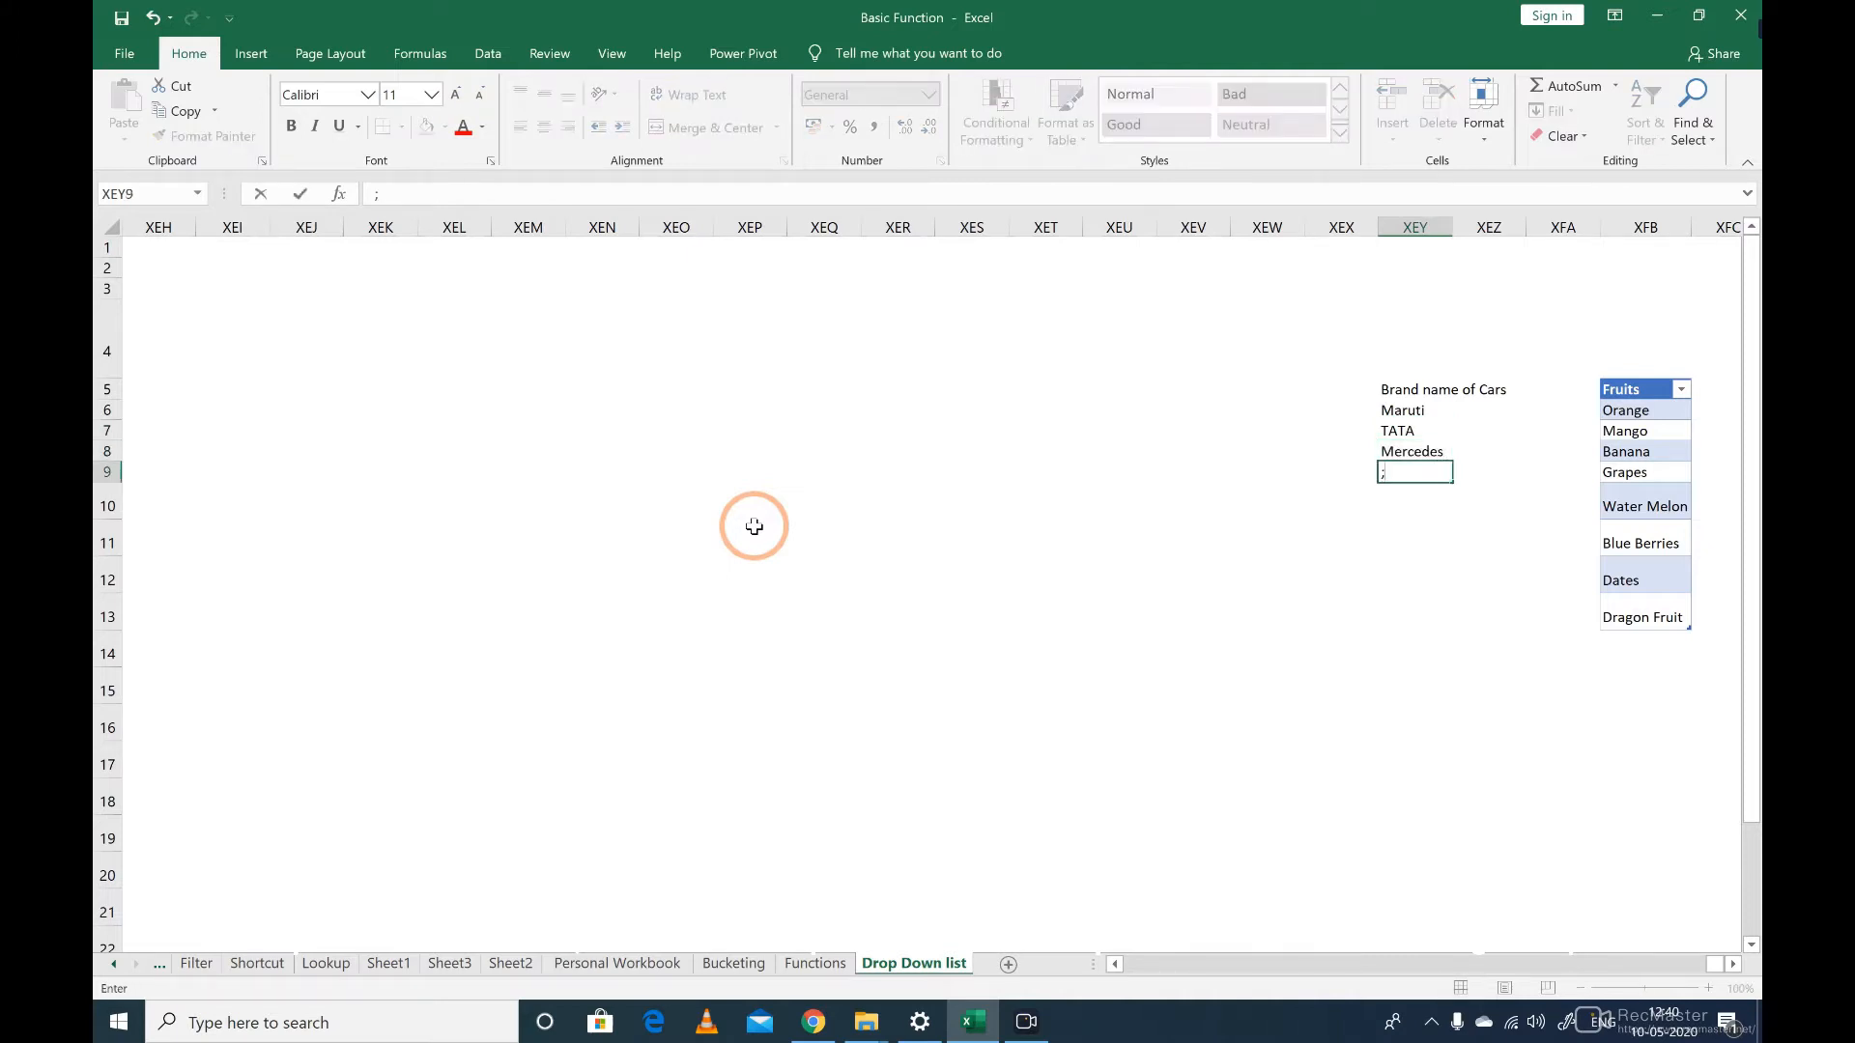
text(ia)
key(Return)
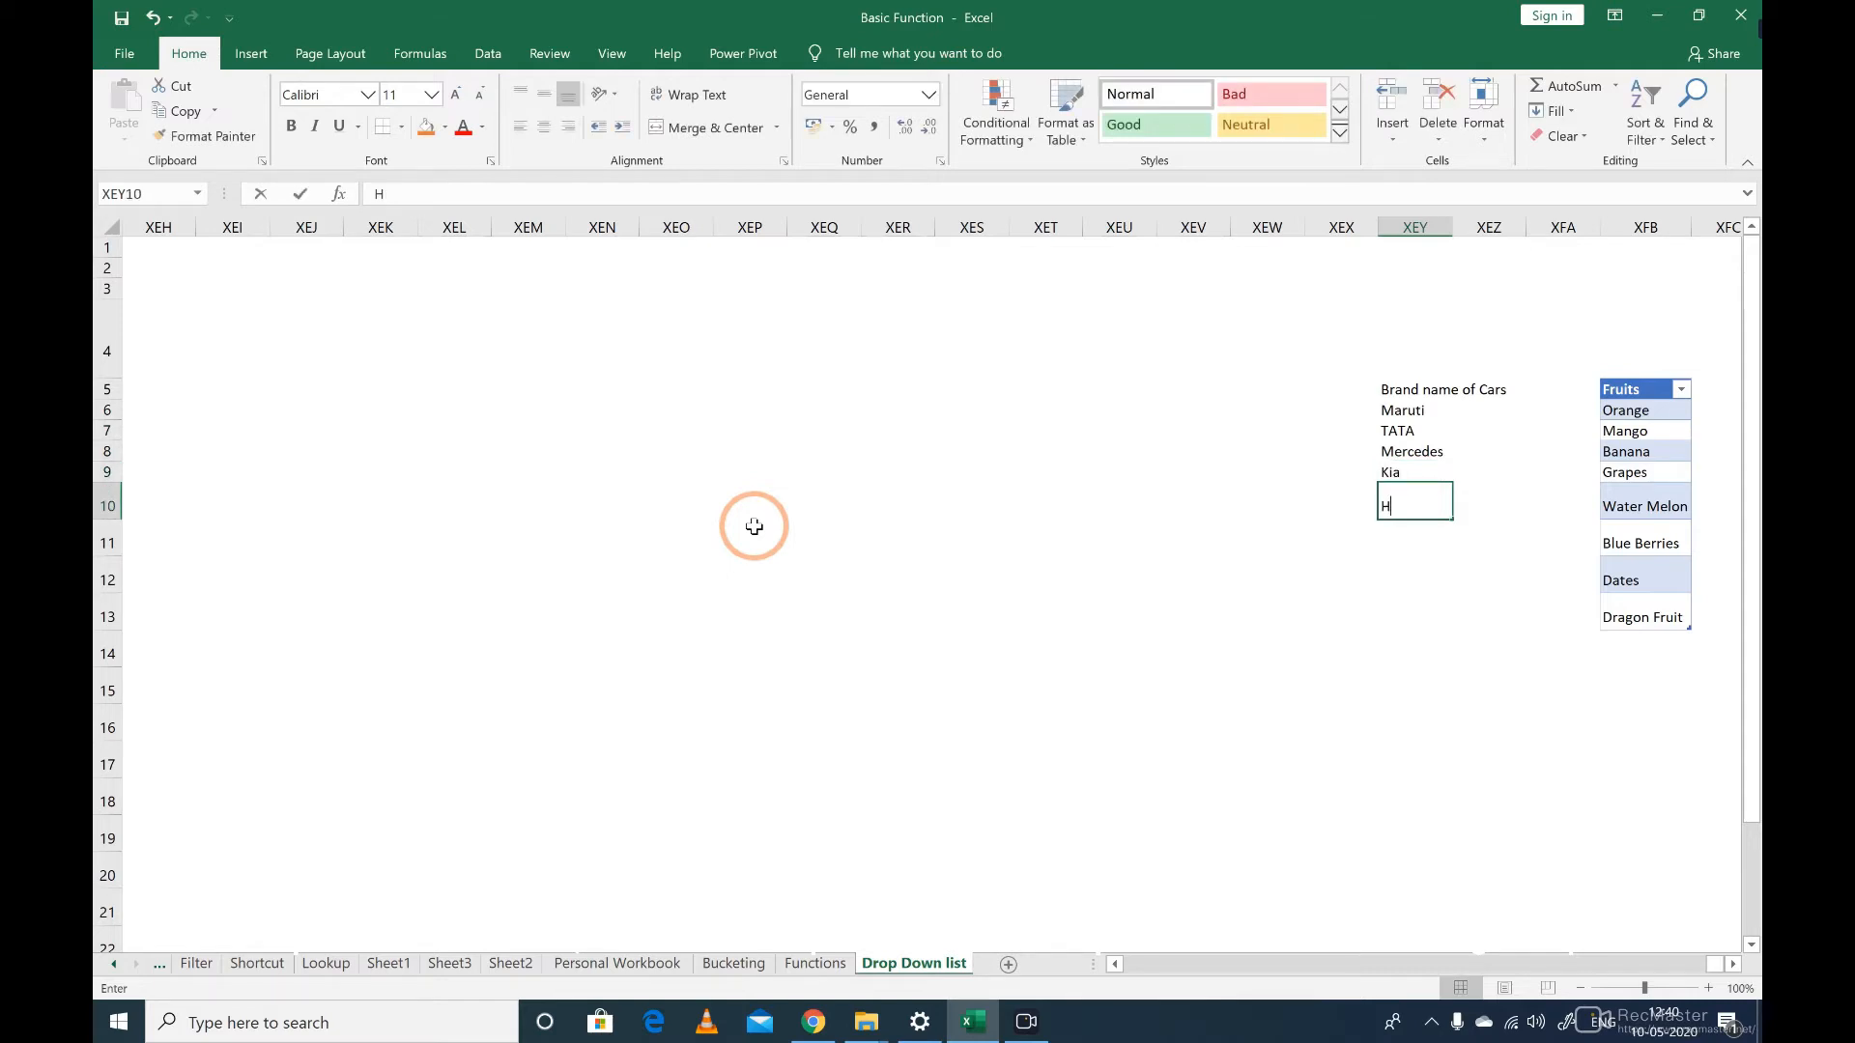
text(Honda)
key(Return)
key(Up)
key(Up)
key(Up)
key(Up)
key(Up)
key(Up)
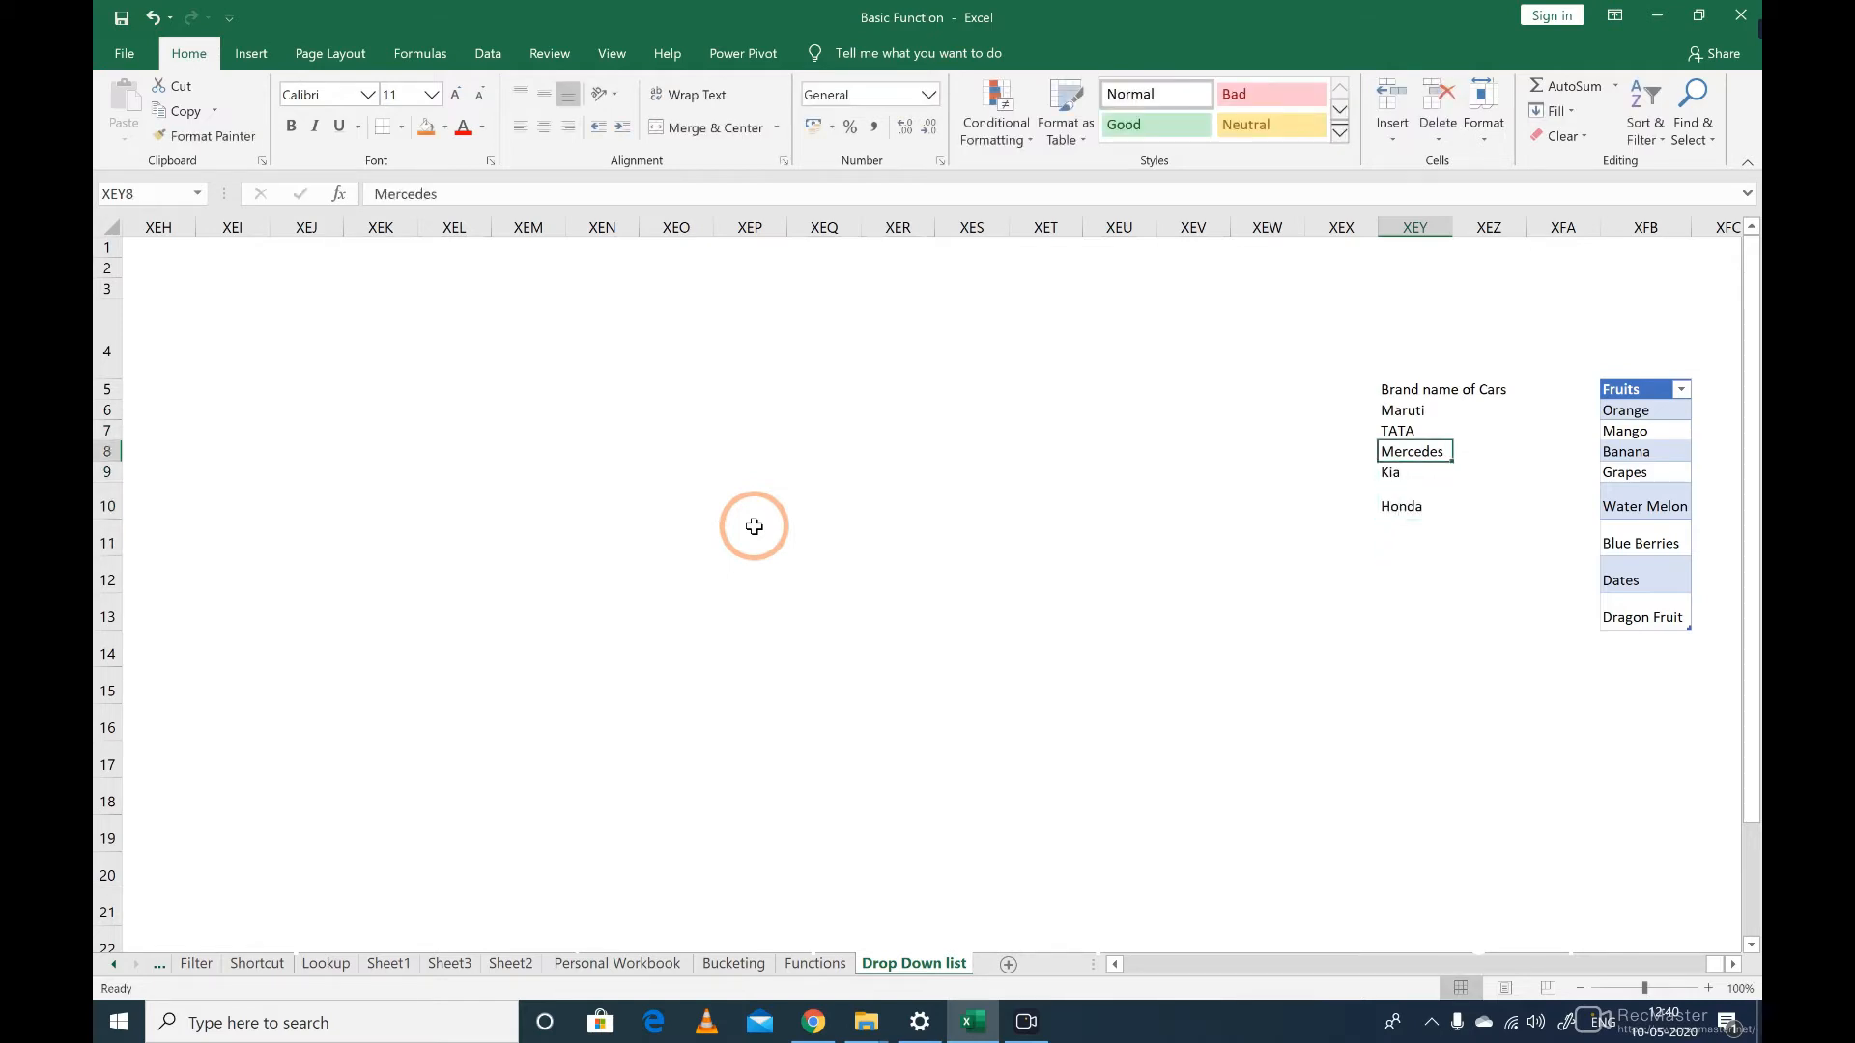
key(Down)
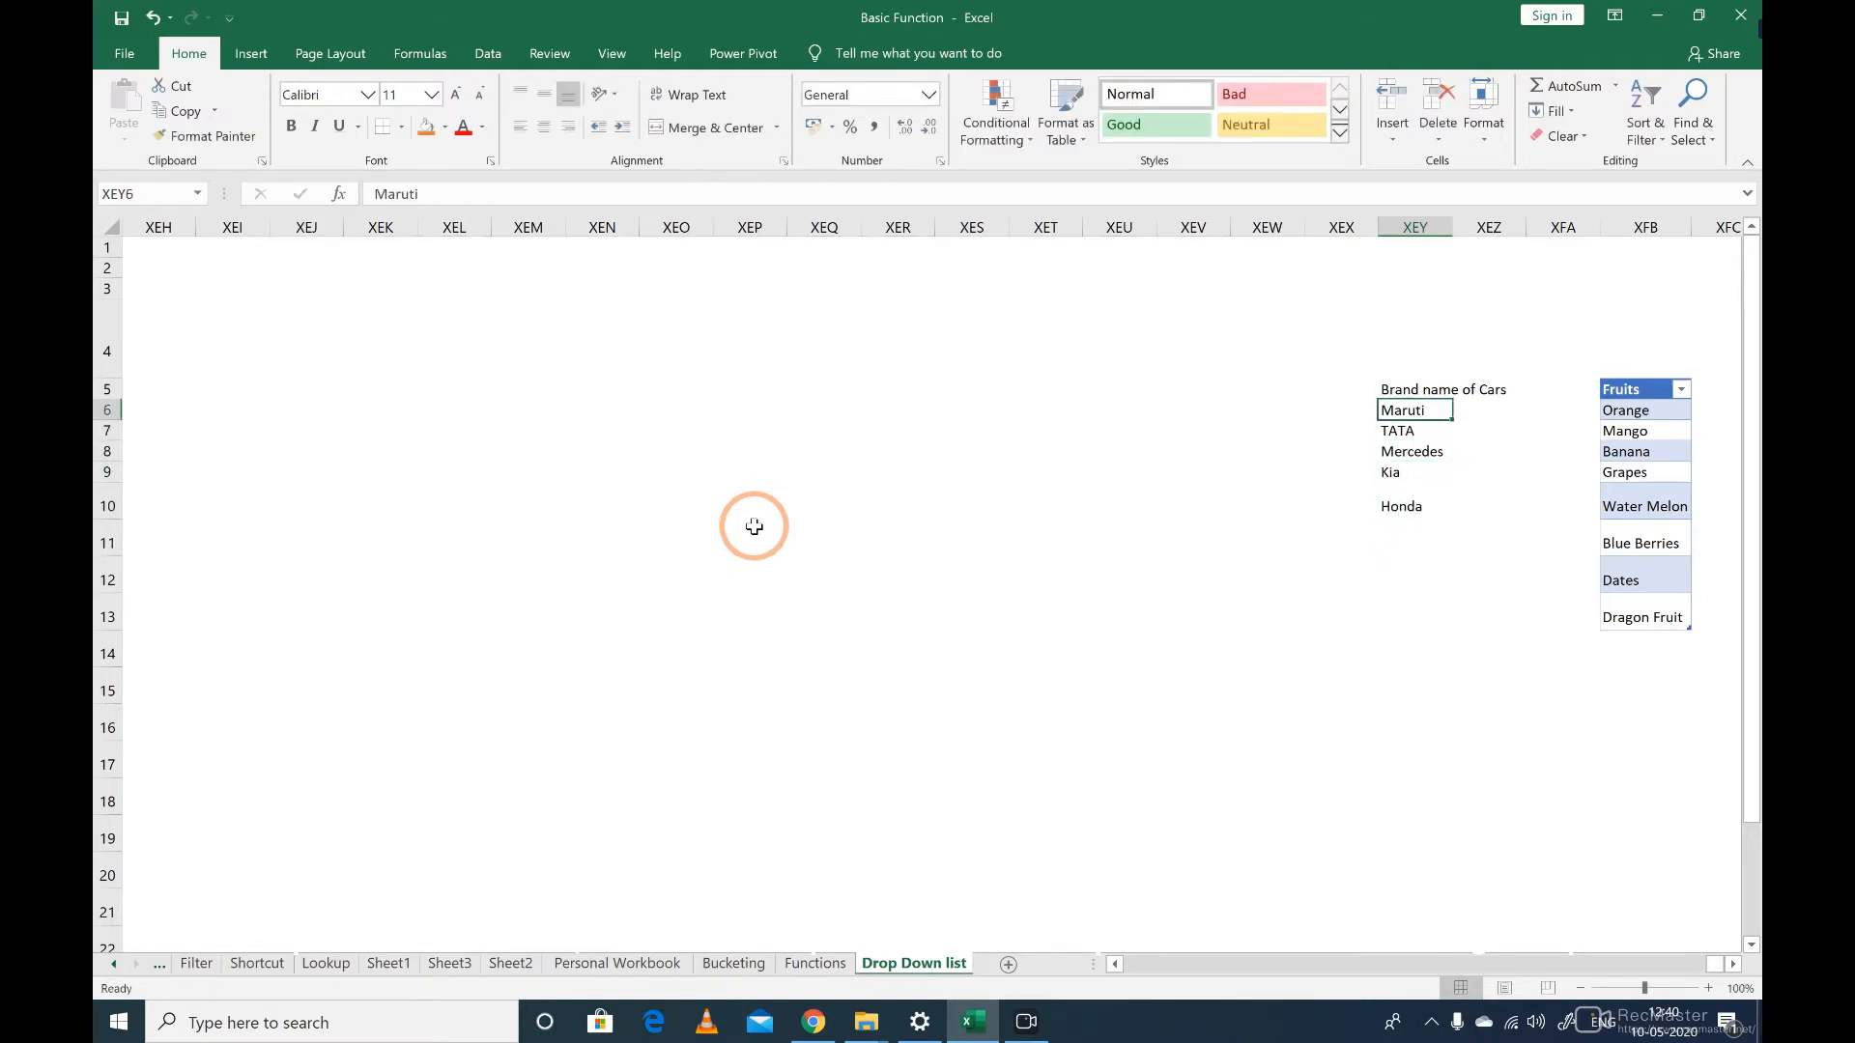
key(ctrl+shift+Down)
key(ctrl+shift+Up)
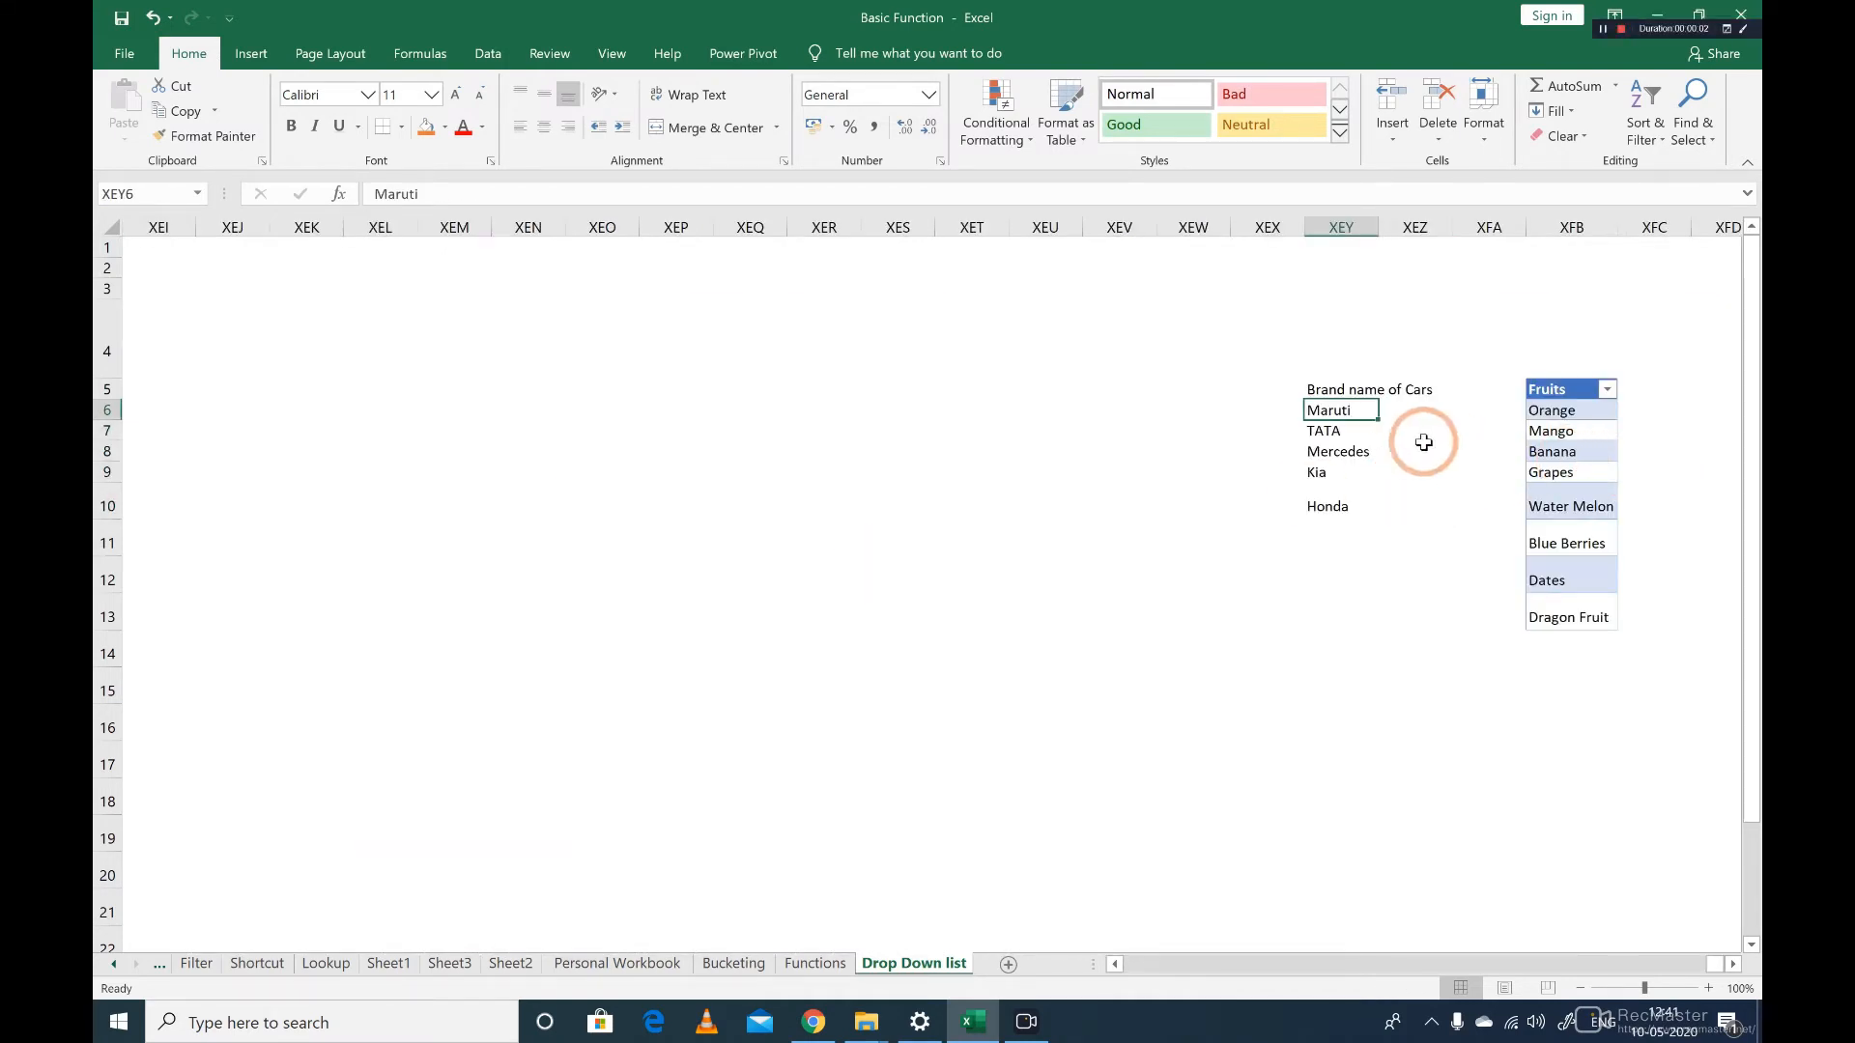
key(Up)
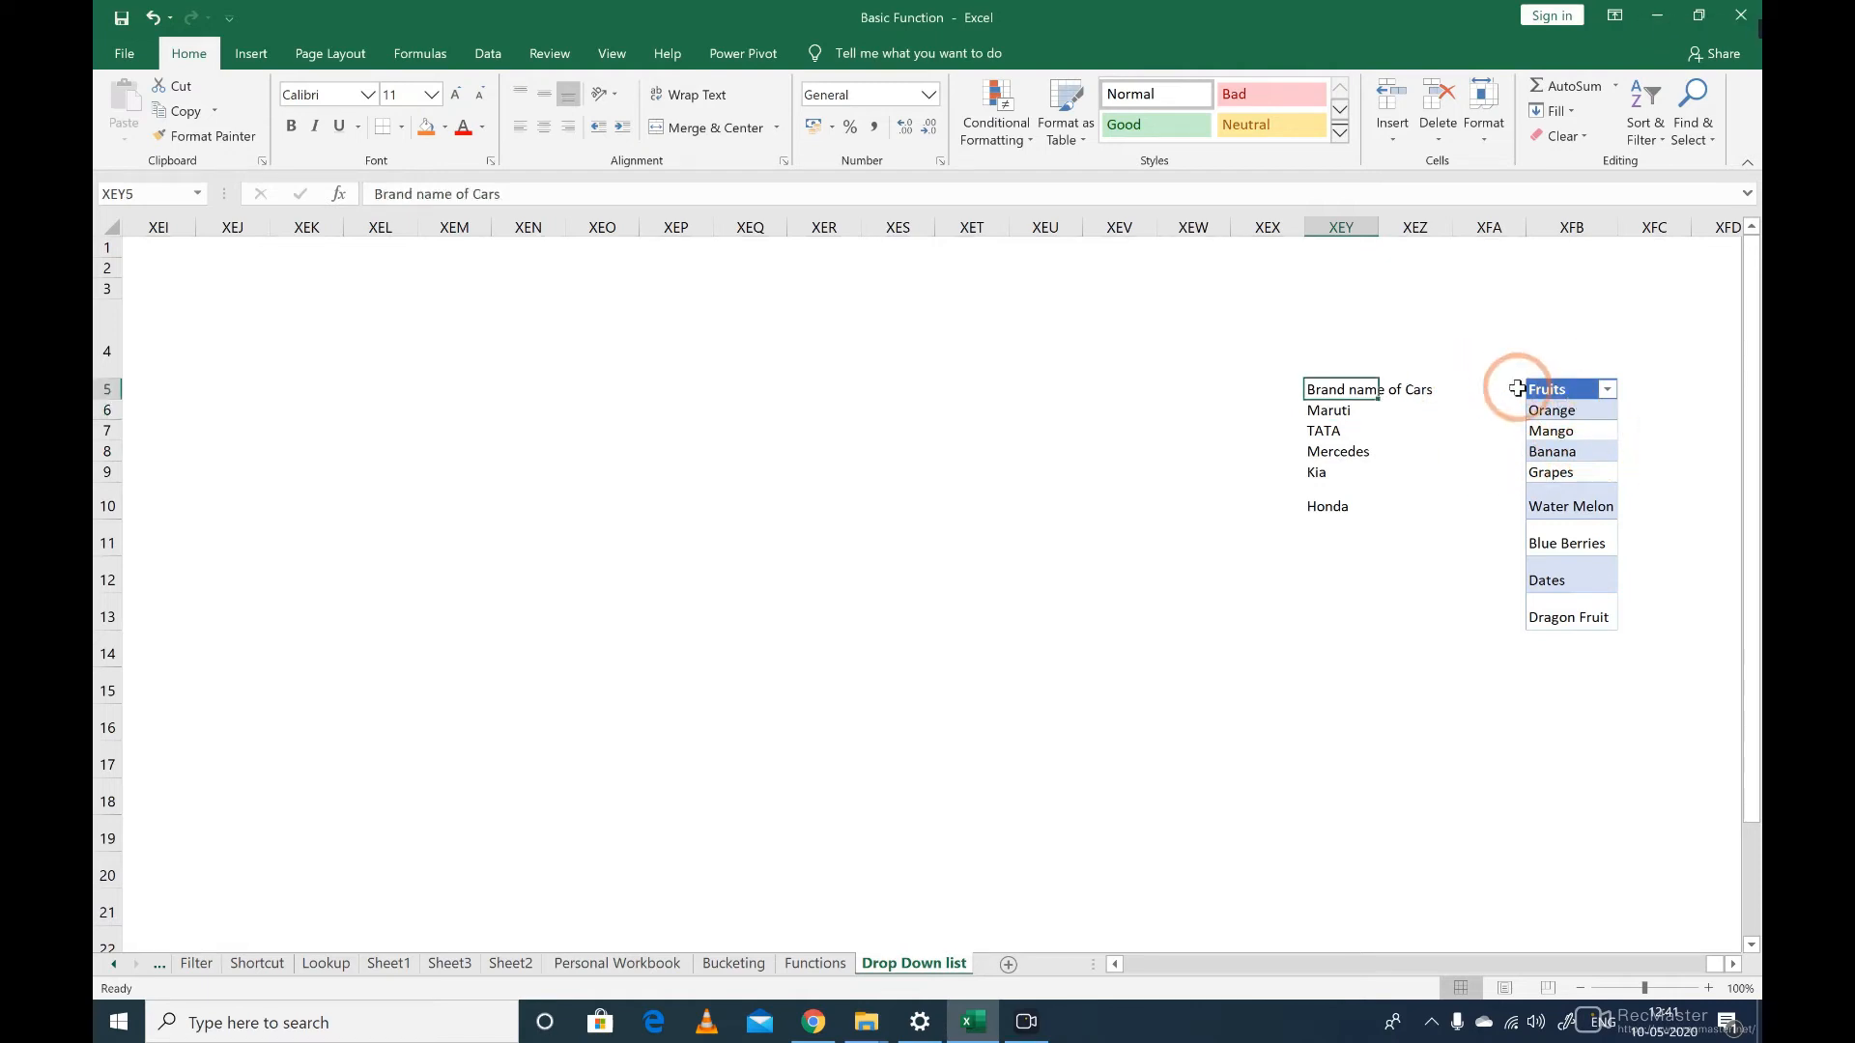
click(1316, 428)
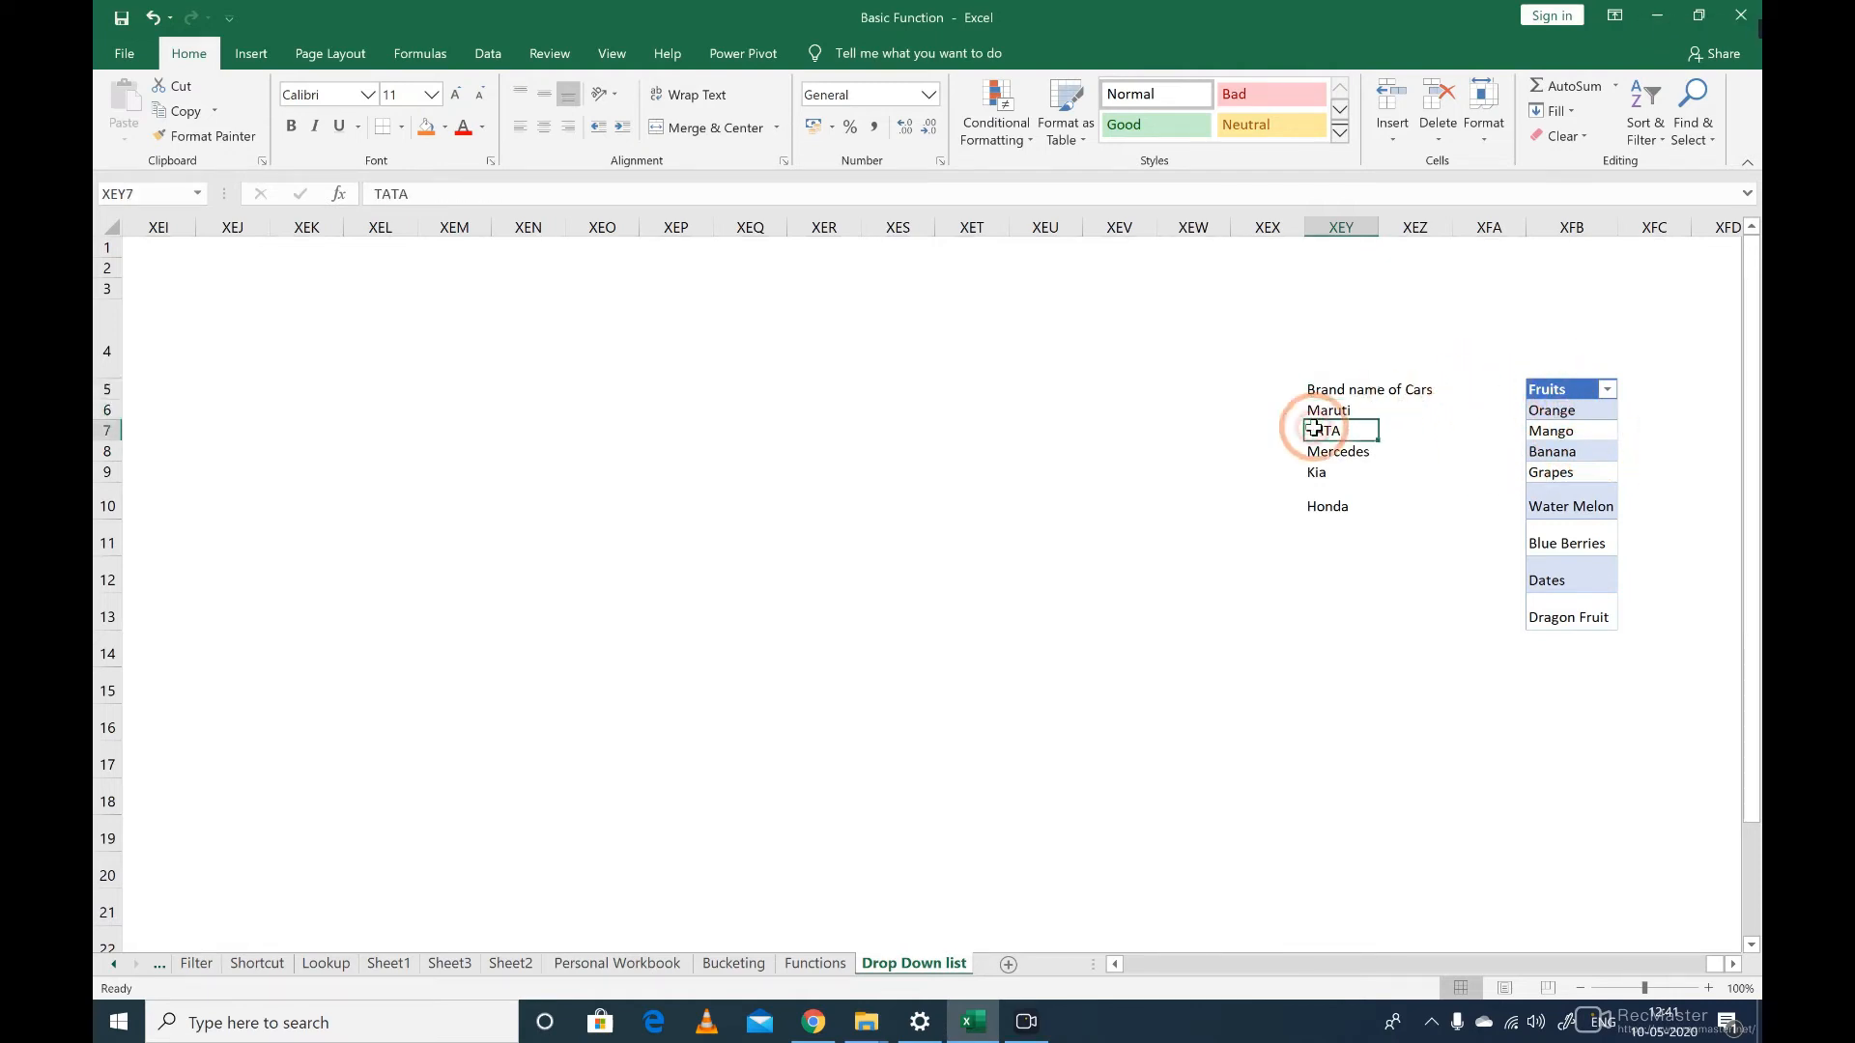
key(Down)
key(Down)
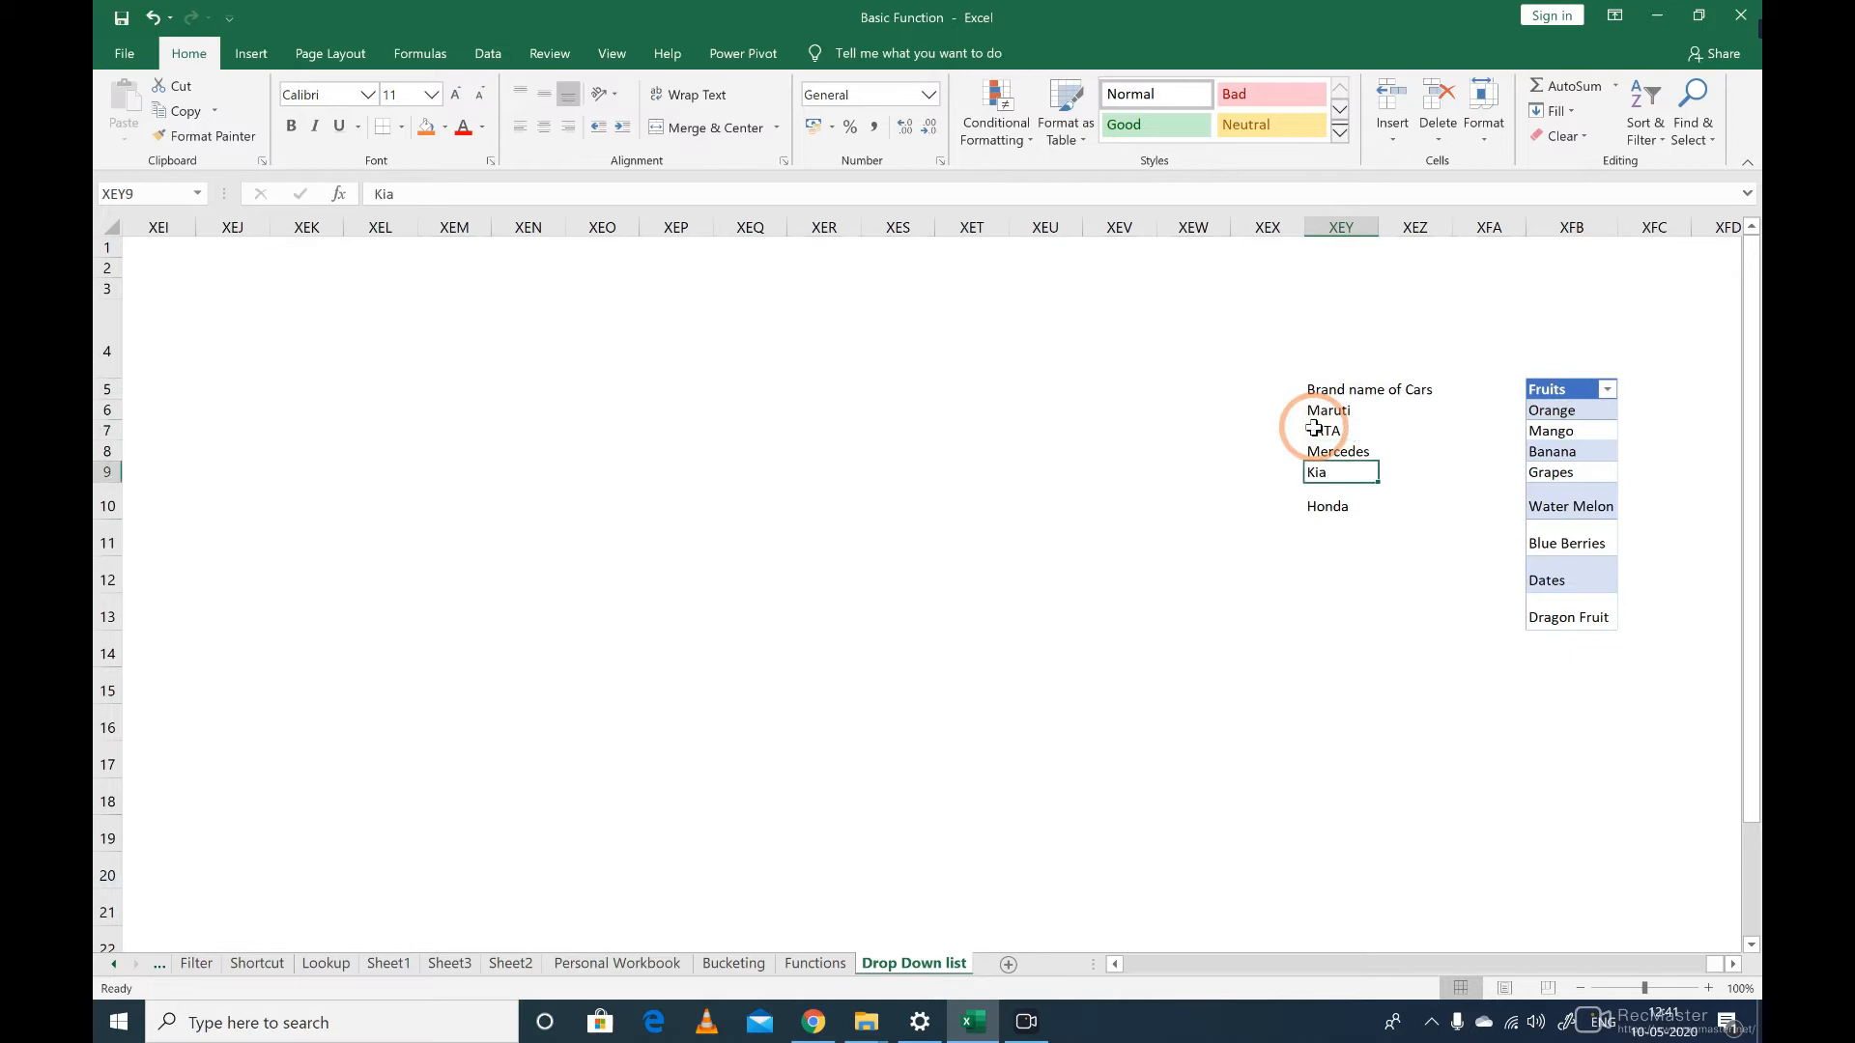
Step: Enter the heading "Car Brand's available for sale" in cell J10, in the same row as the "Fruits available" heading
key(ctrl+Left)
key(Down)
key(ctrl+Right)
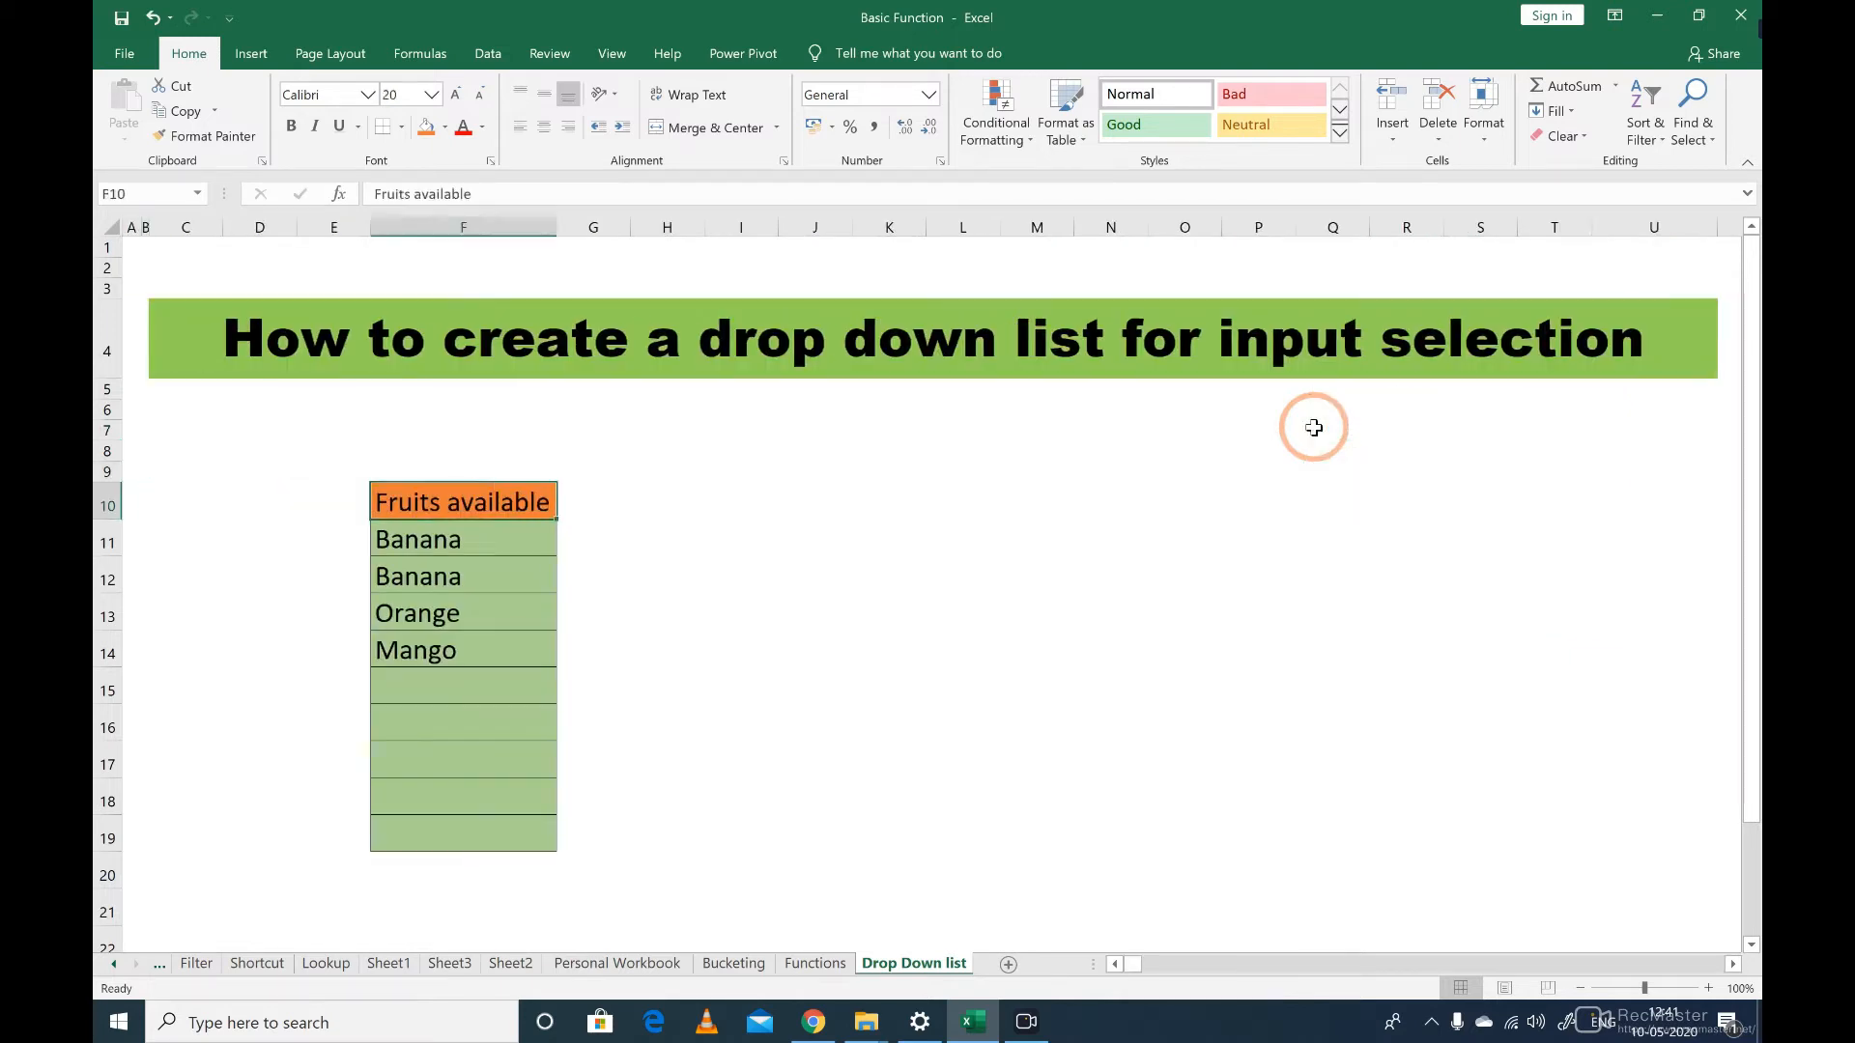
key(Right)
key(Right)
key(Right)
key(Right)
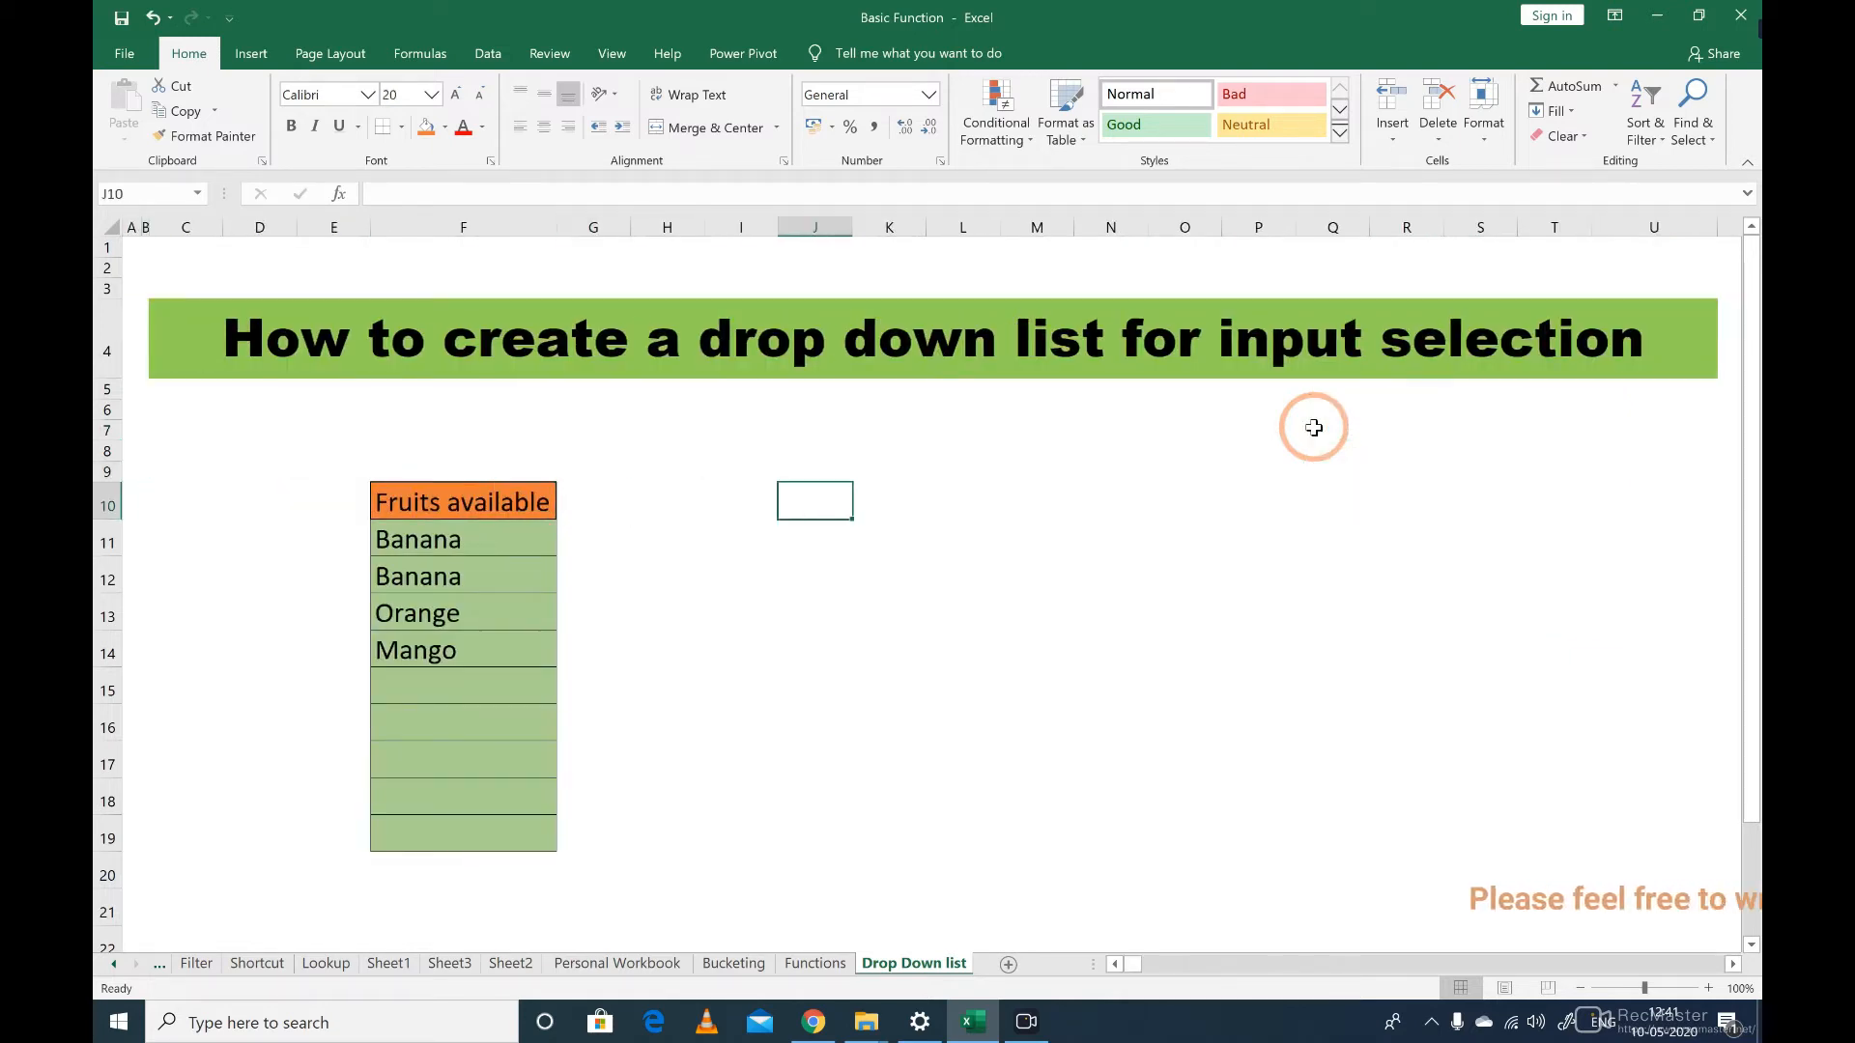
text(cA)
key(BackSpace)
key(BackSpace)
text(B)
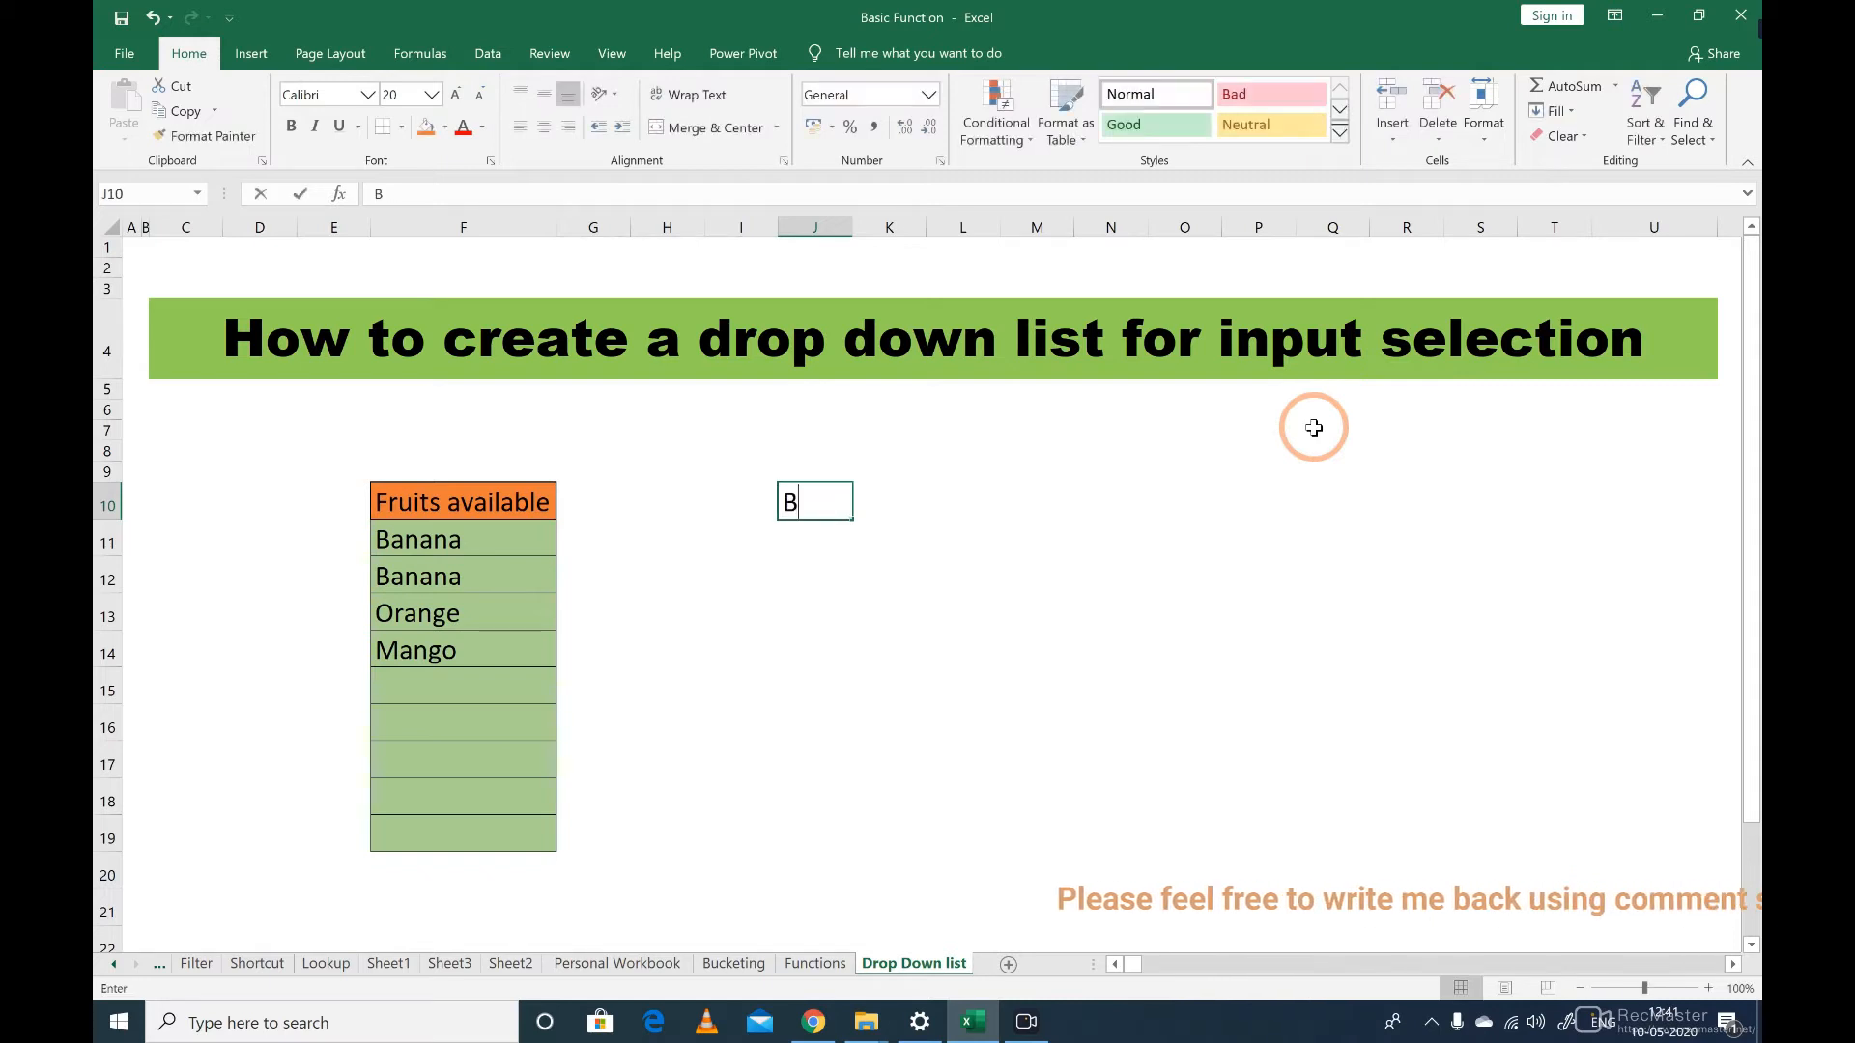
text(rand)
key(ctrl+Return)
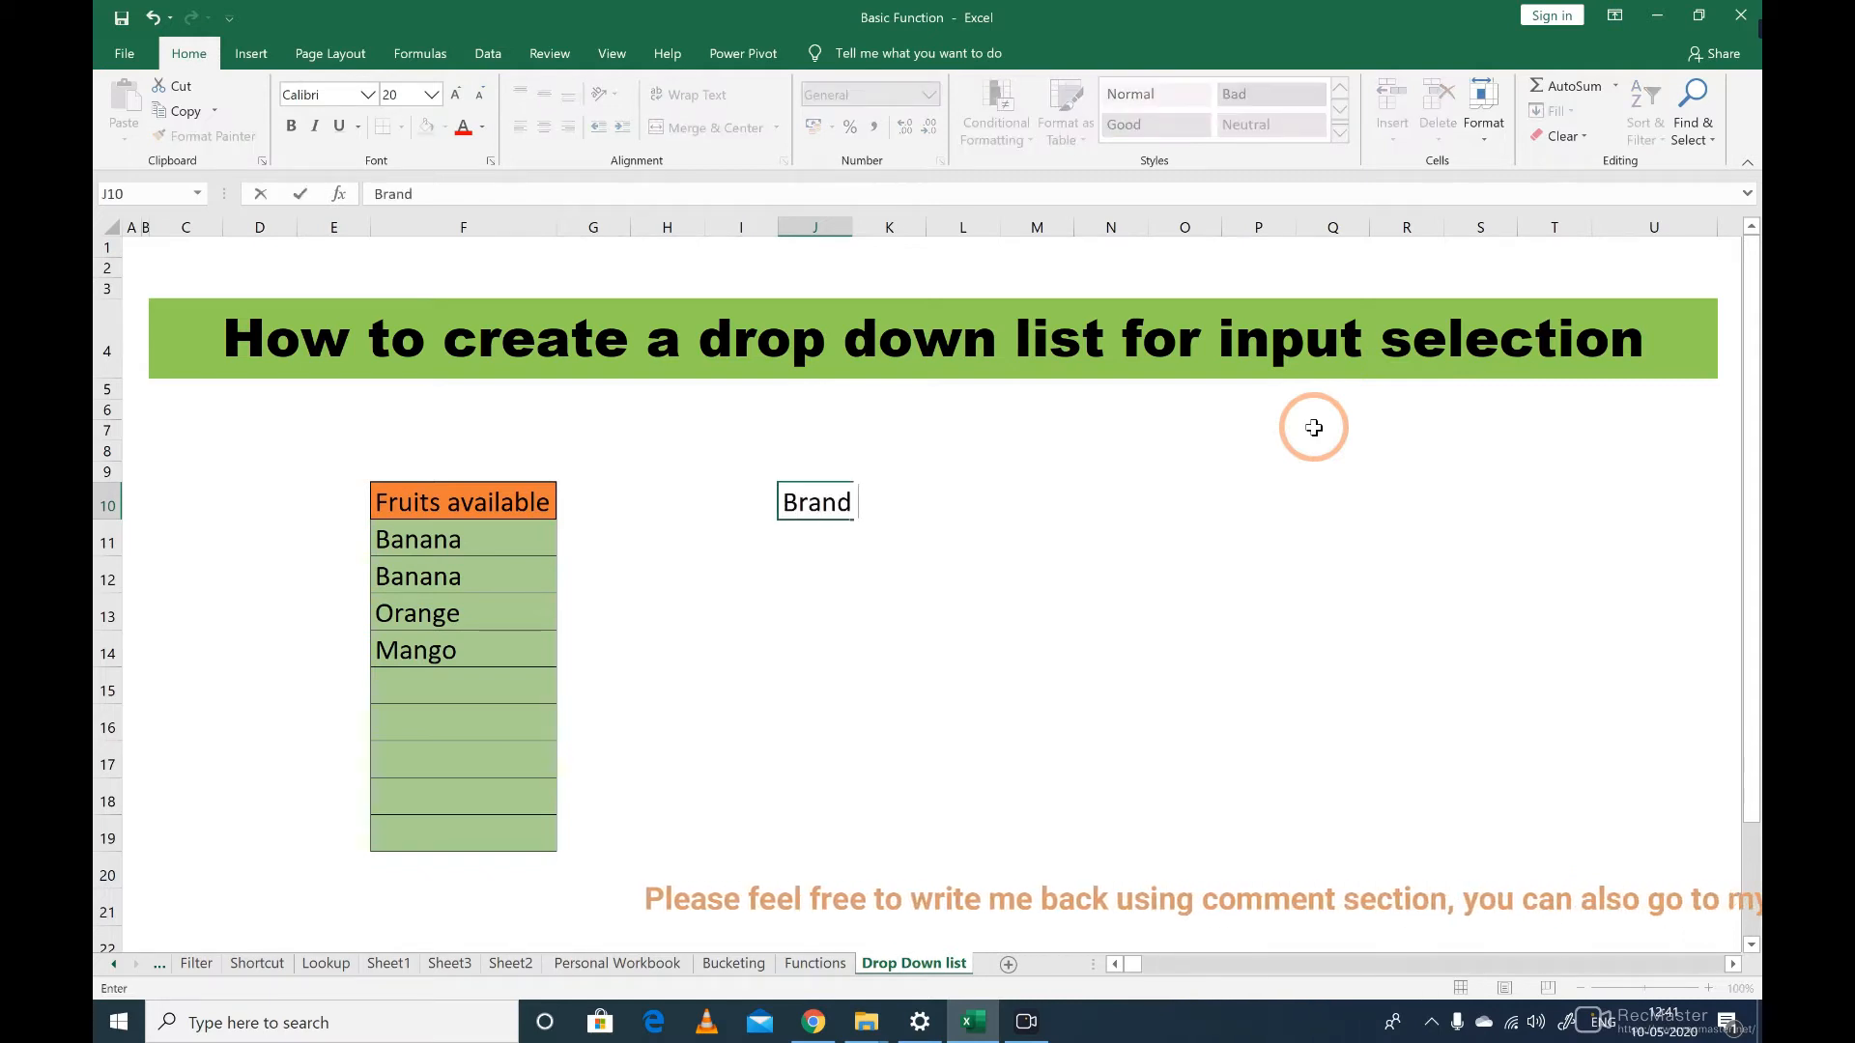
text(Car b)
key(BackSpace)
key(BackSpace)
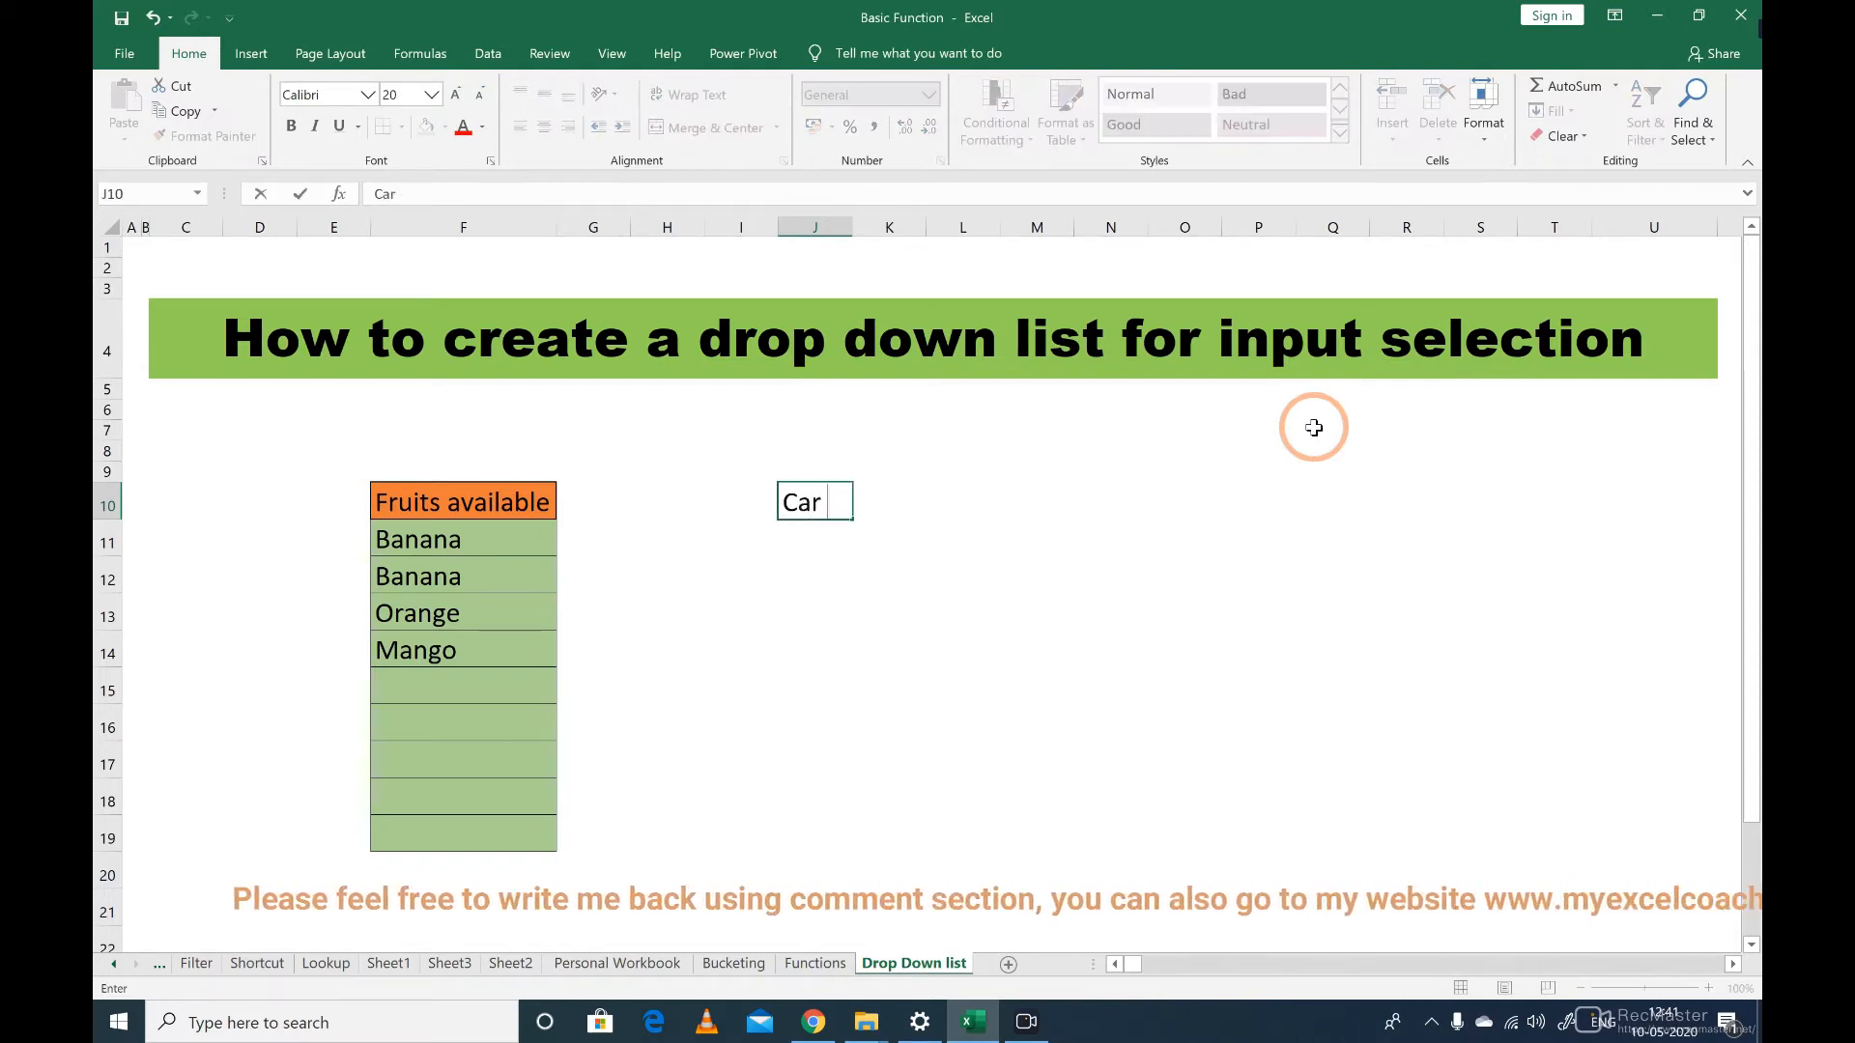
text(Barand's avai)
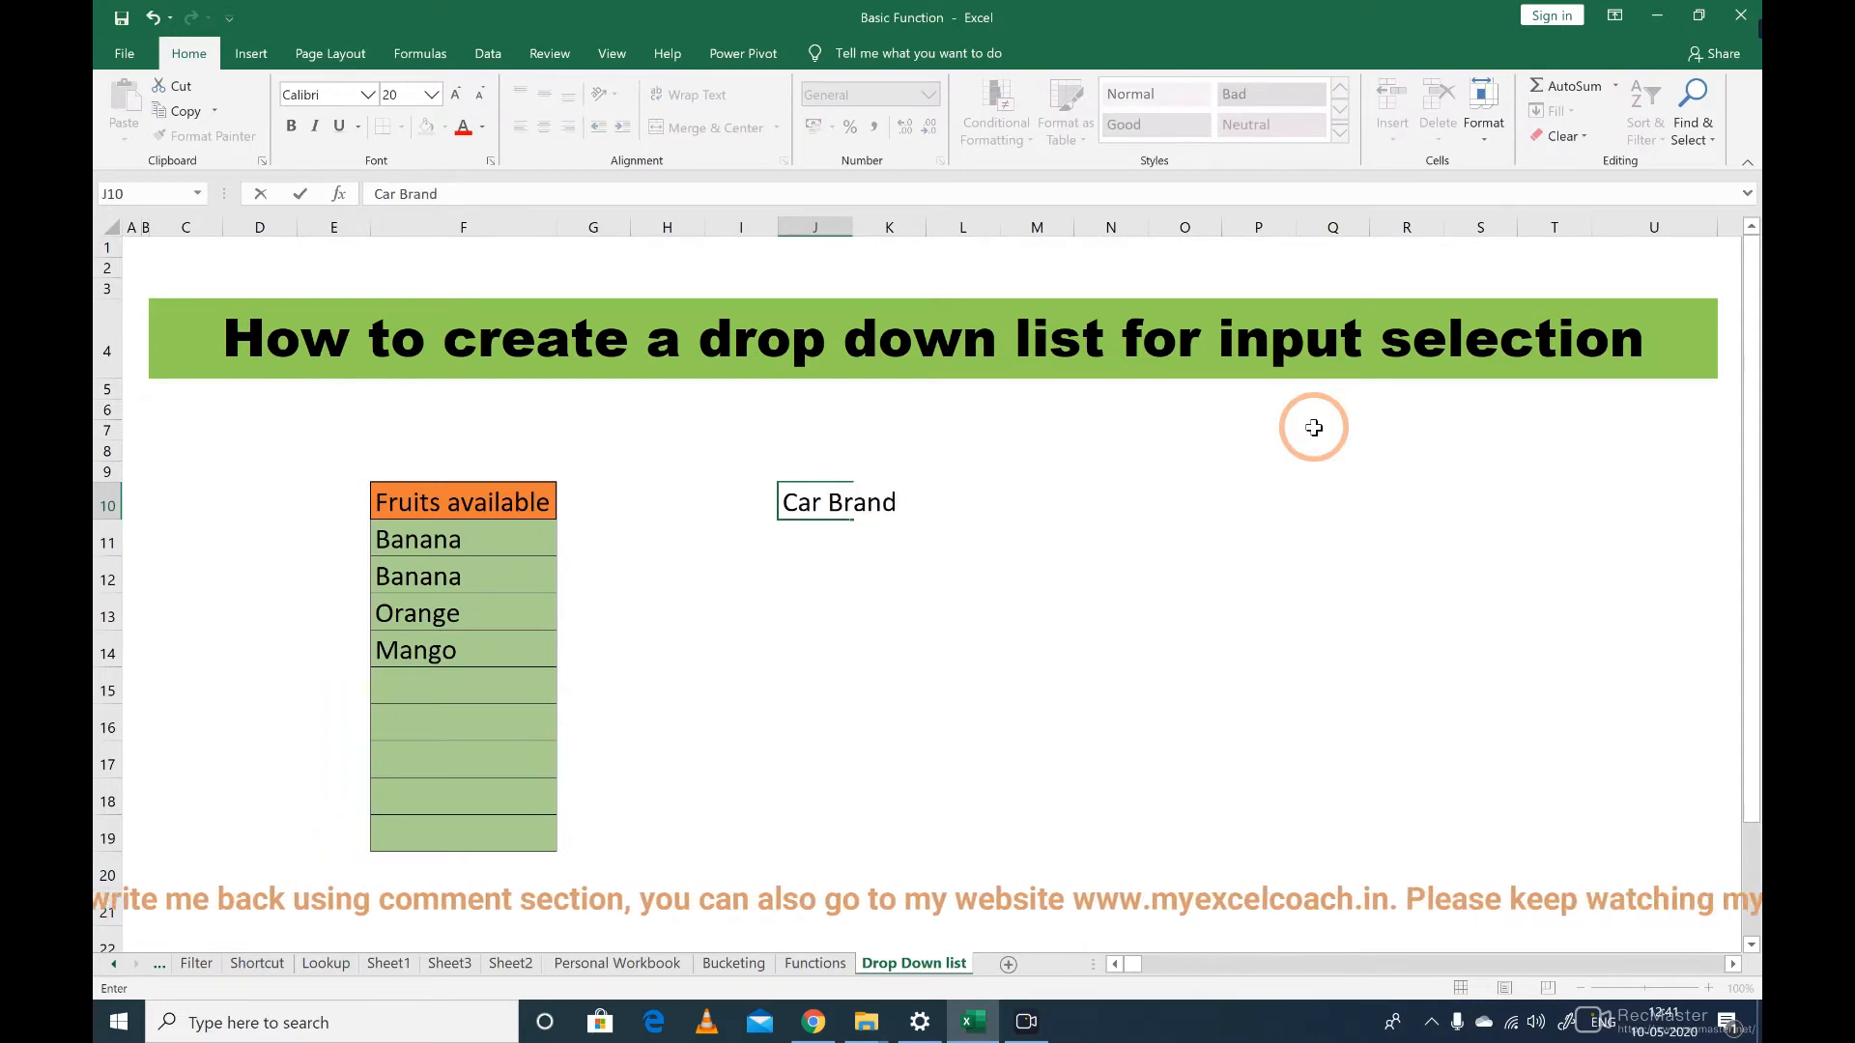
text(lable for sale)
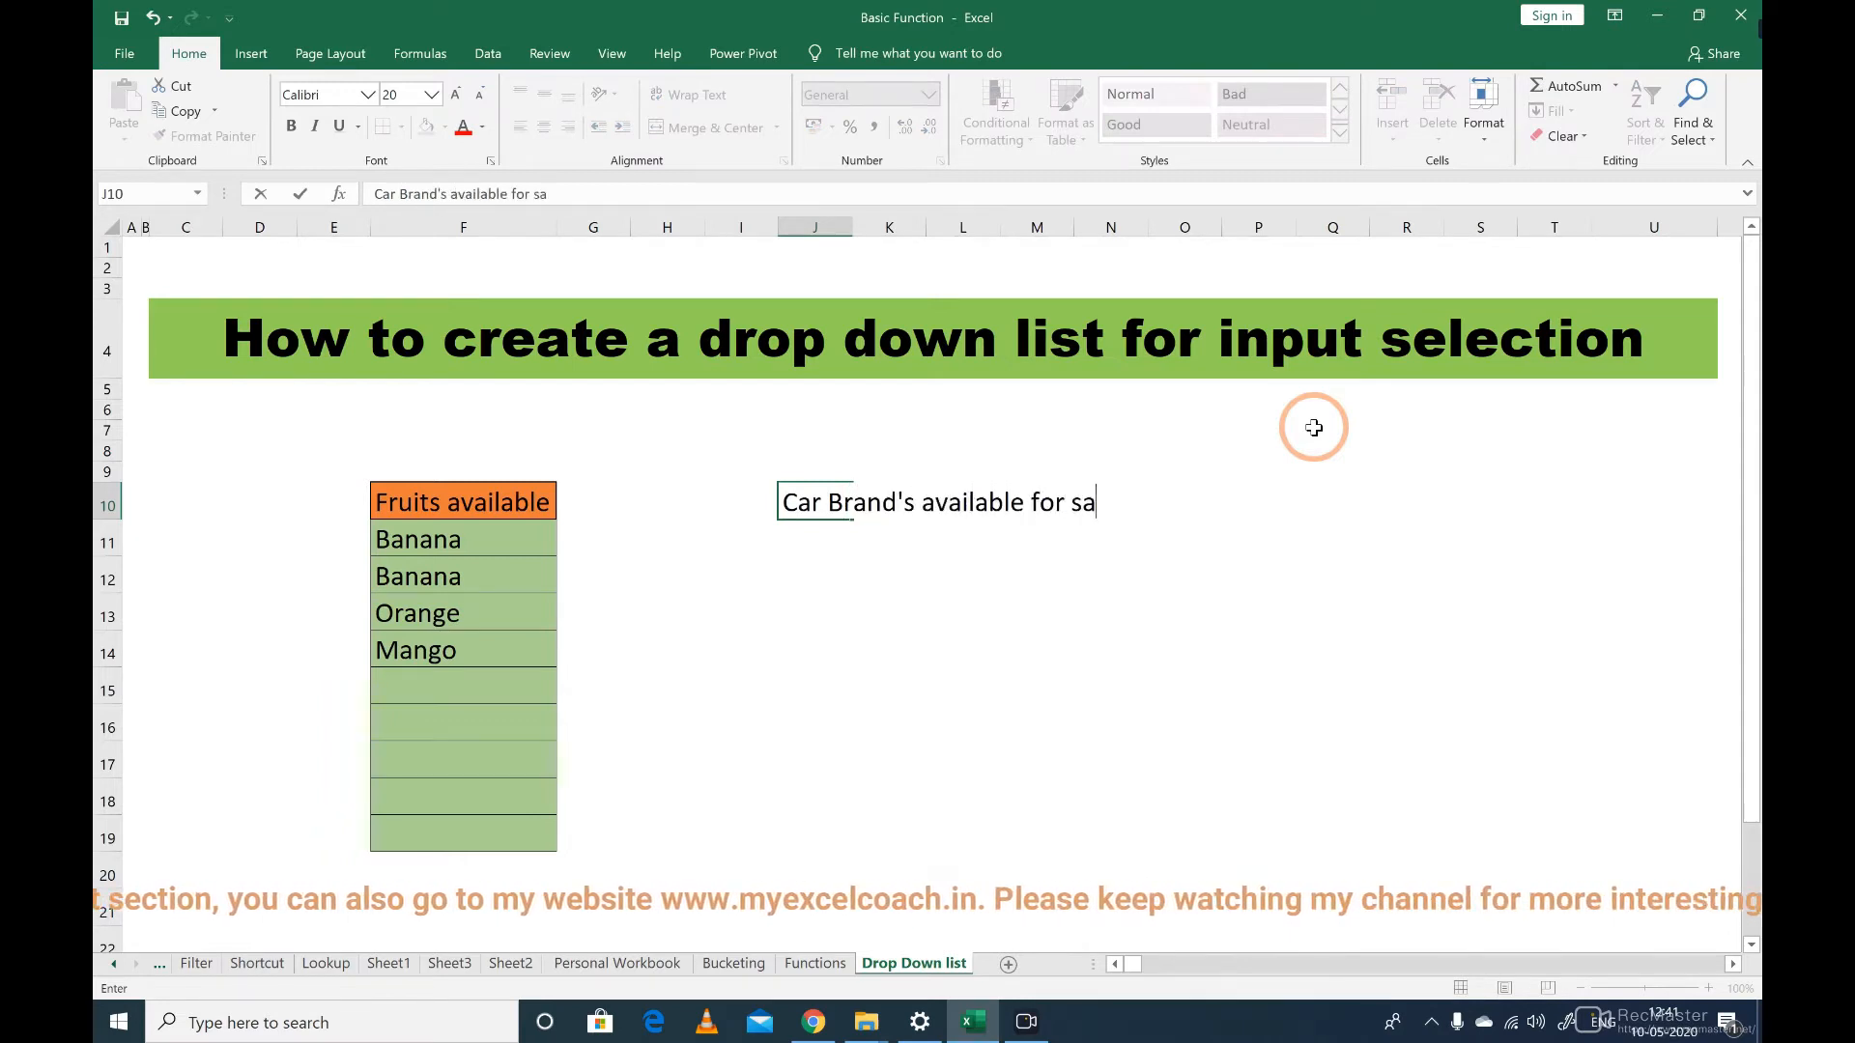
key(Return)
key(Up)
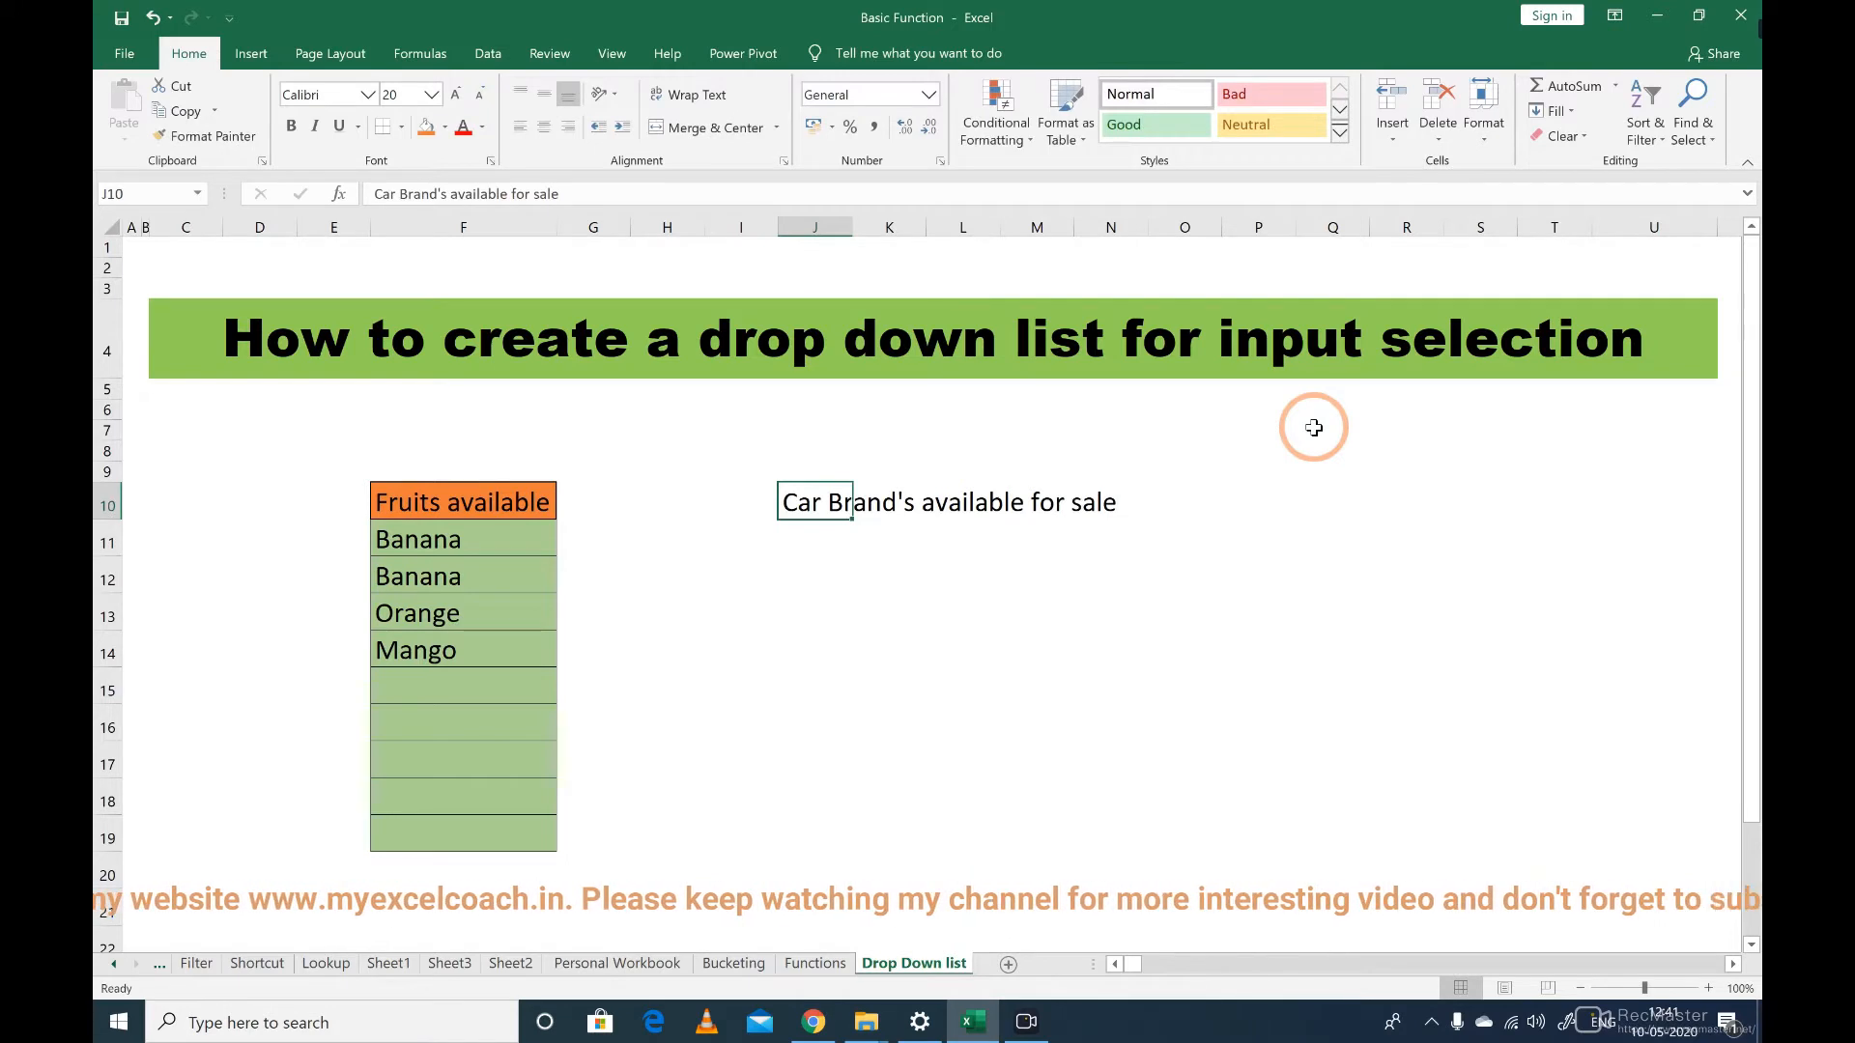
Step: Copy only the formatting of the "Fruits available" heading in F10 onto the car brand heading in J10
key(Left)
key(Left)
key(Left)
key(Left)
key(ctrl+c)
key(Right)
key(Right)
key(Right)
key(Right)
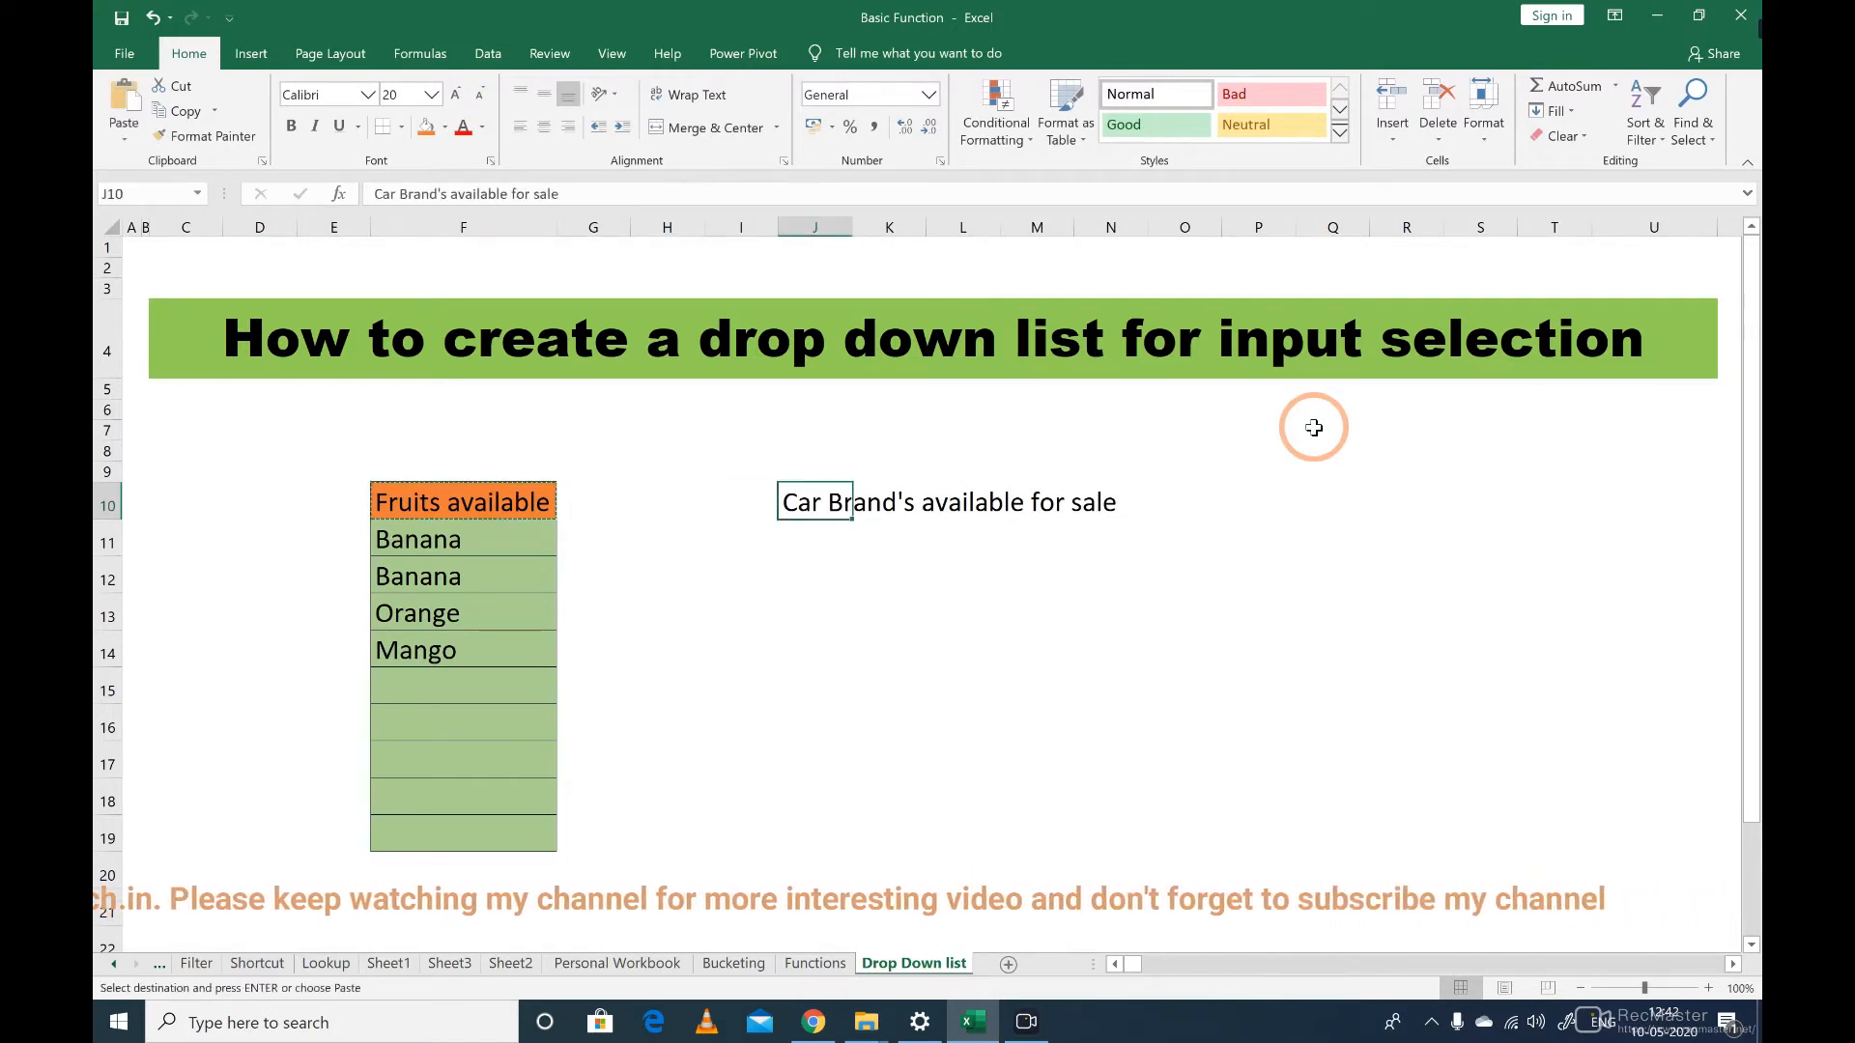
key(ctrl+alt+v)
key(t)
key(Return)
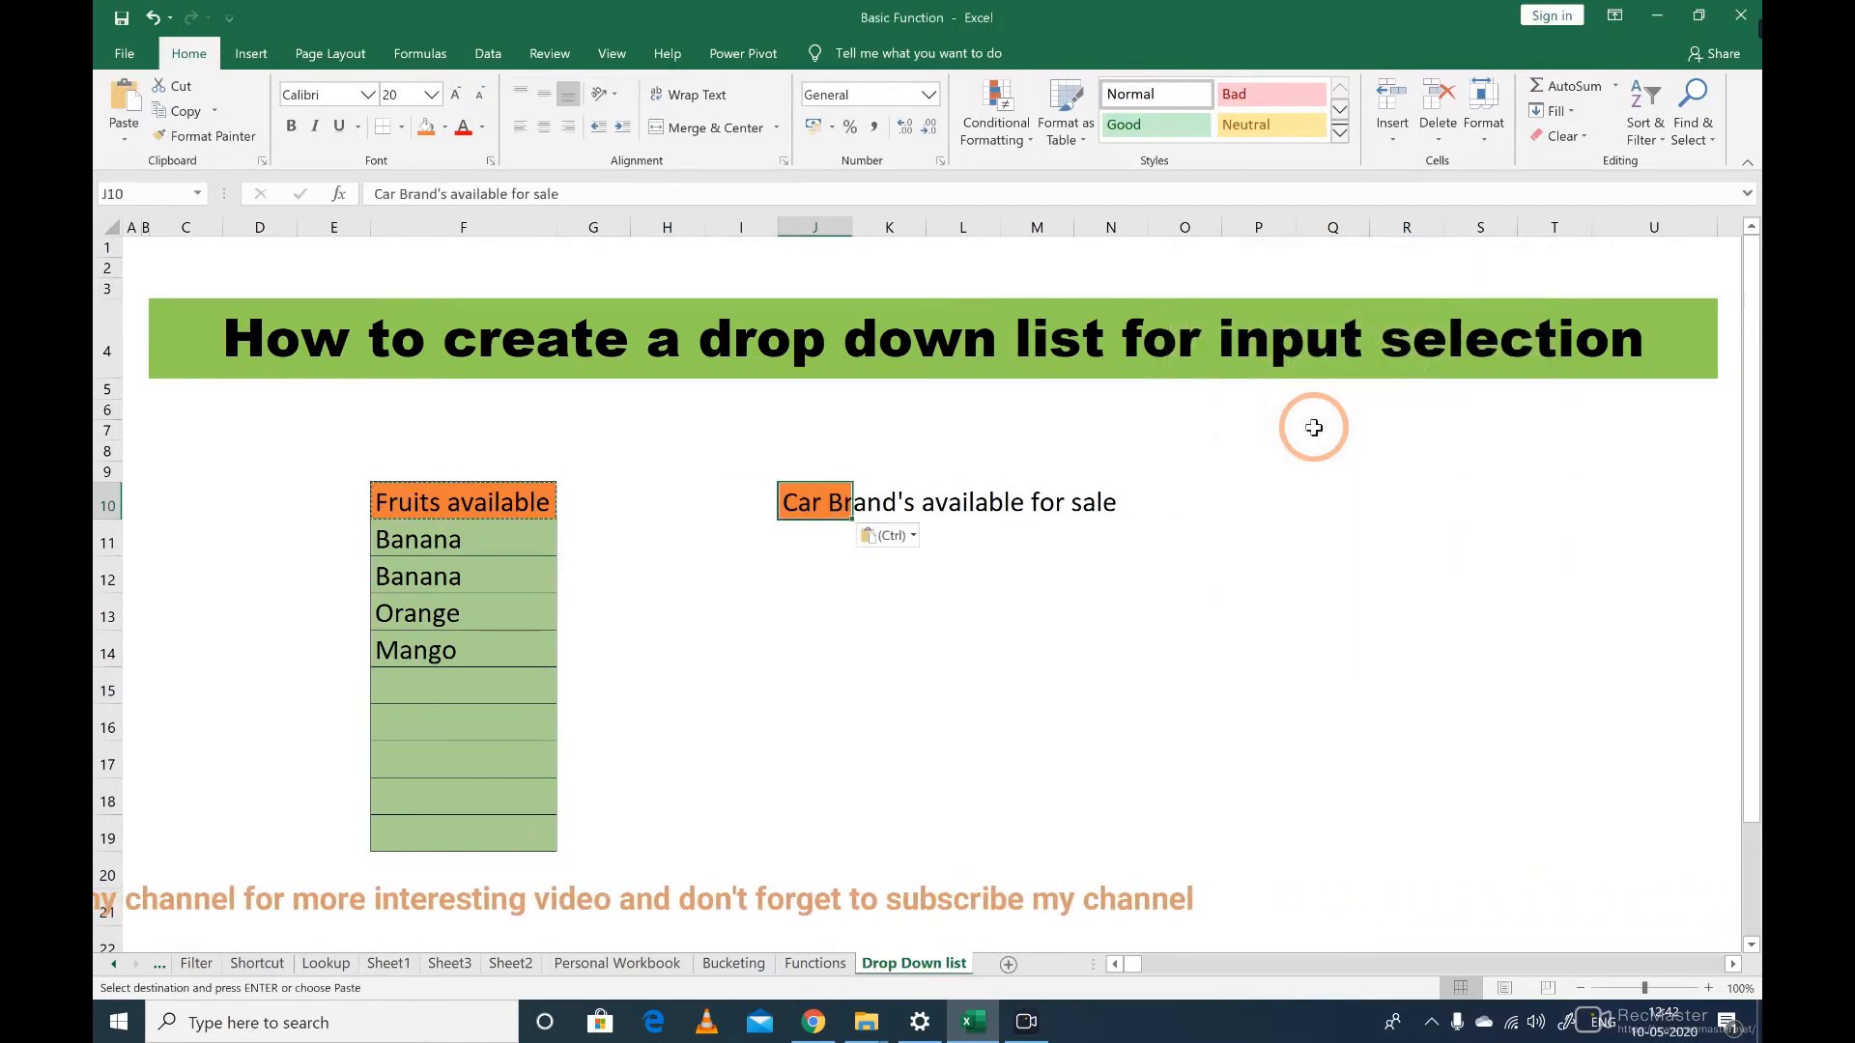
Step: AutoFit the width of column J to the car brand heading
key(alt+h)
key(o)
key(i)
key(Left)
key(Left)
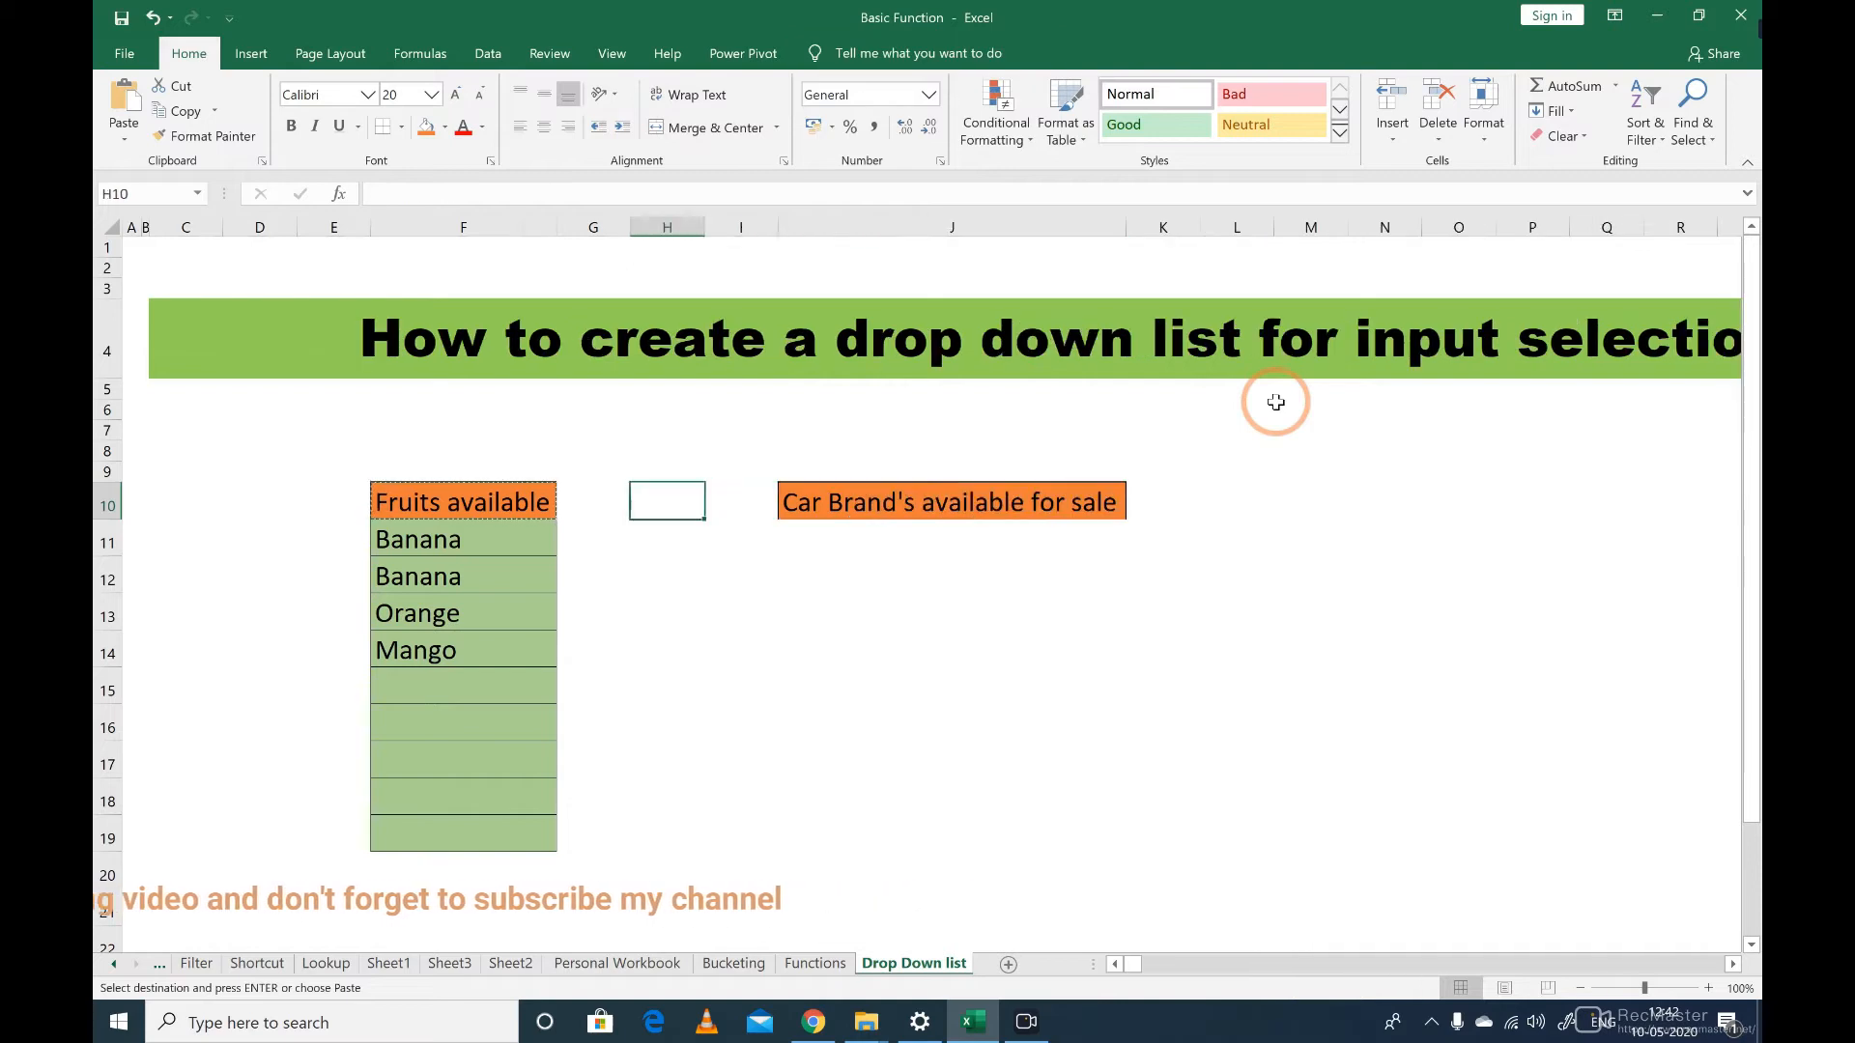
key(Left)
key(Down)
key(Left)
key(shift+Down)
Step: Fill cells J11:J19 below the car brand heading with the standard light green and put borders around every cell
key(Right)
key(Right)
key(Right)
key(Right)
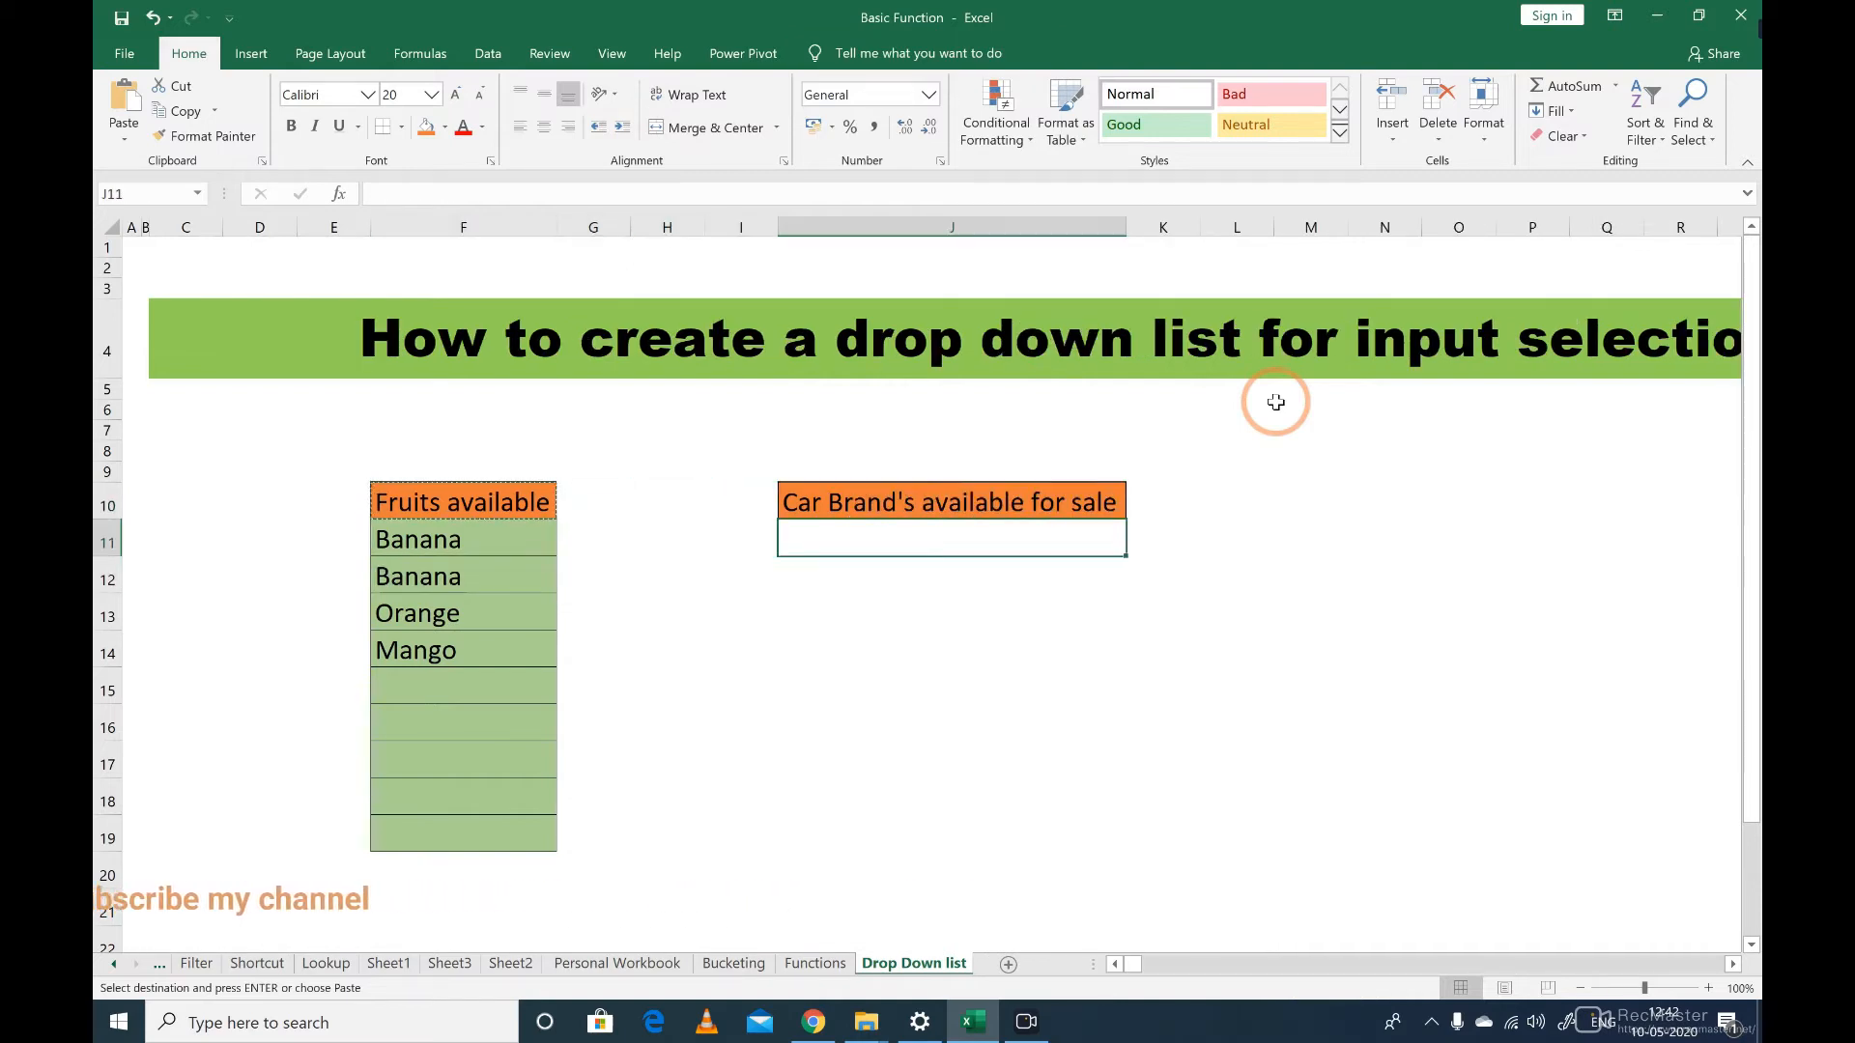
key(shift+Down)
key(shift+Down)
key(shift+Down)
key(shift+Down)
key(shift+Down)
key(shift+Down)
key(shift+Down)
key(shift+Down)
key(shift+Down)
key(shift+Up)
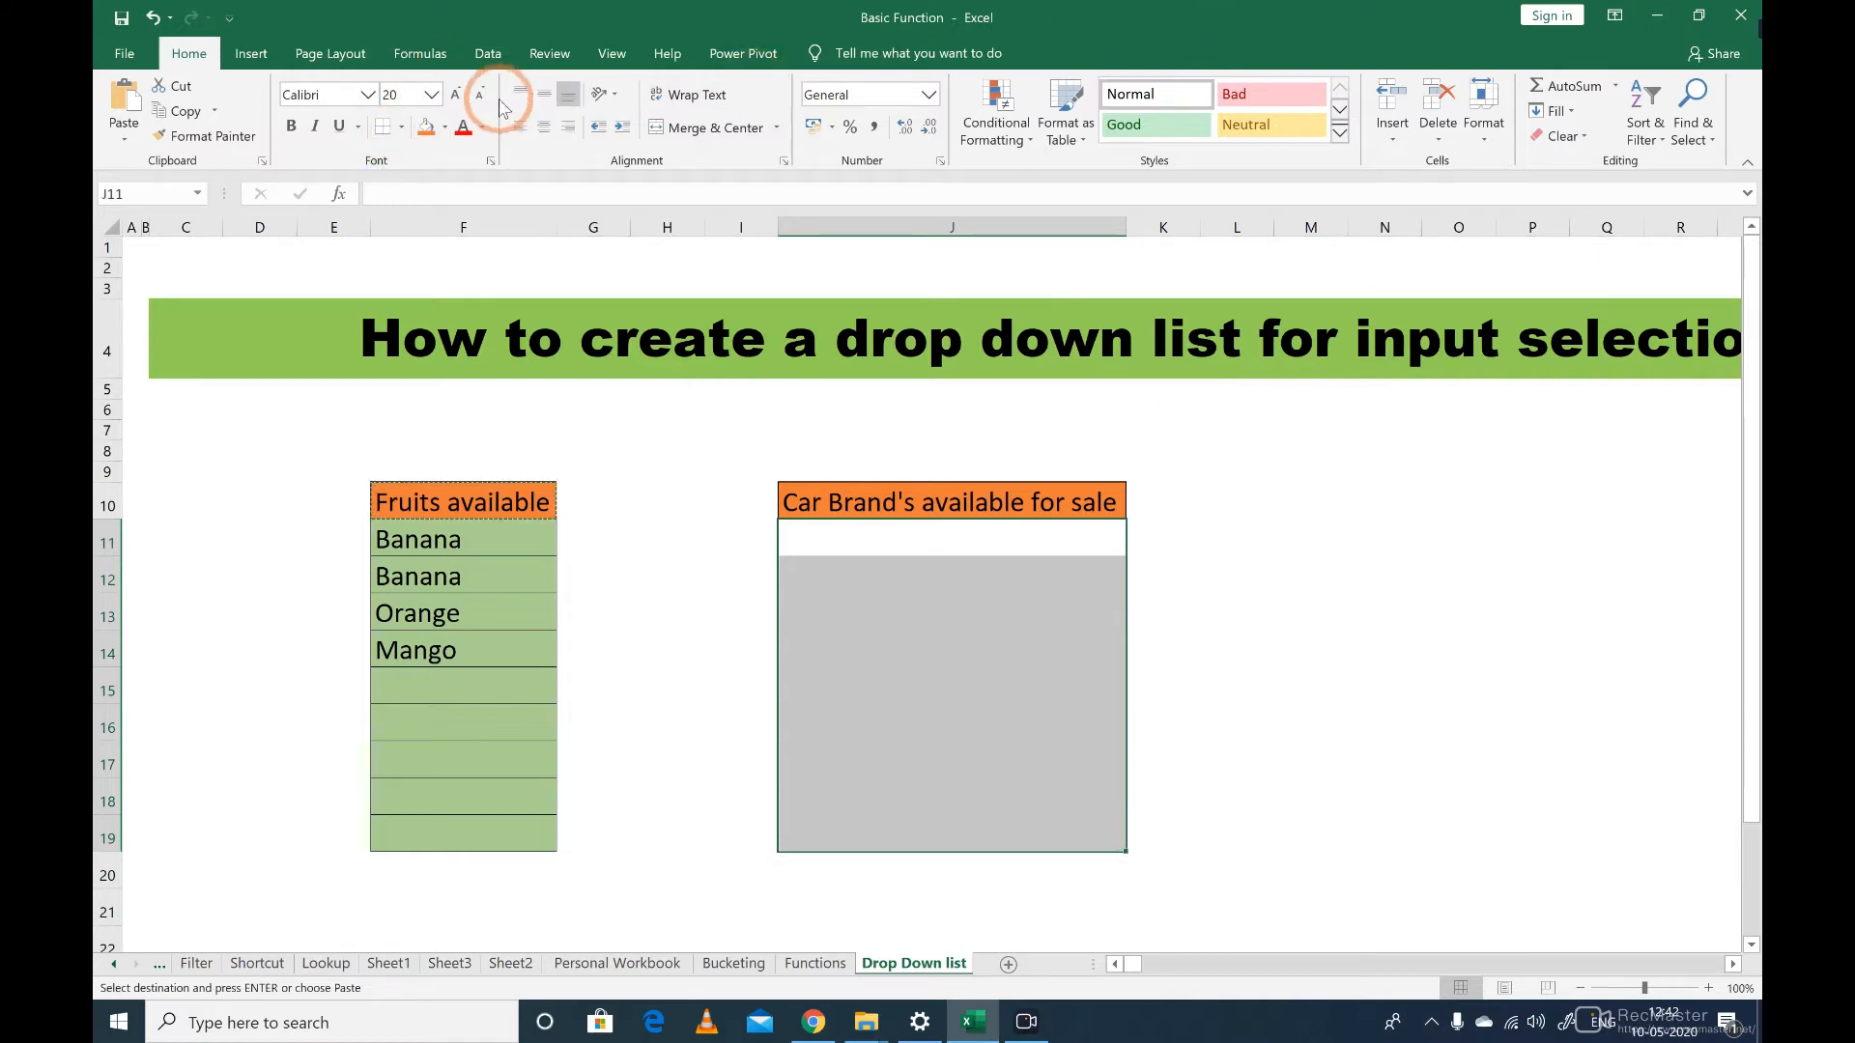
click(444, 132)
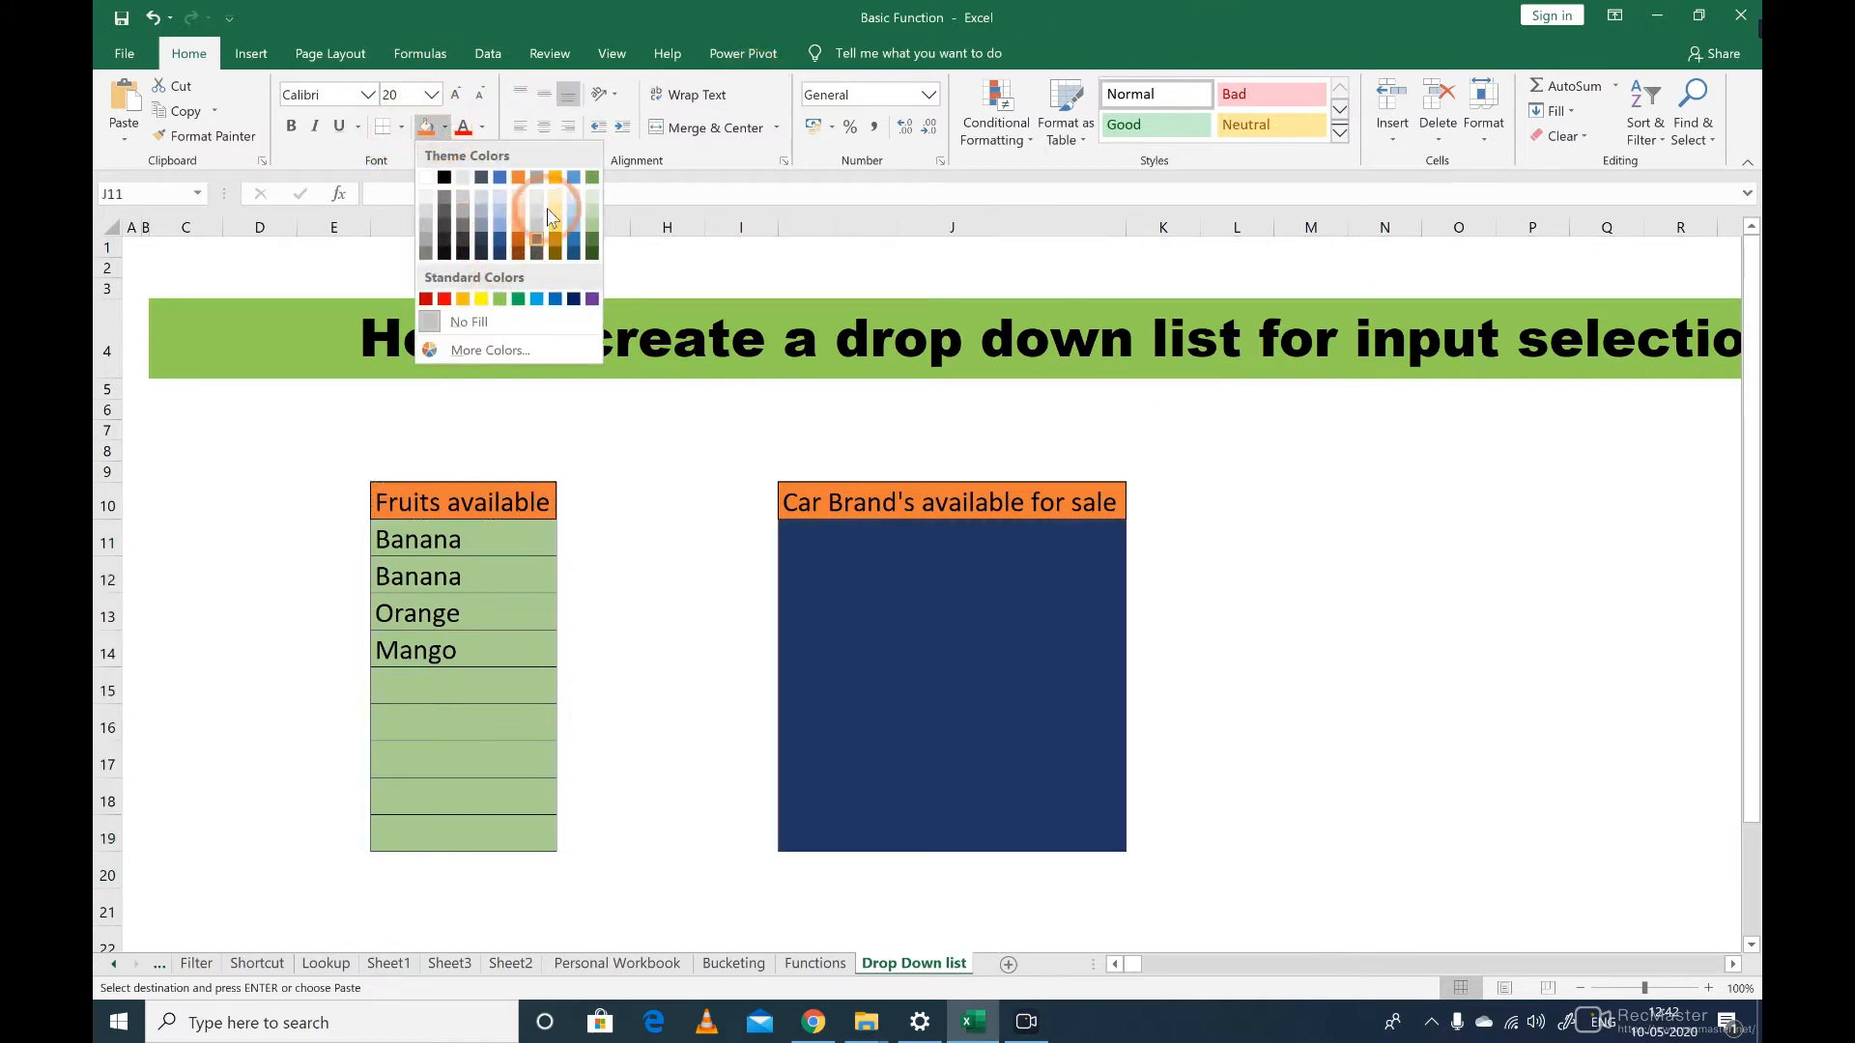
click(504, 299)
click(387, 132)
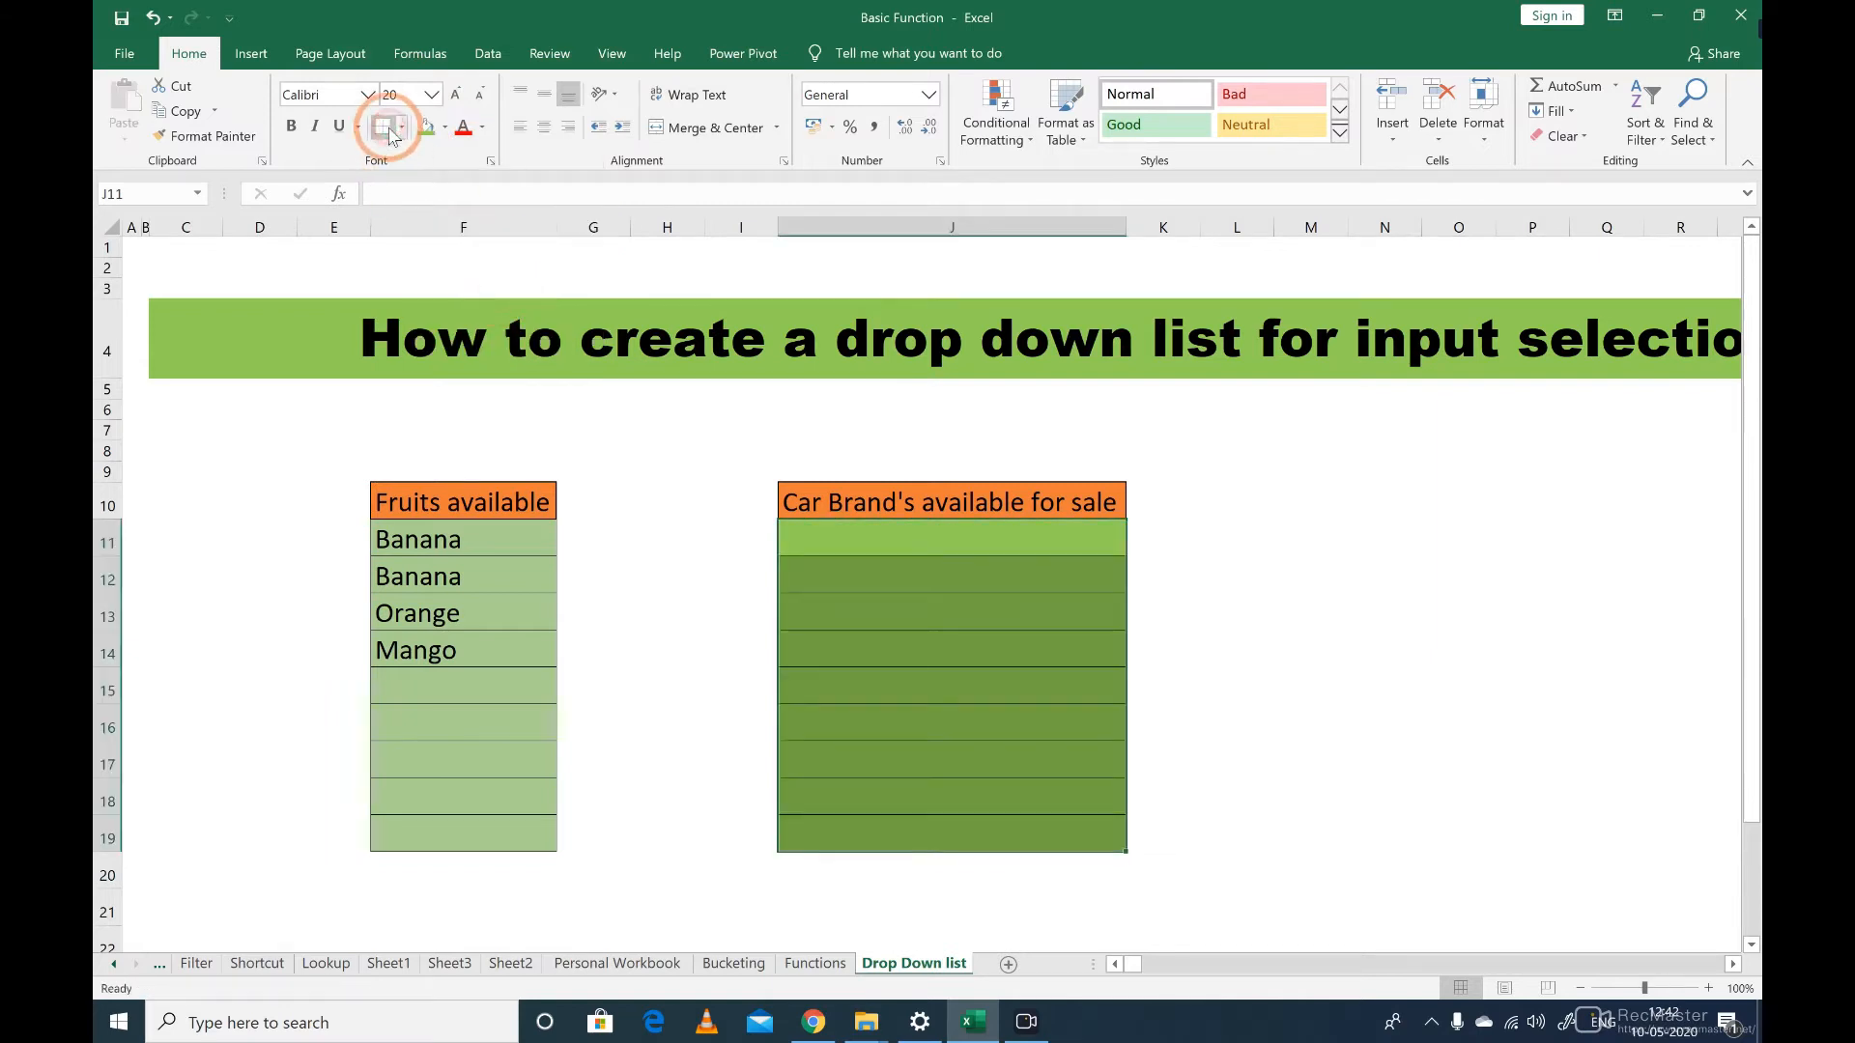
key(Down)
key(Down)
key(Down)
key(Down)
key(Down)
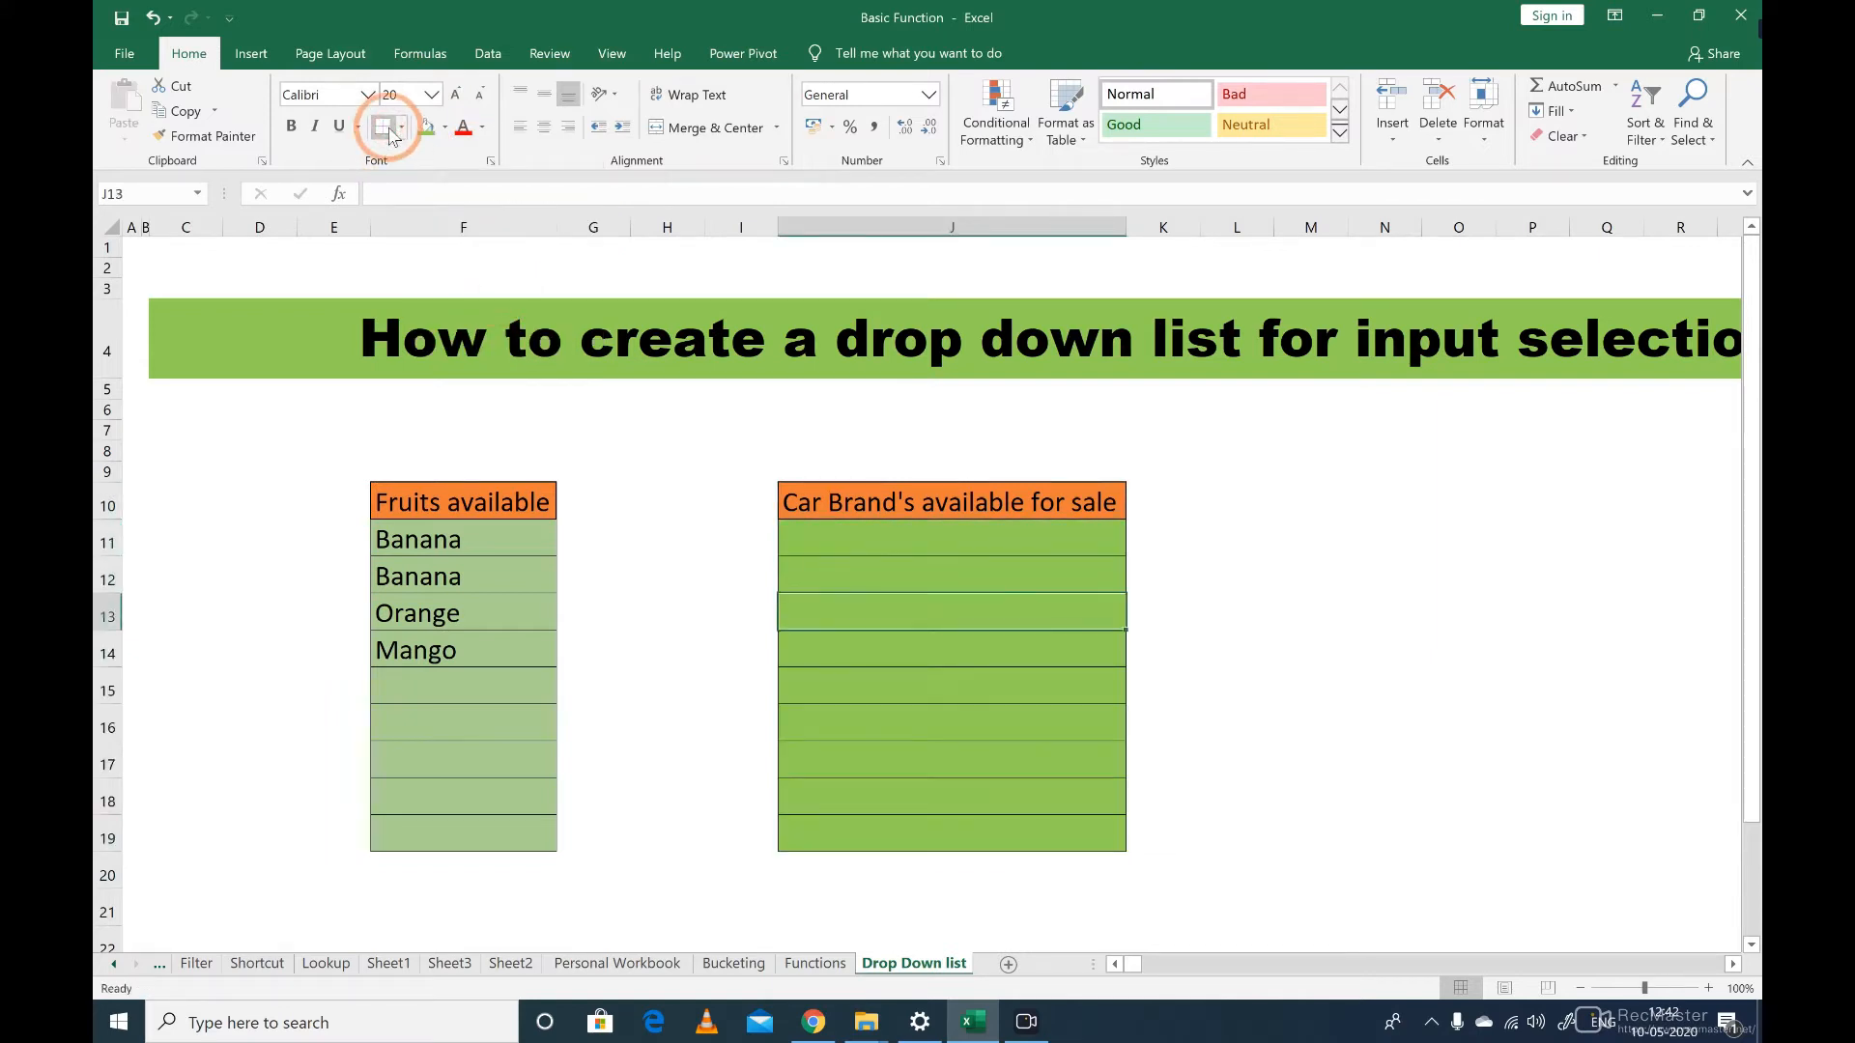
key(Down)
key(Down)
key(Up)
key(Up)
key(Up)
key(Up)
key(Up)
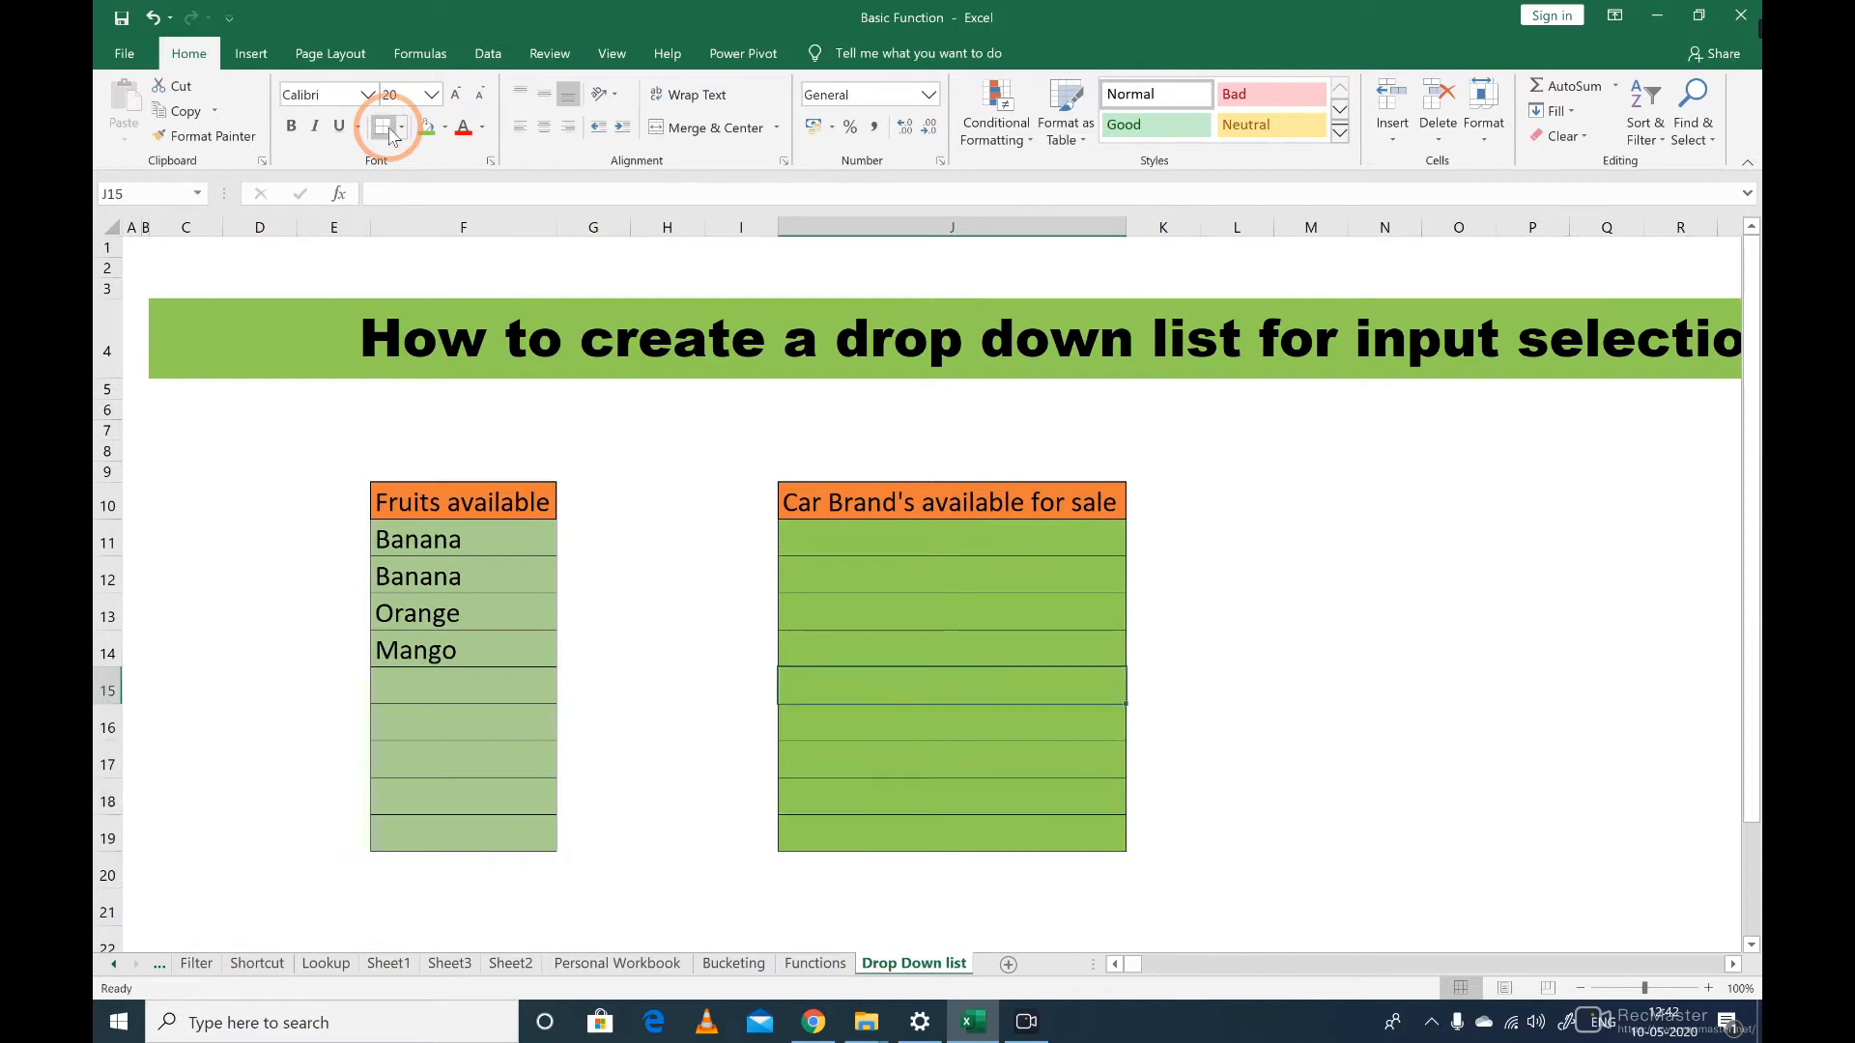
key(Up)
key(Up)
key(Up)
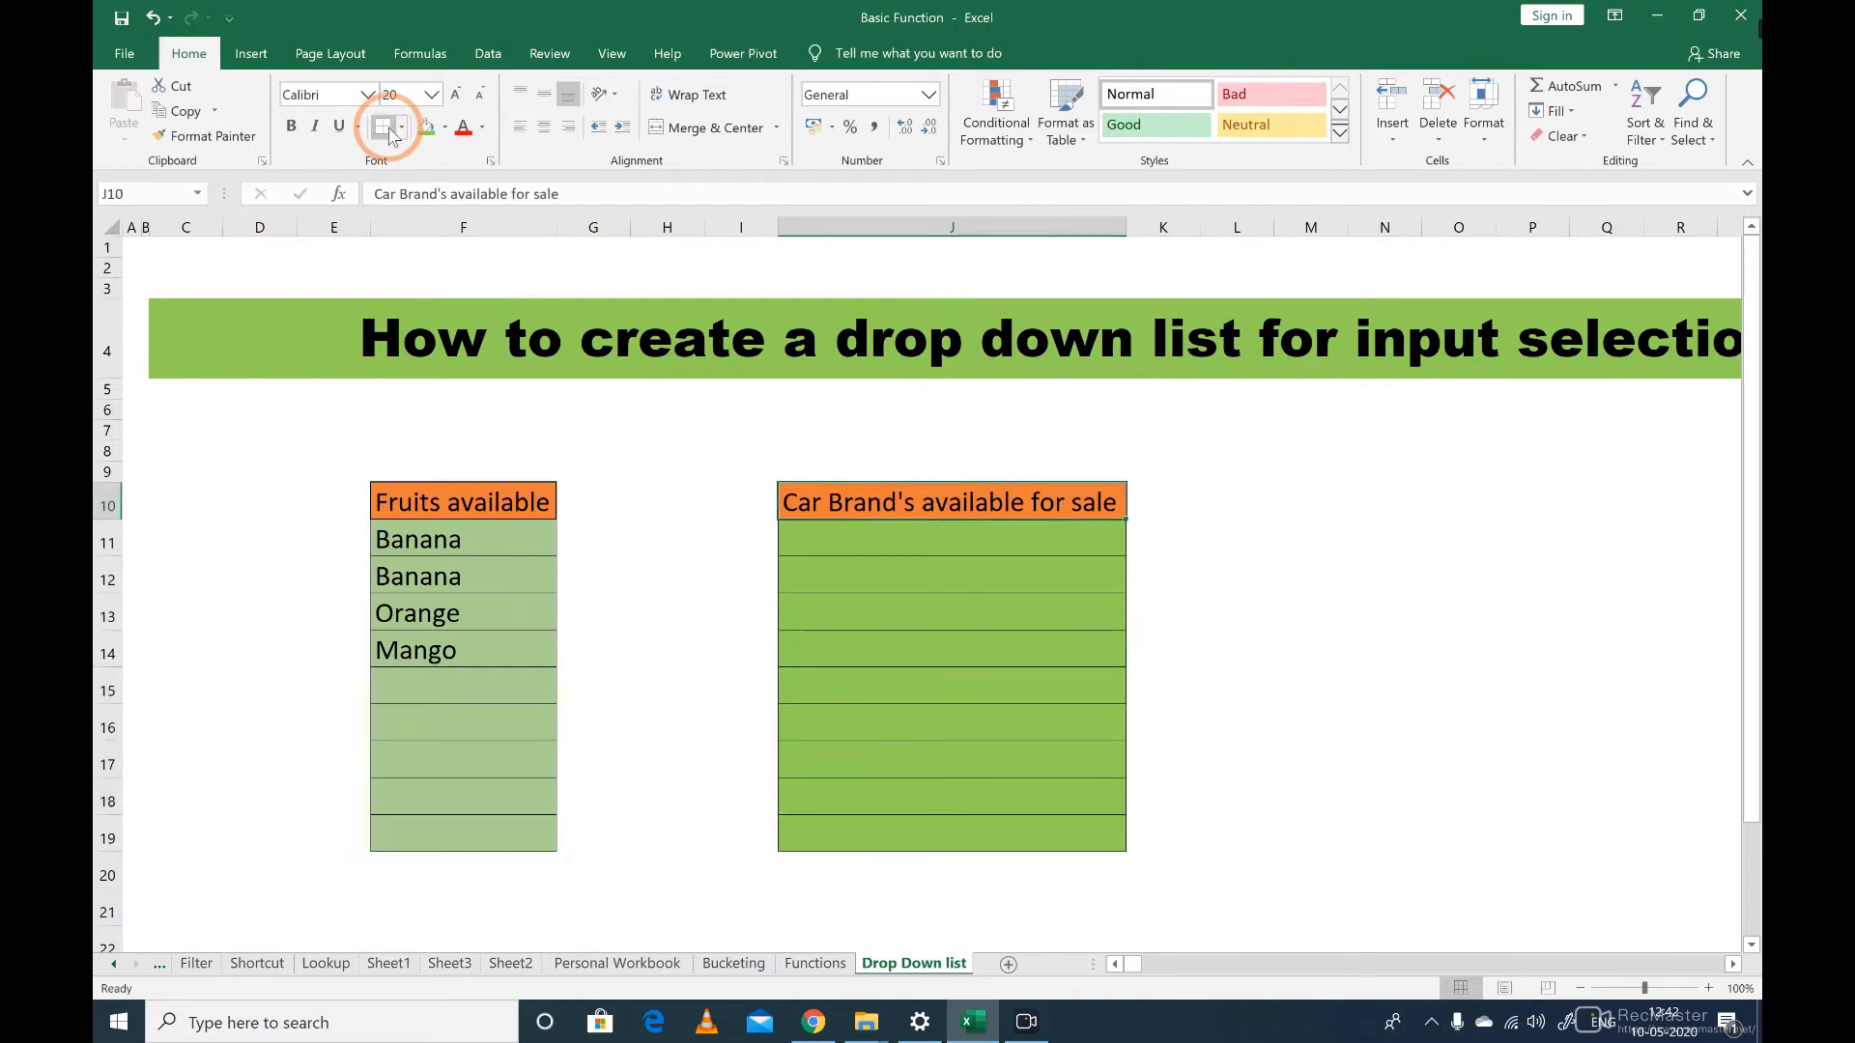
Step: Open Data Validation for cell J11 below the car brand heading and allow only values from a List
key(Down)
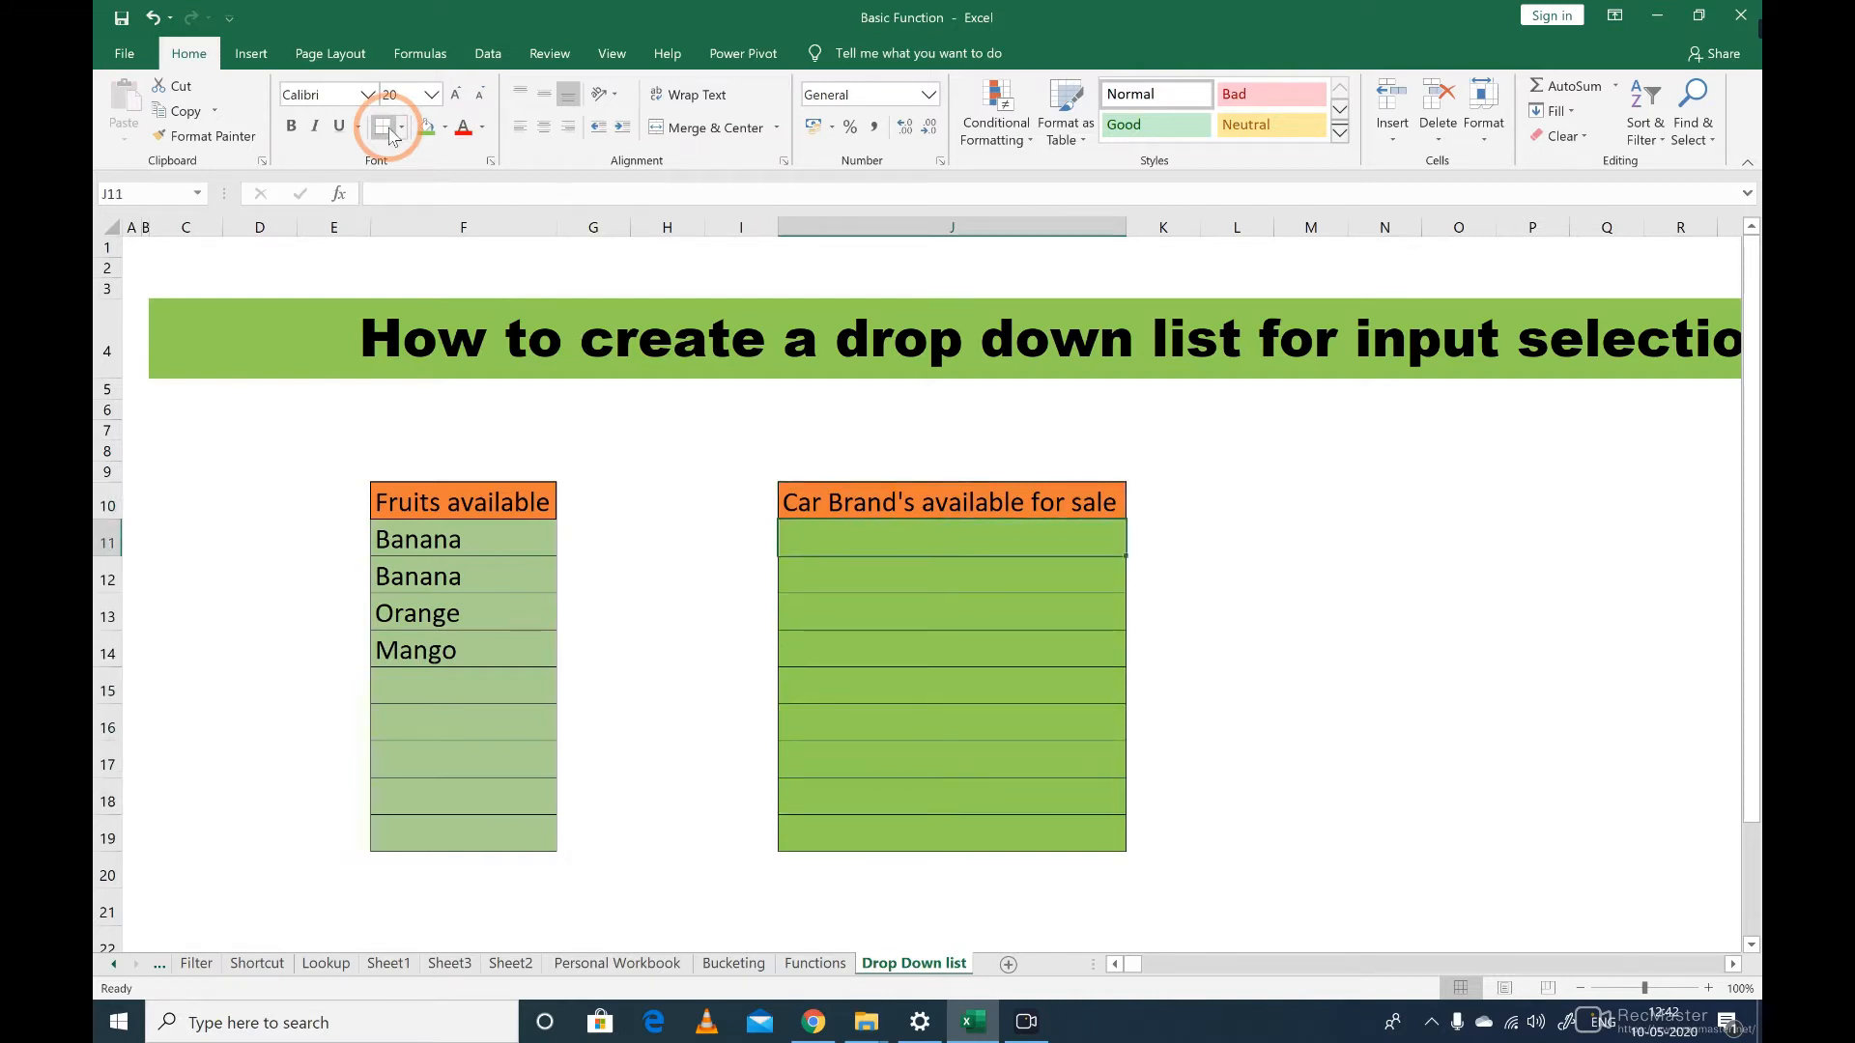
click(483, 52)
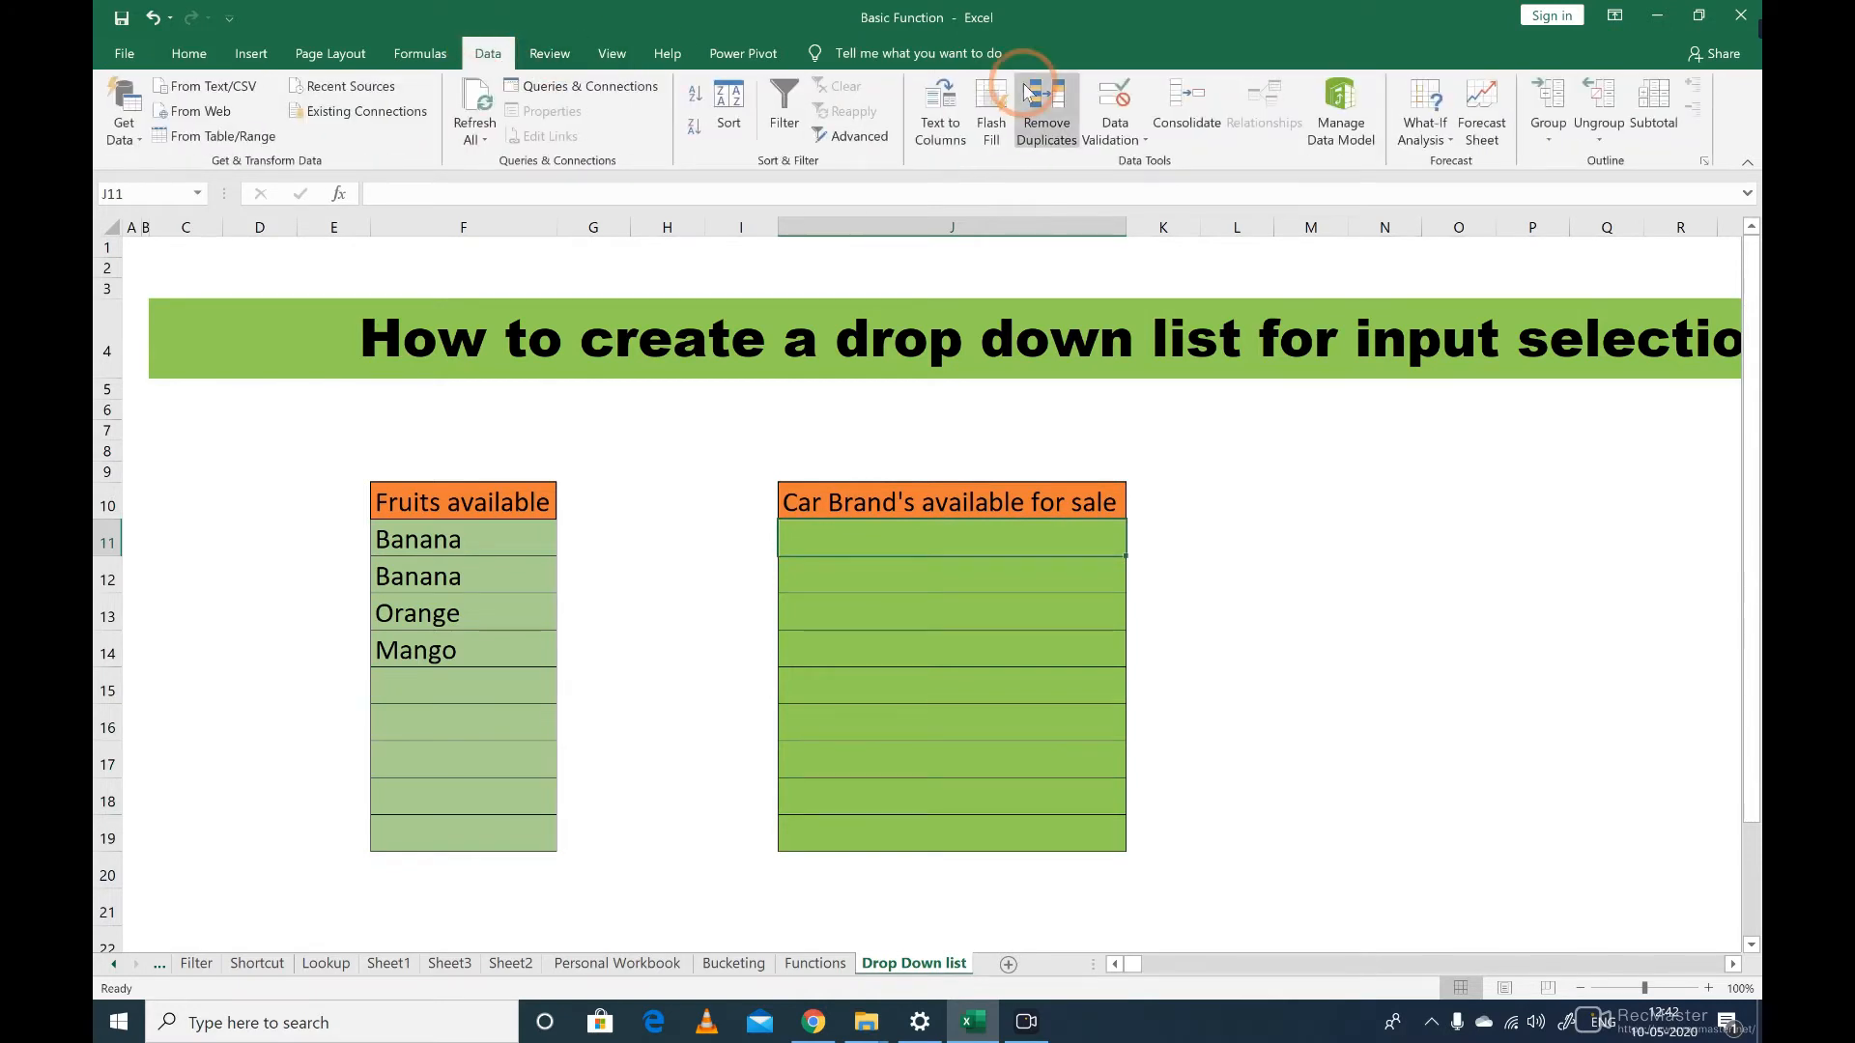
click(1132, 129)
click(1162, 172)
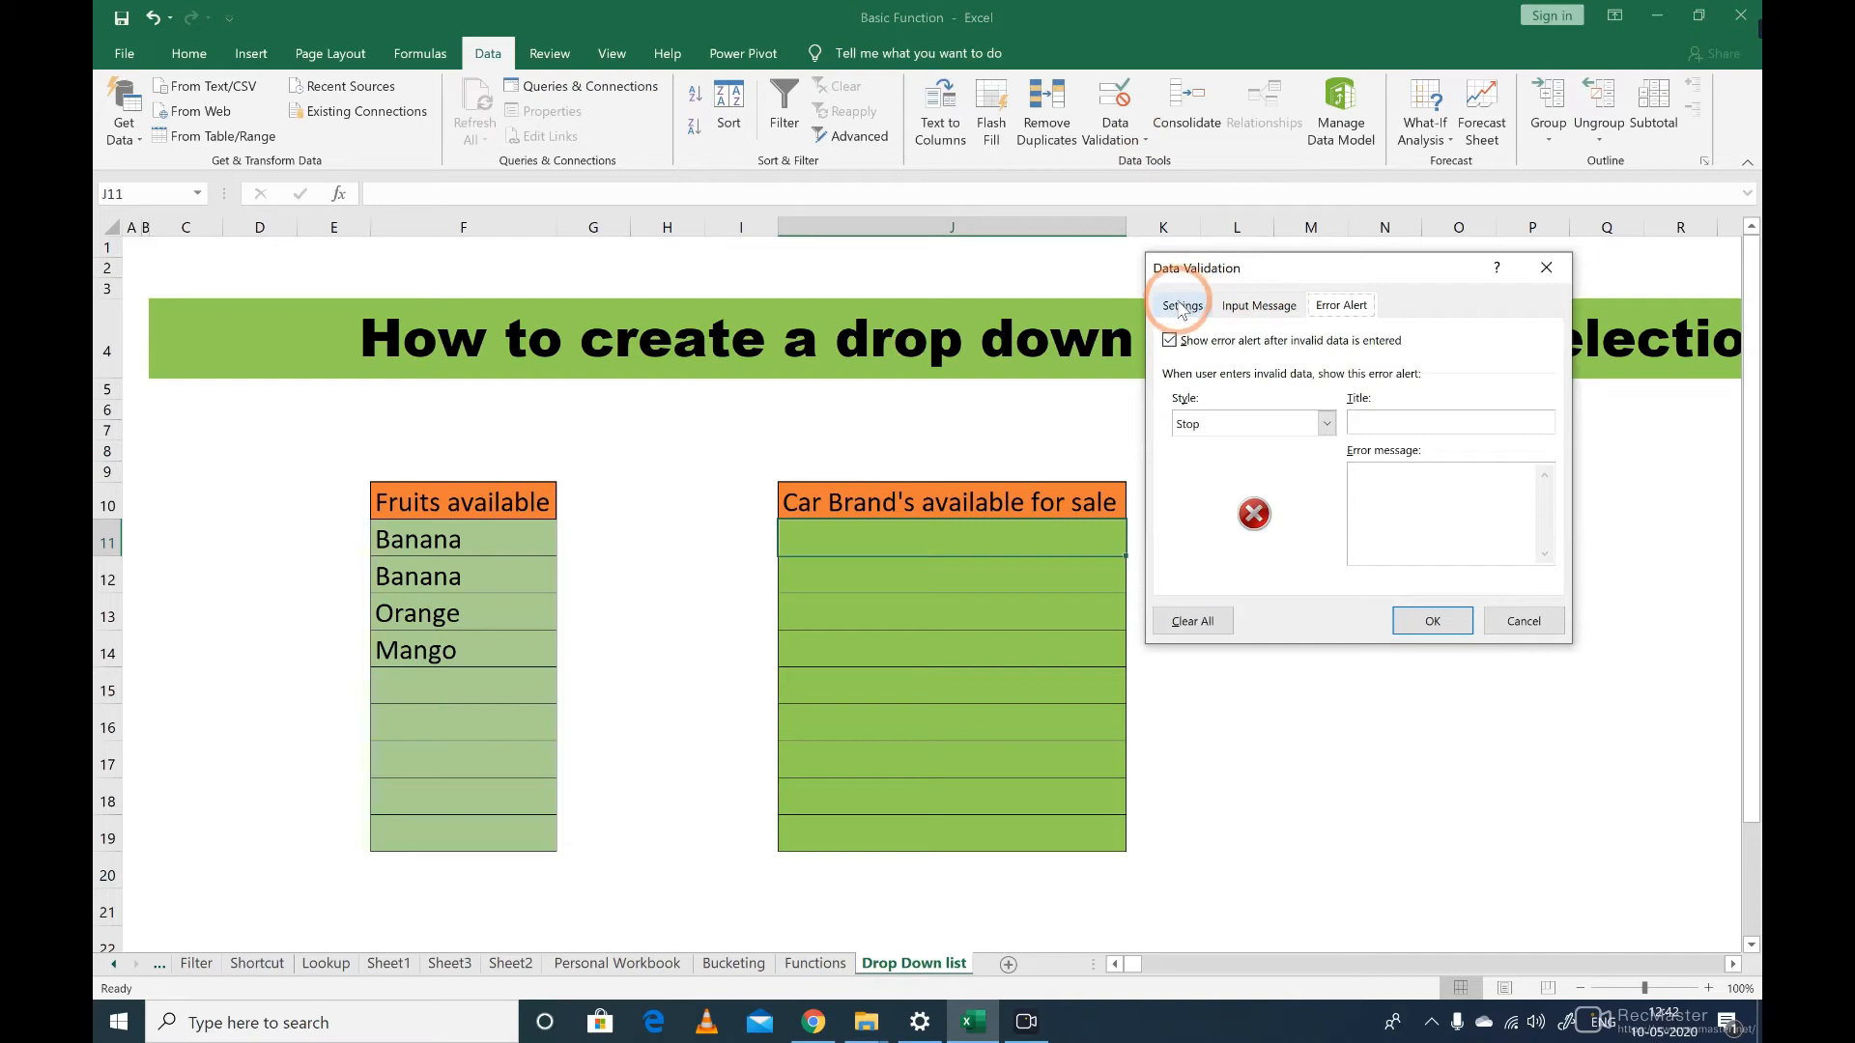
click(1180, 307)
click(1242, 391)
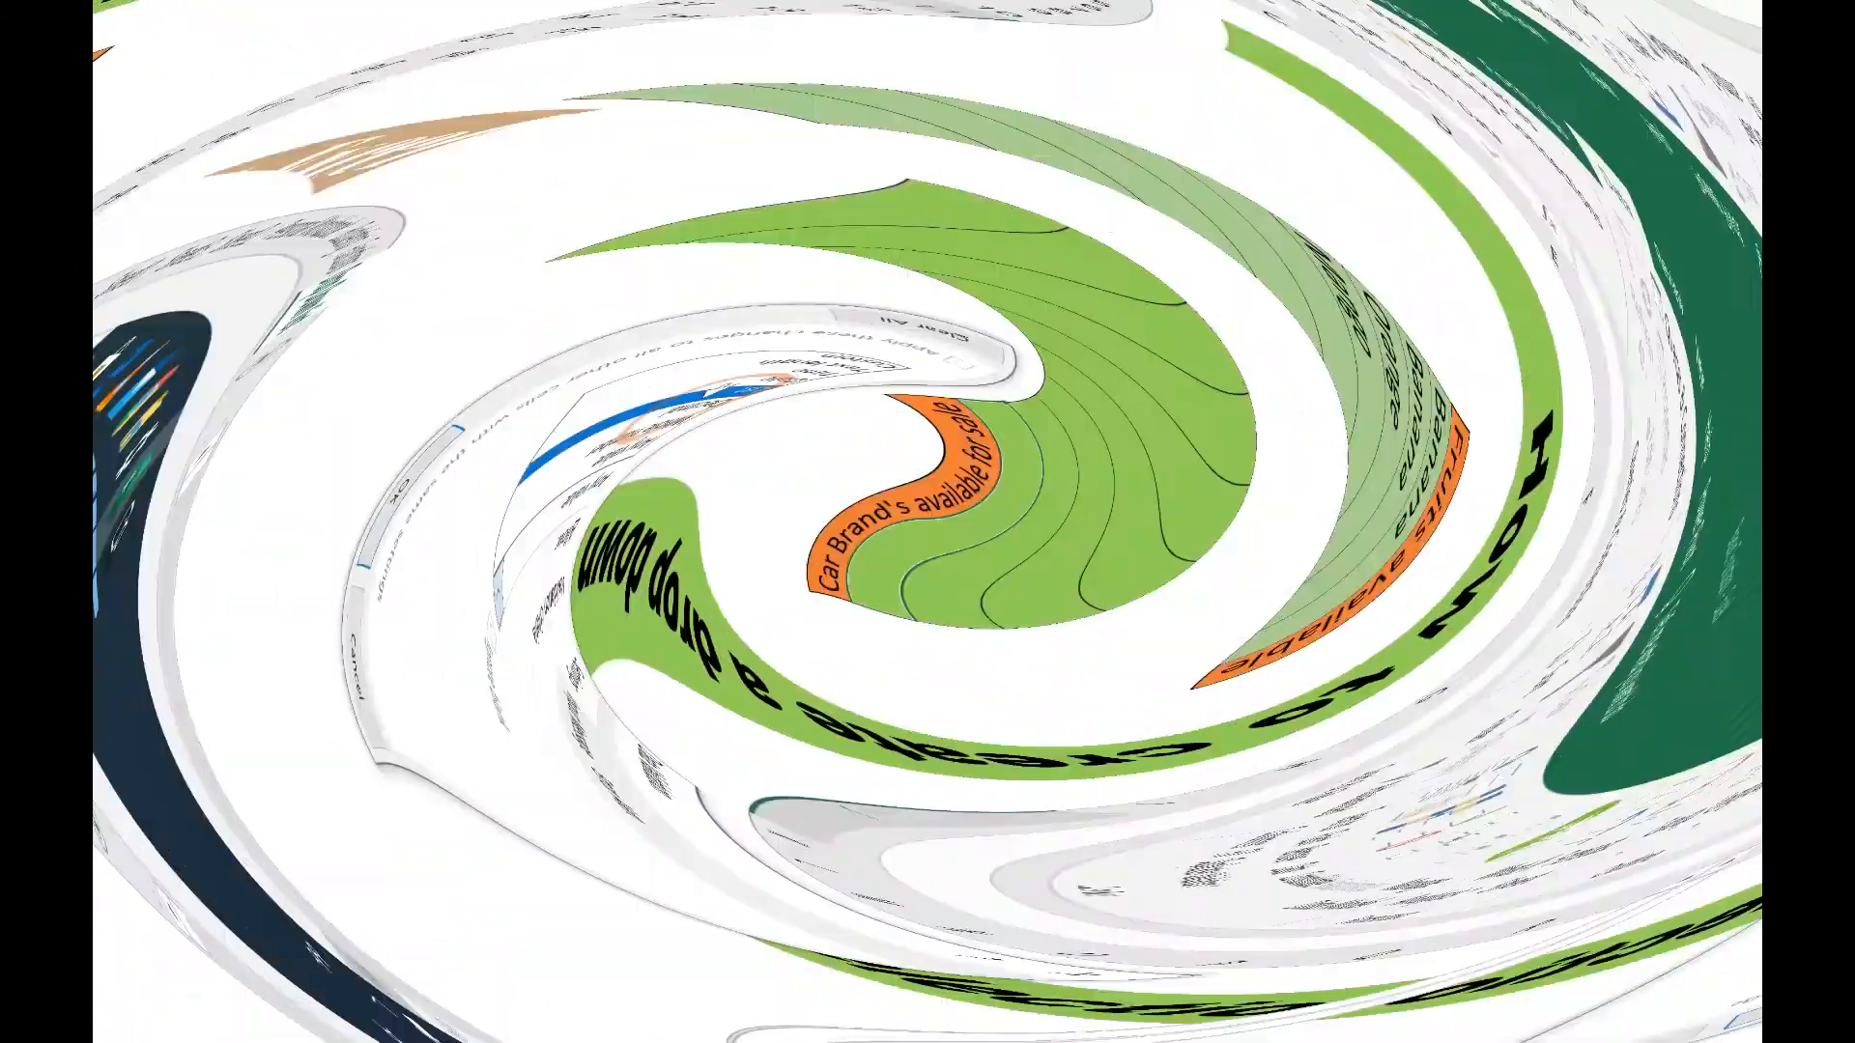
click(1207, 459)
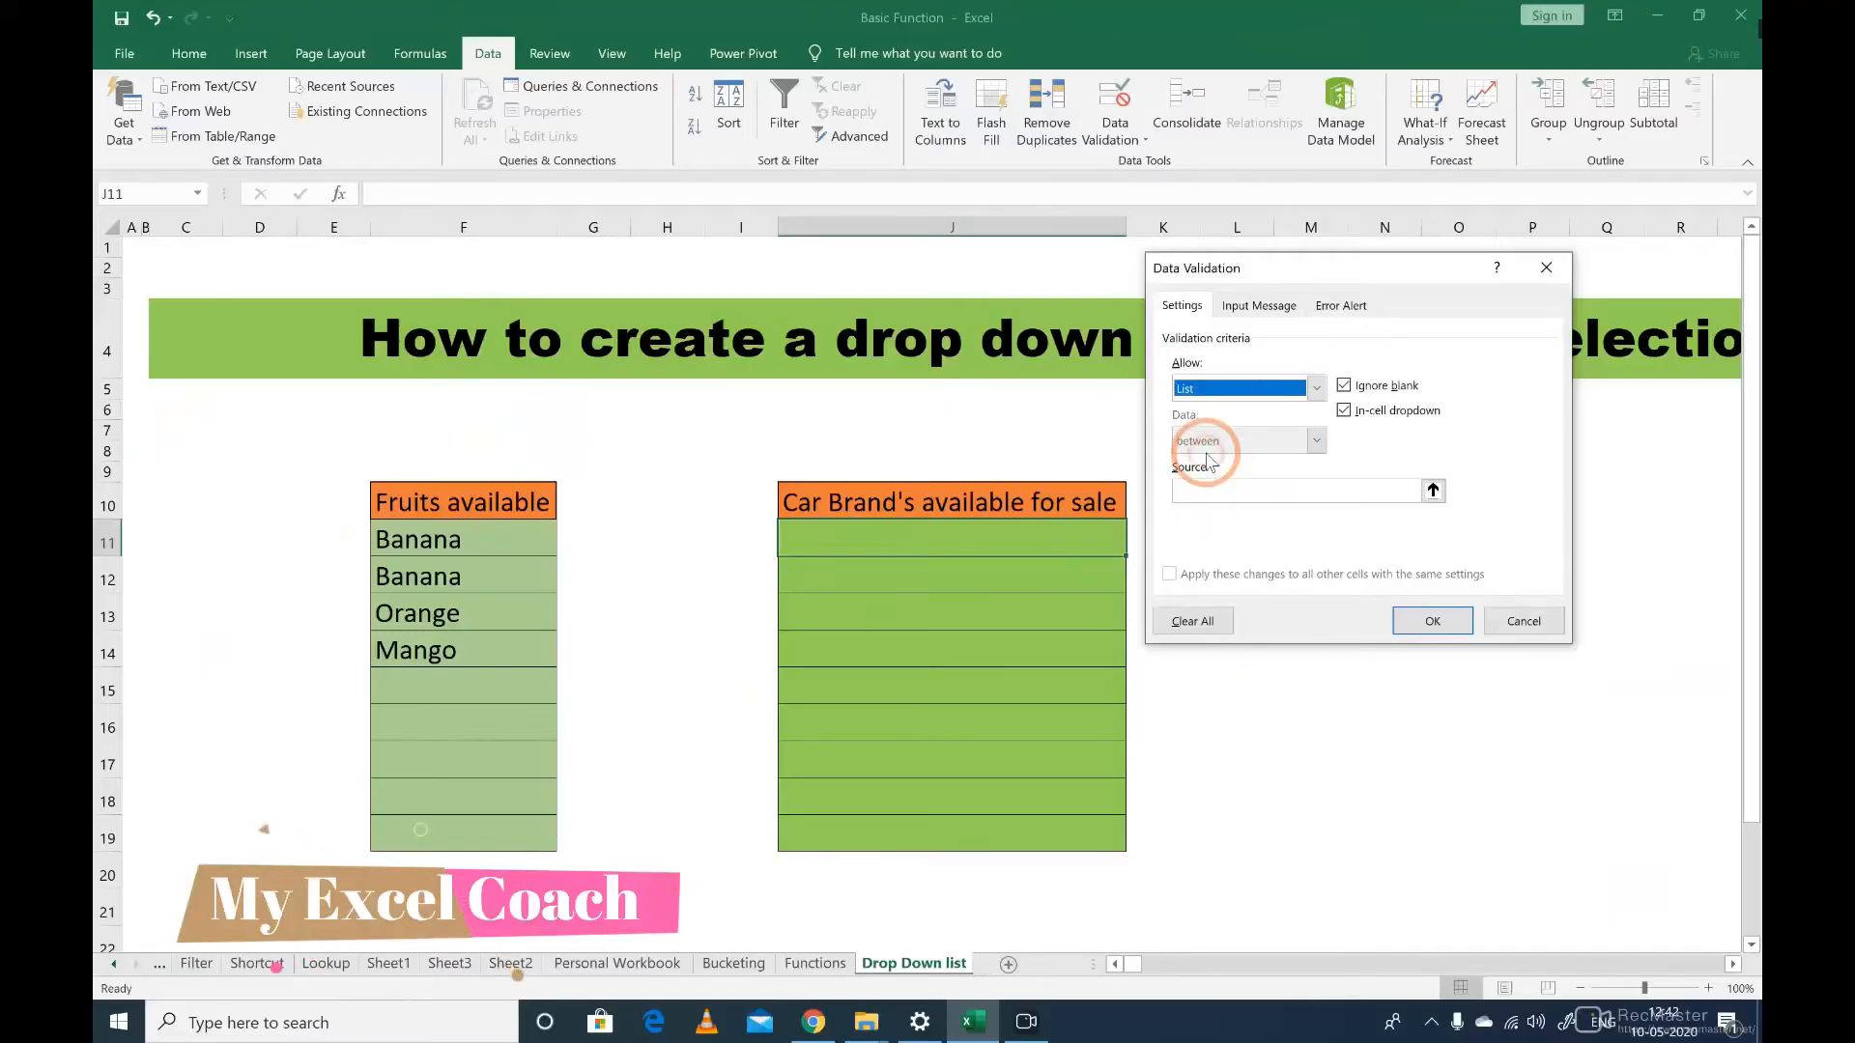
Step: Set the list source for J11 to the car brands in XEY6:XEY10 and apply the validation
click(1219, 490)
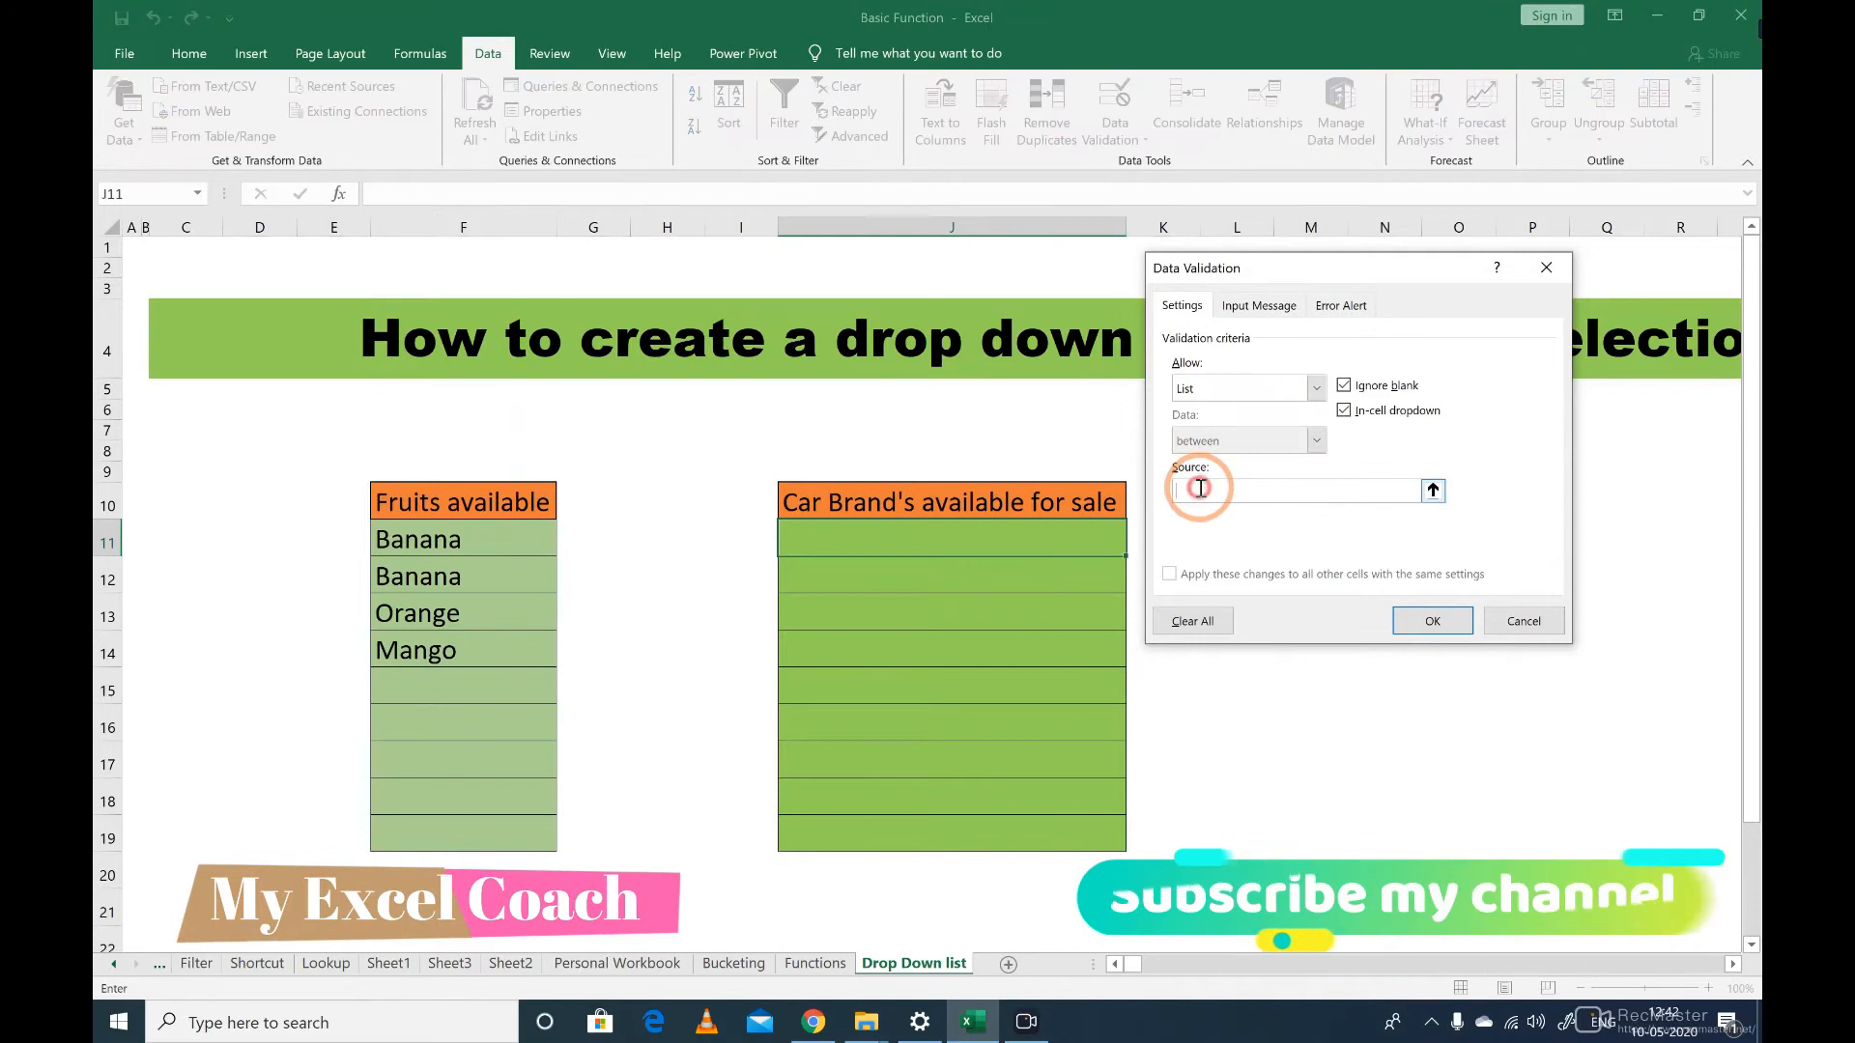
click(1686, 539)
key(ctrl+Right)
click(1686, 539)
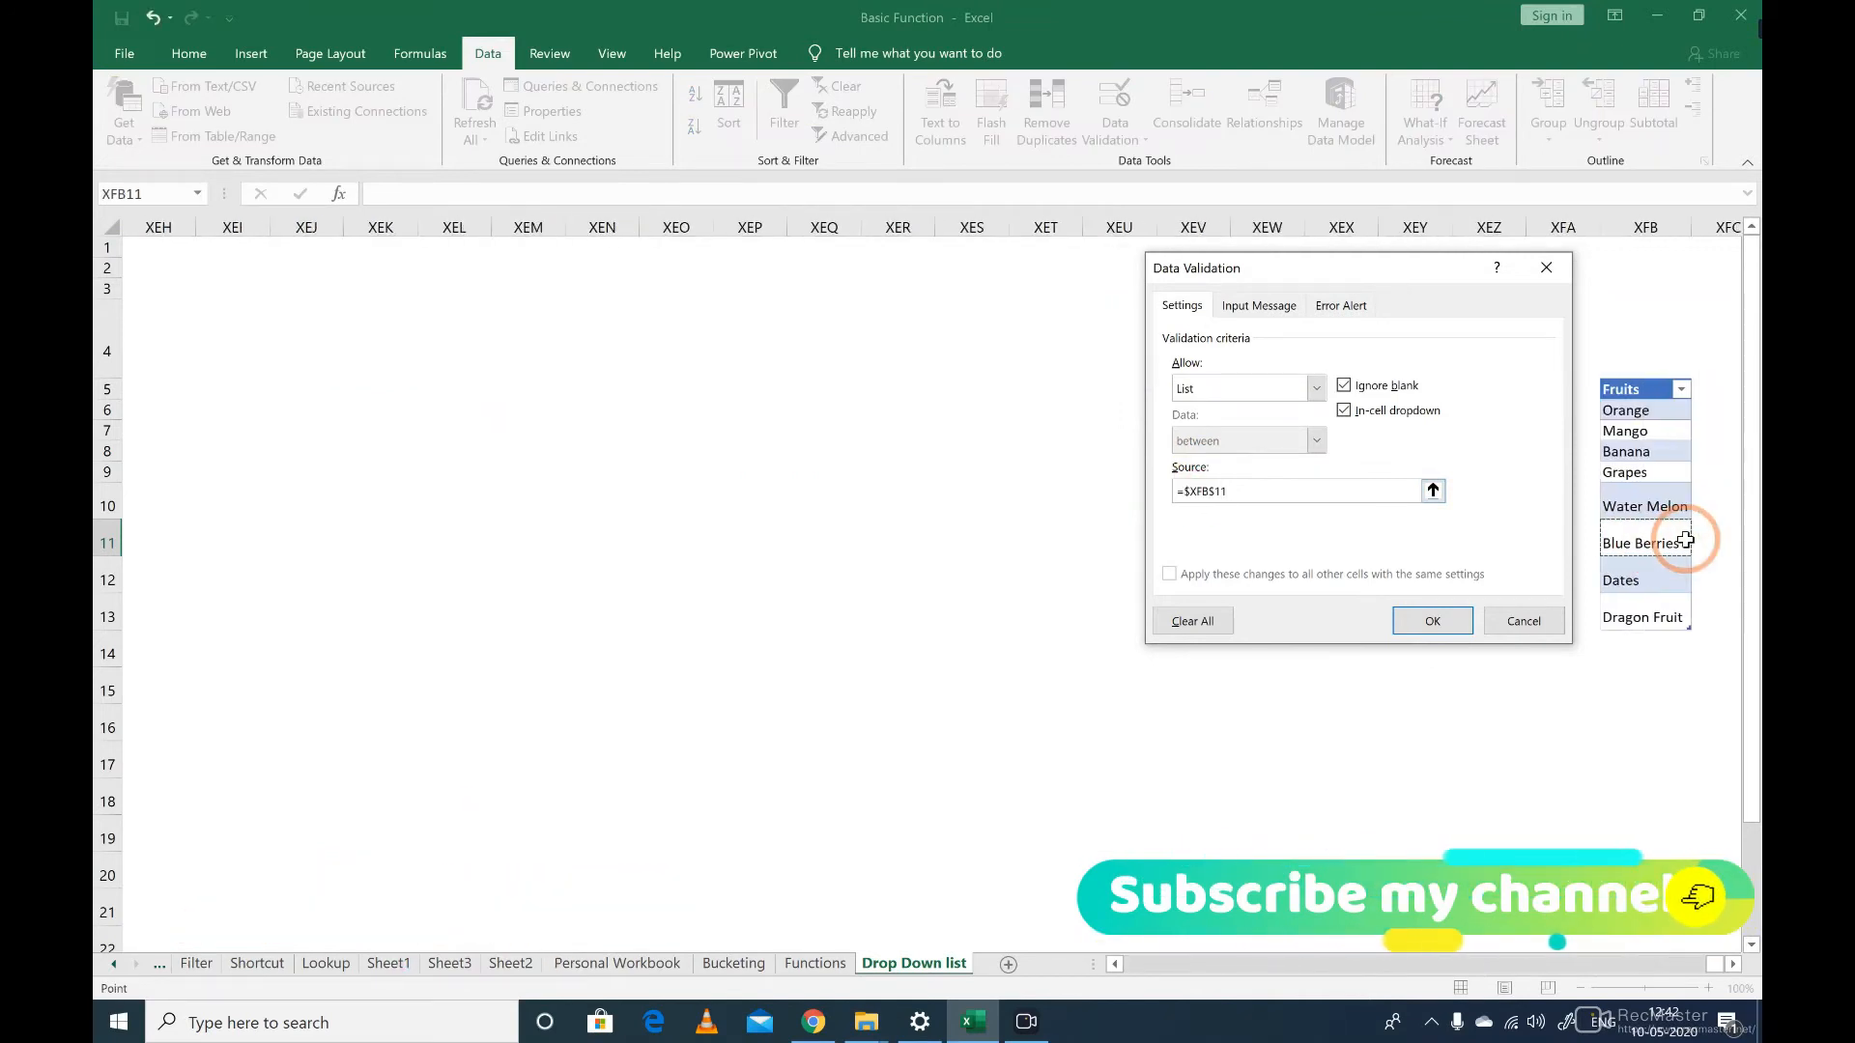
key(Left)
key(Left)
click(1339, 279)
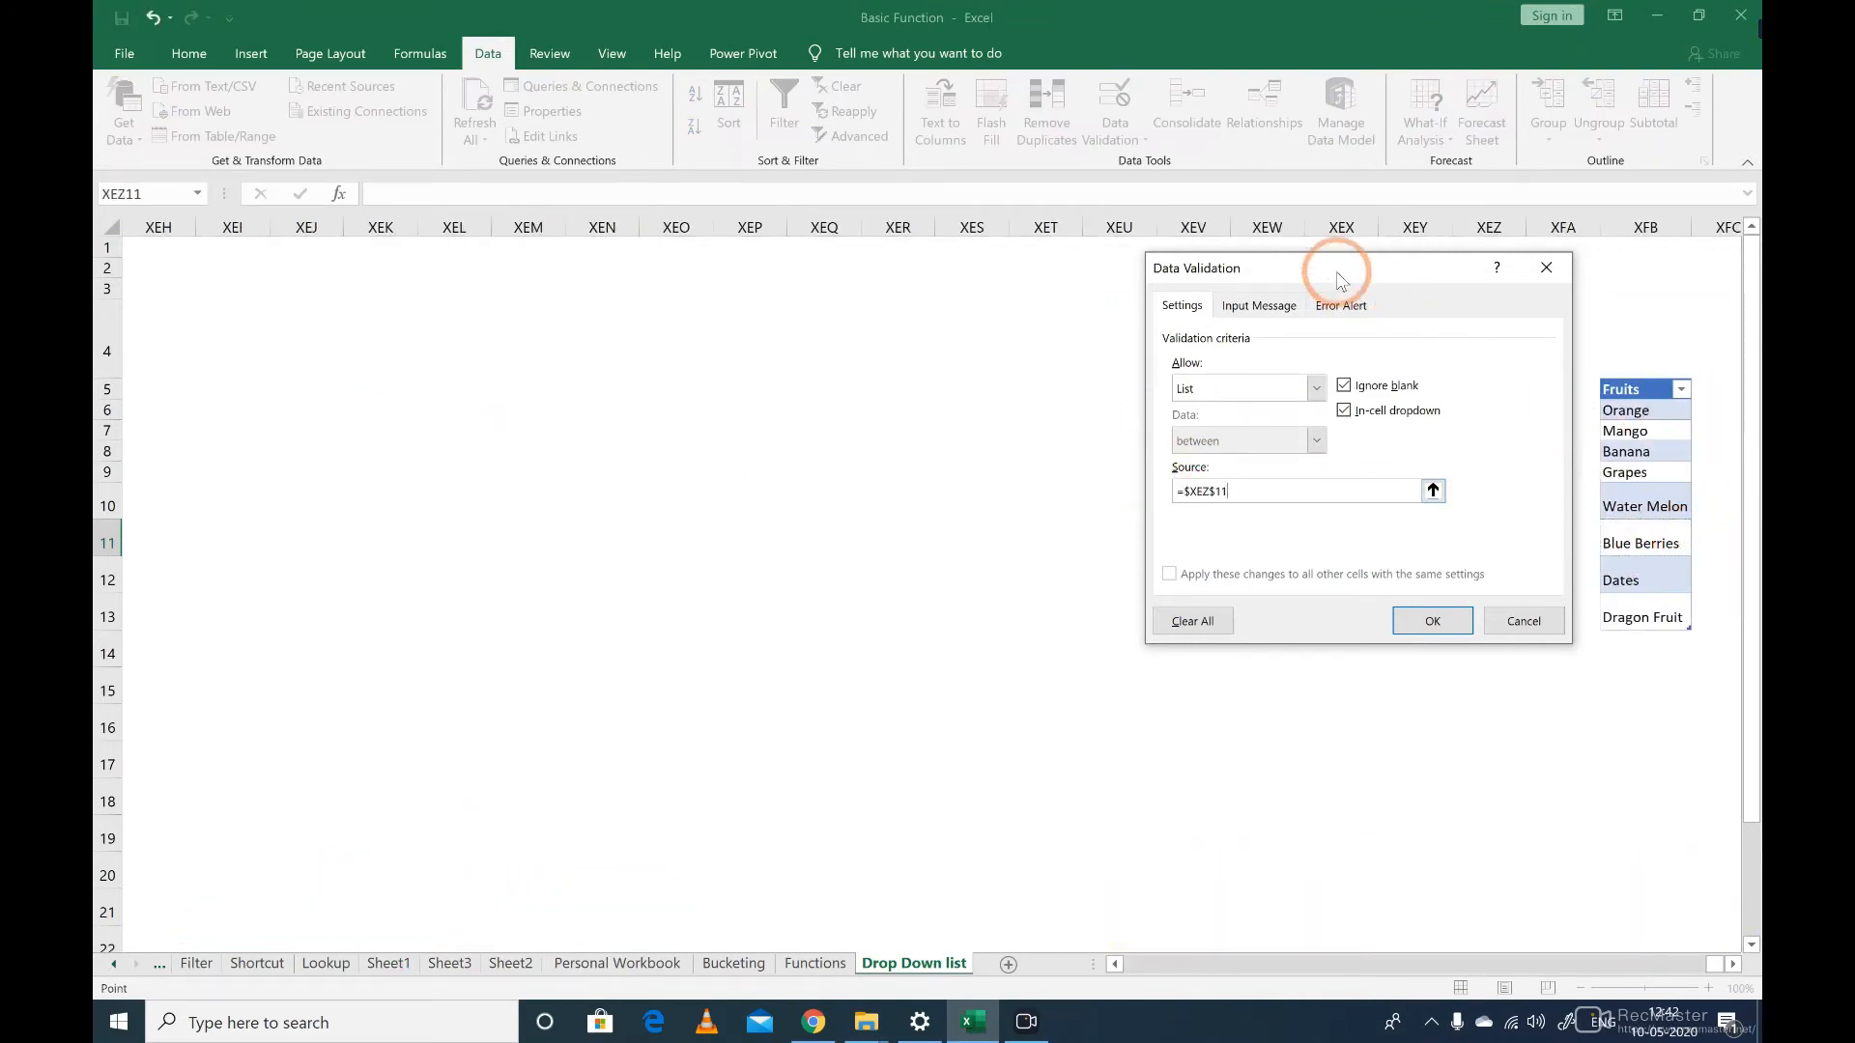
drag(1340, 278, 921, 283)
click(1405, 407)
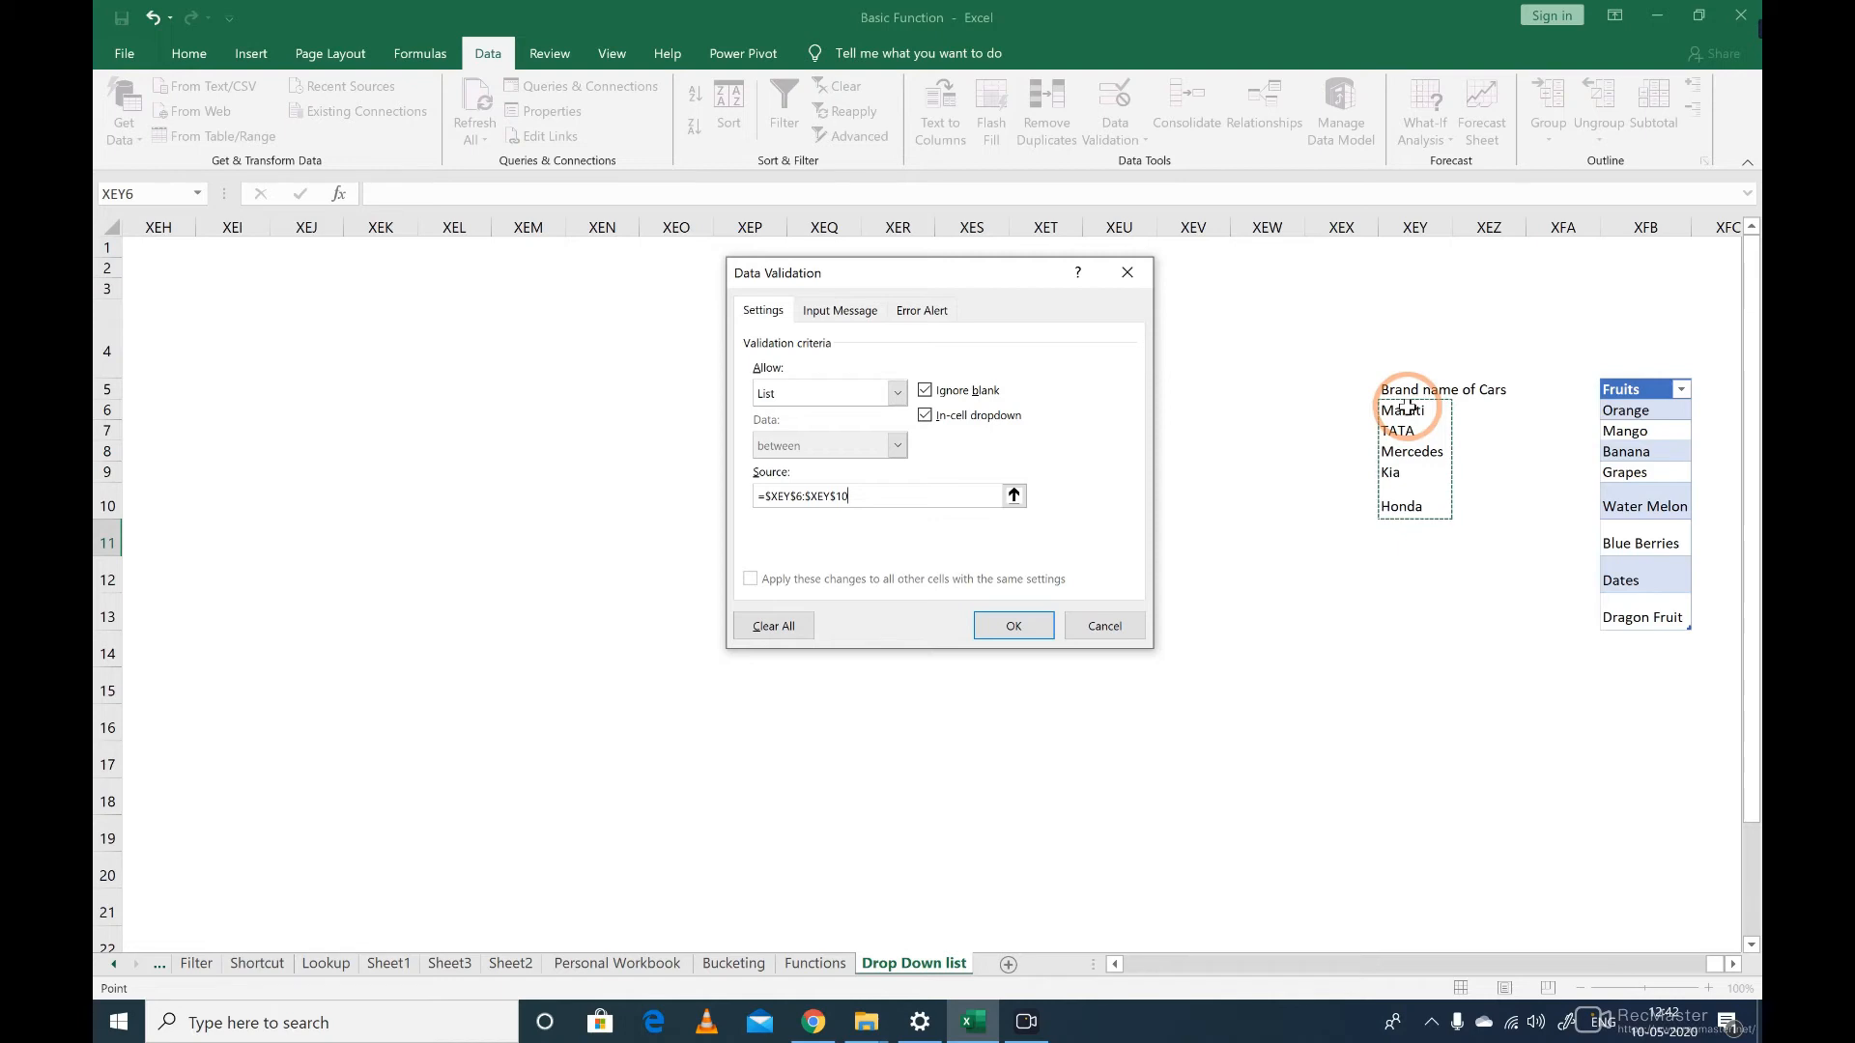
key(Return)
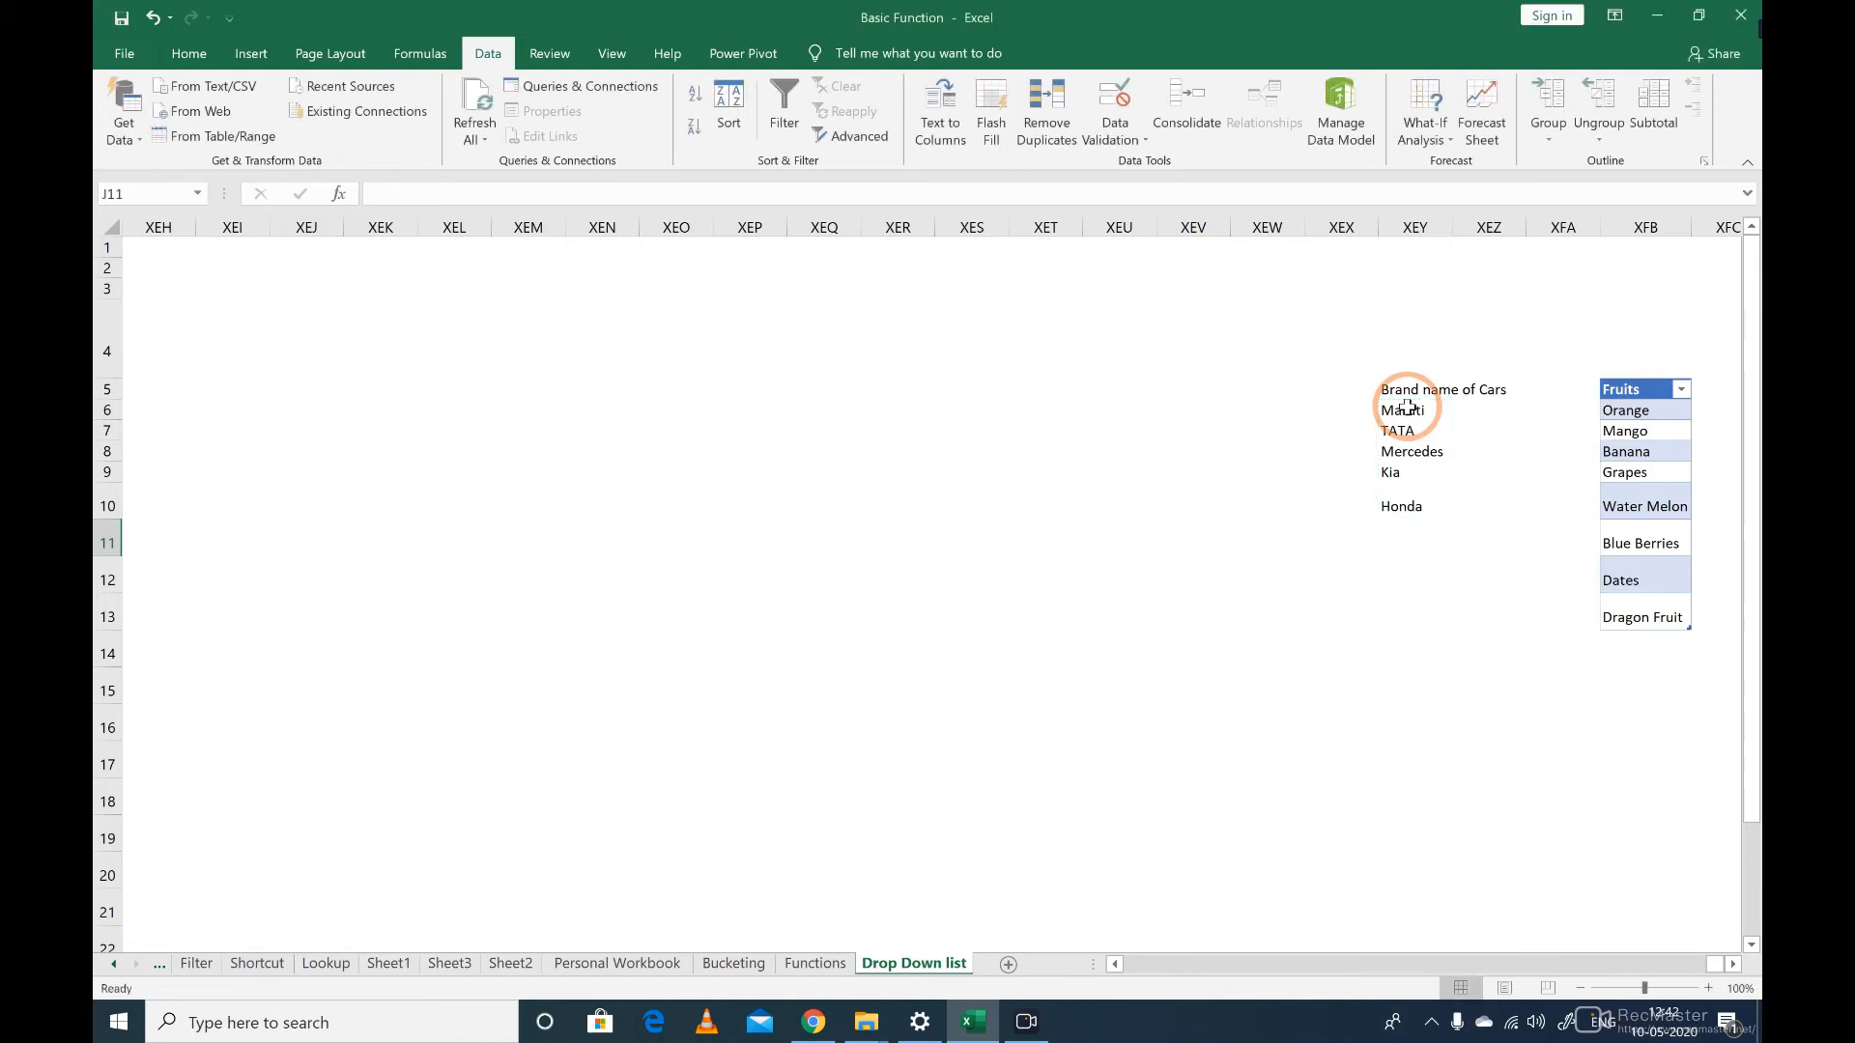
Step: Copy cell J11 with its drop-down list onto the rest of the car brand column, down to J19
key(Right)
key(Right)
key(Right)
key(Right)
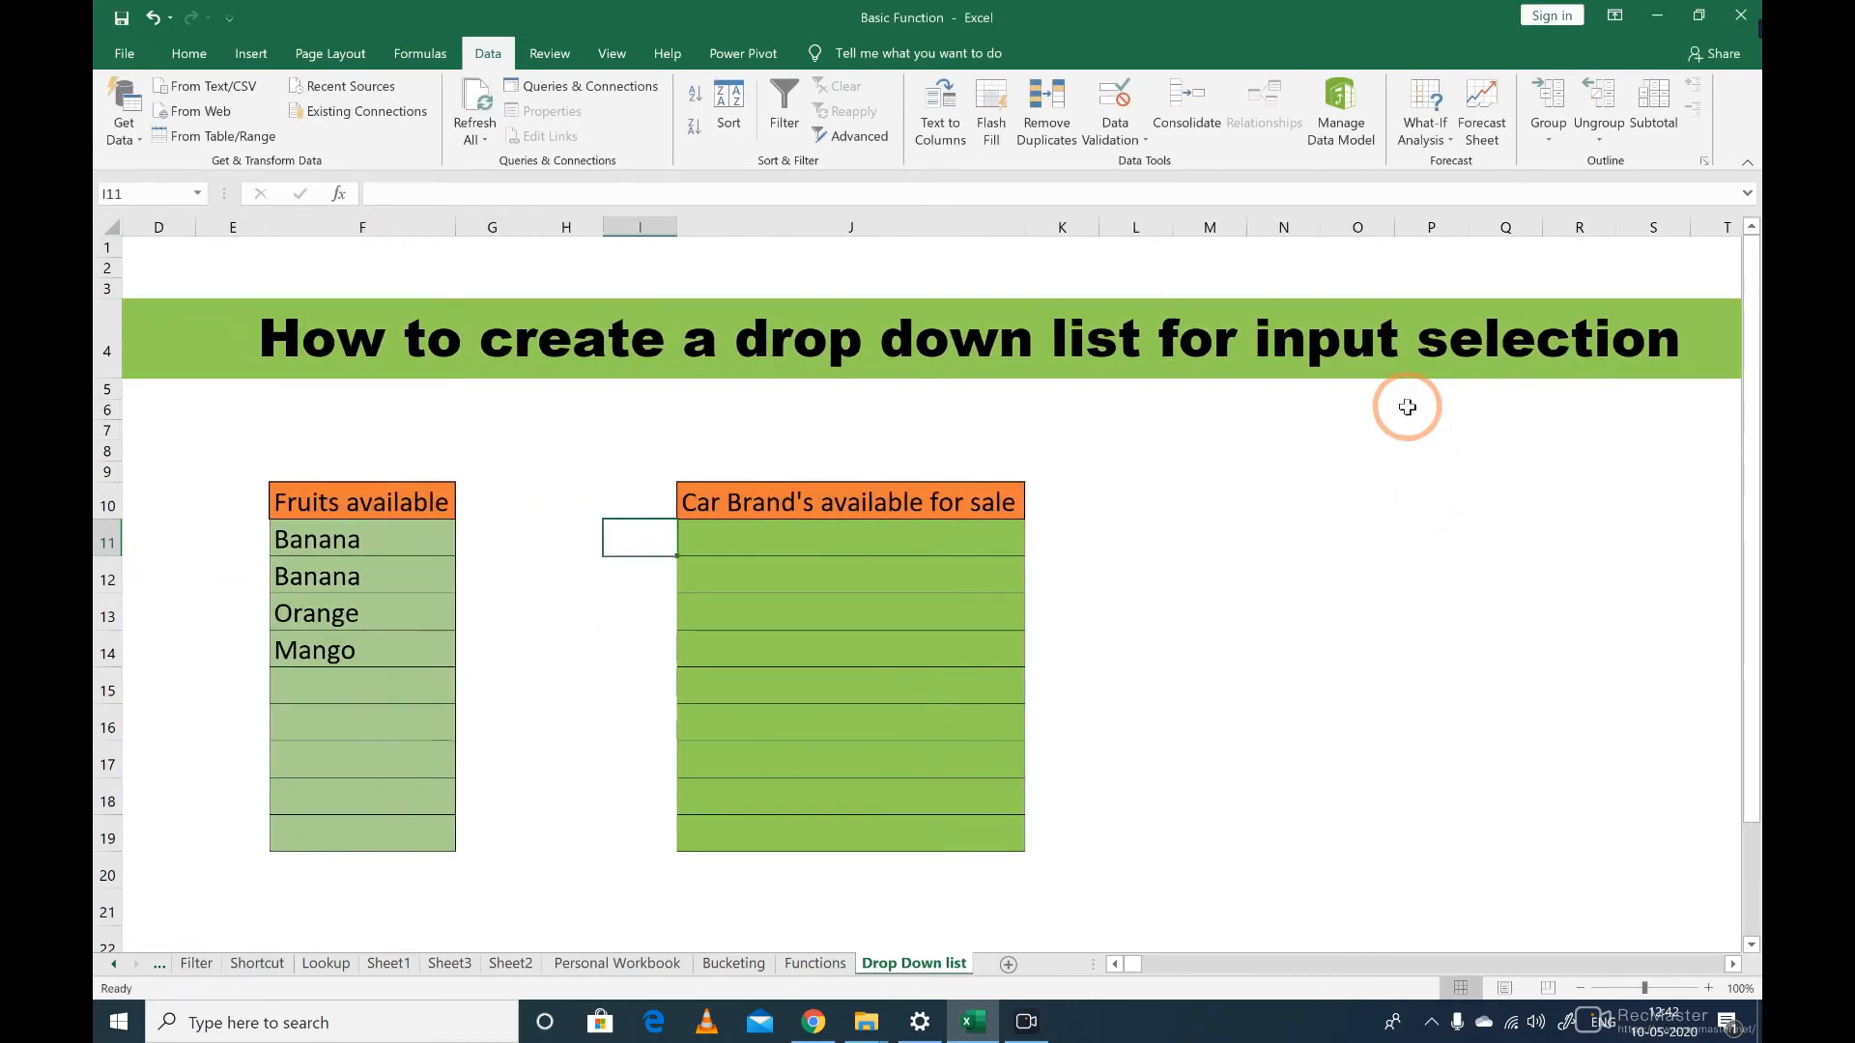
key(Right)
key(ctrl+c)
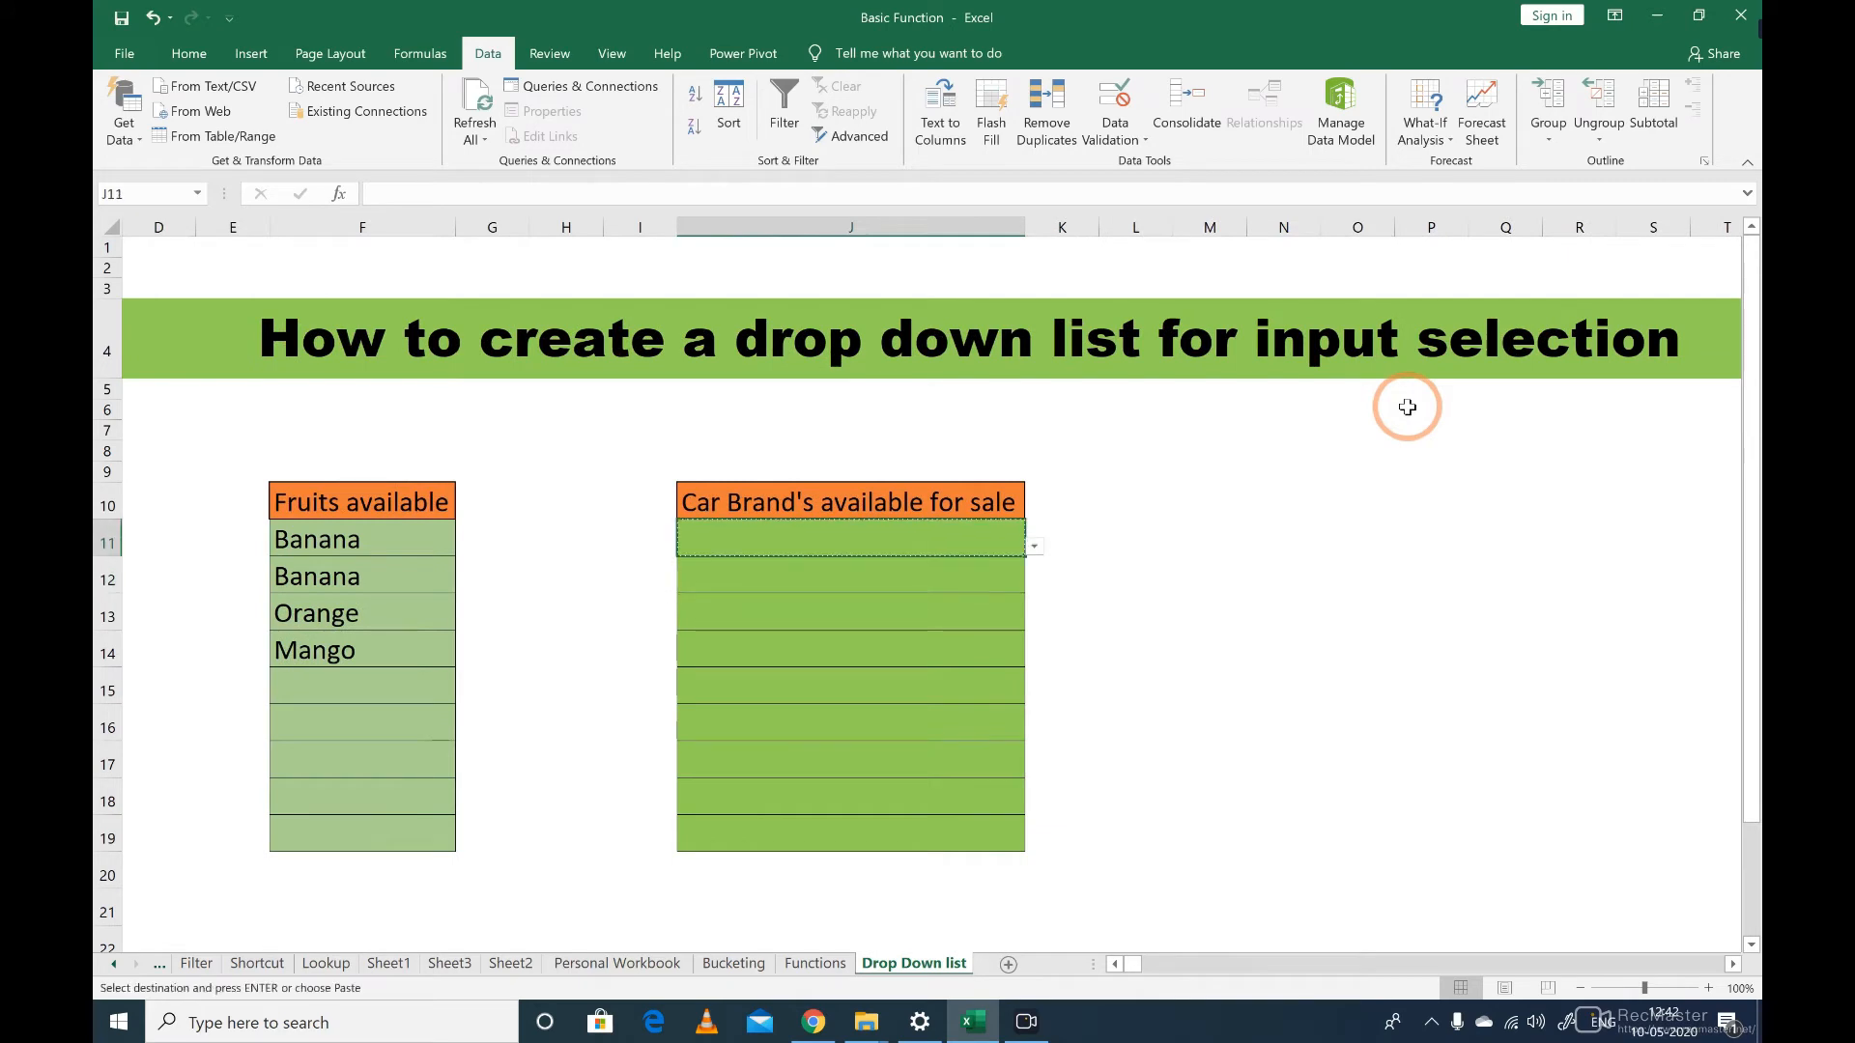
key(shift+Down)
key(shift+Down)
key(shift+Down)
key(shift+Down)
key(shift+Down)
key(shift+Down)
key(shift+Down)
key(shift+Down)
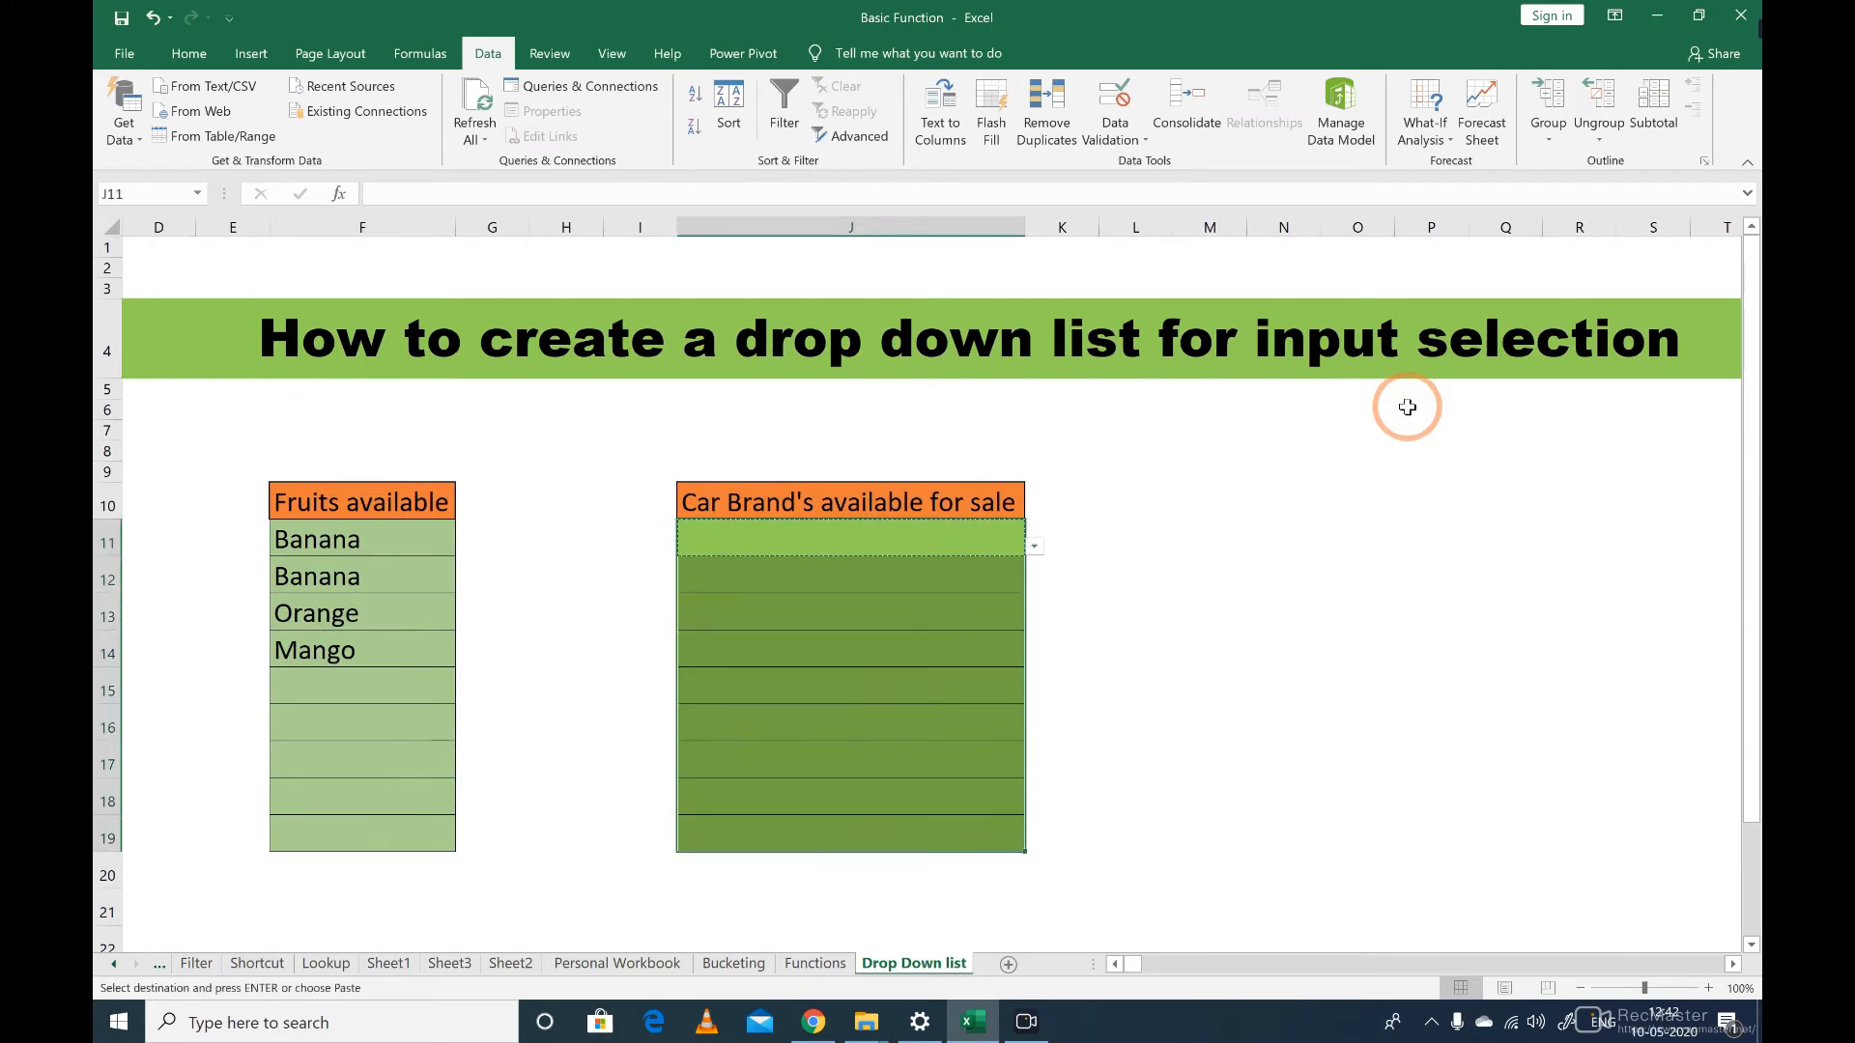
key(Return)
Step: Choose Mercedes from the drop-down list in J11 and Honda from the one in J12
click(1035, 547)
click(830, 599)
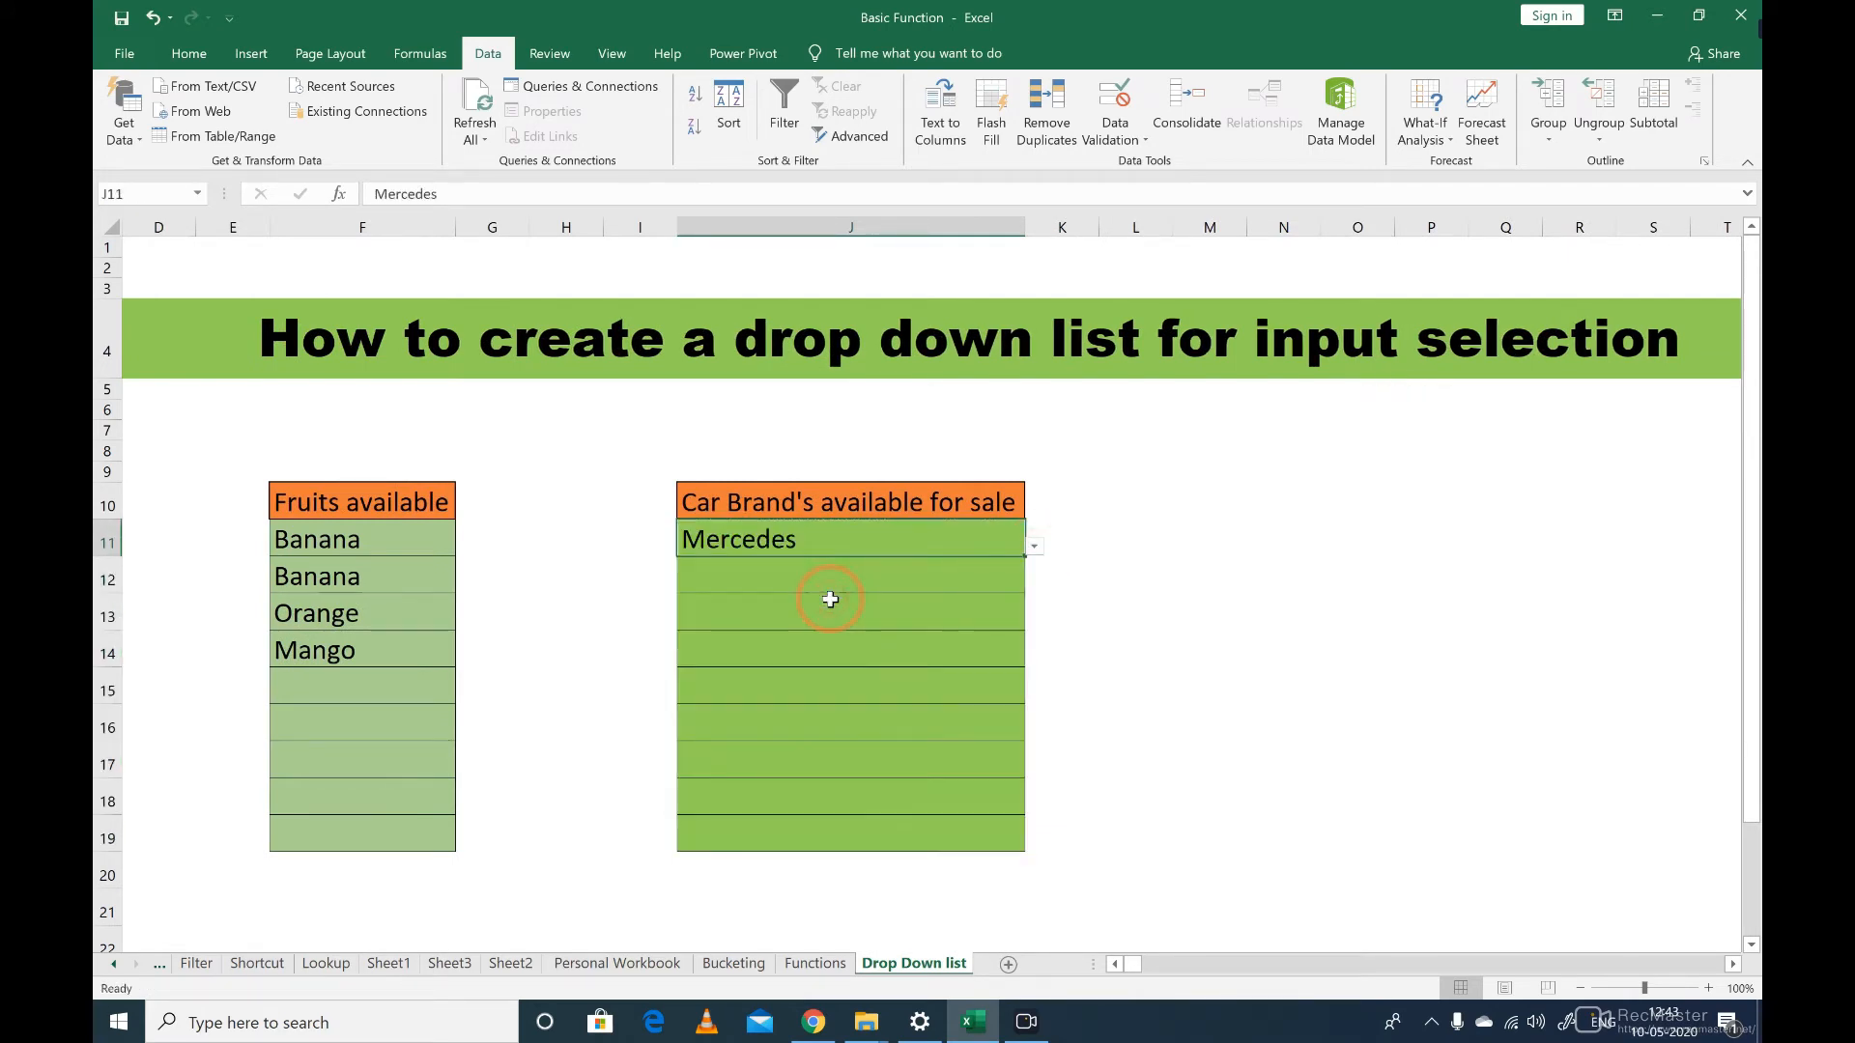
click(1003, 582)
click(1031, 585)
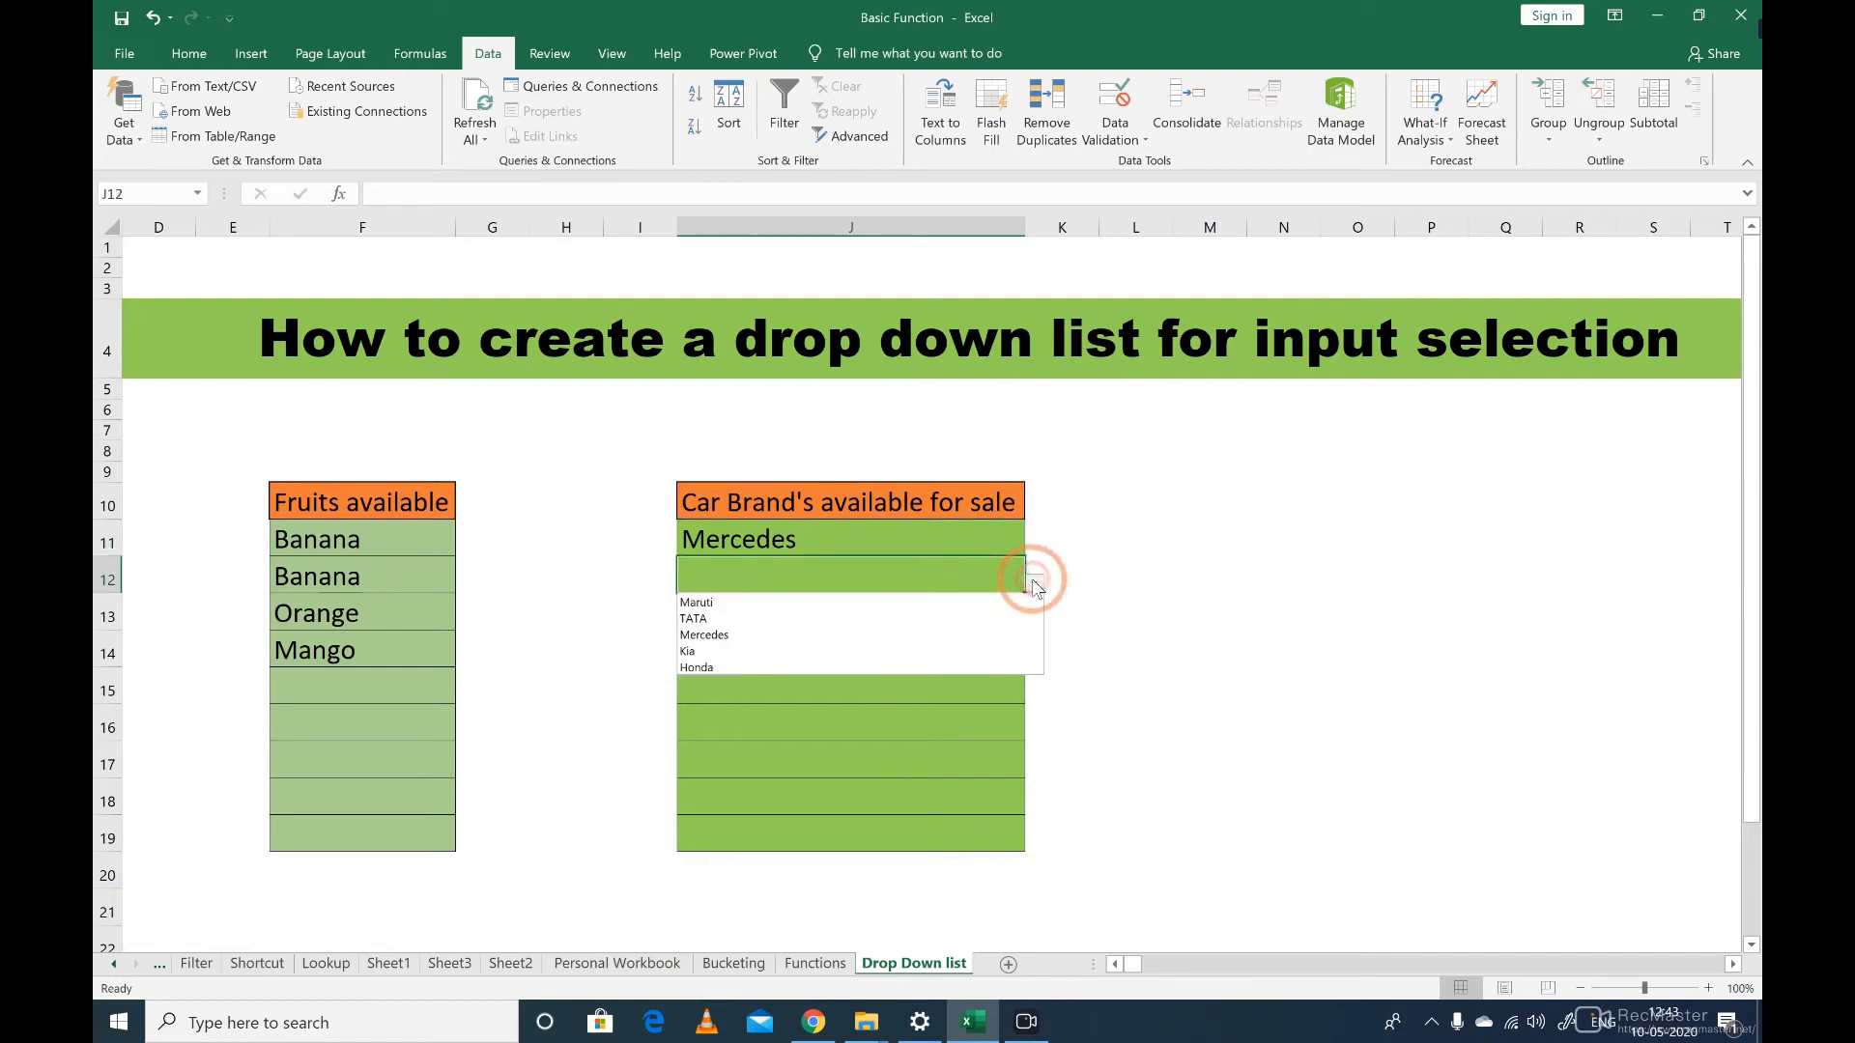
click(768, 663)
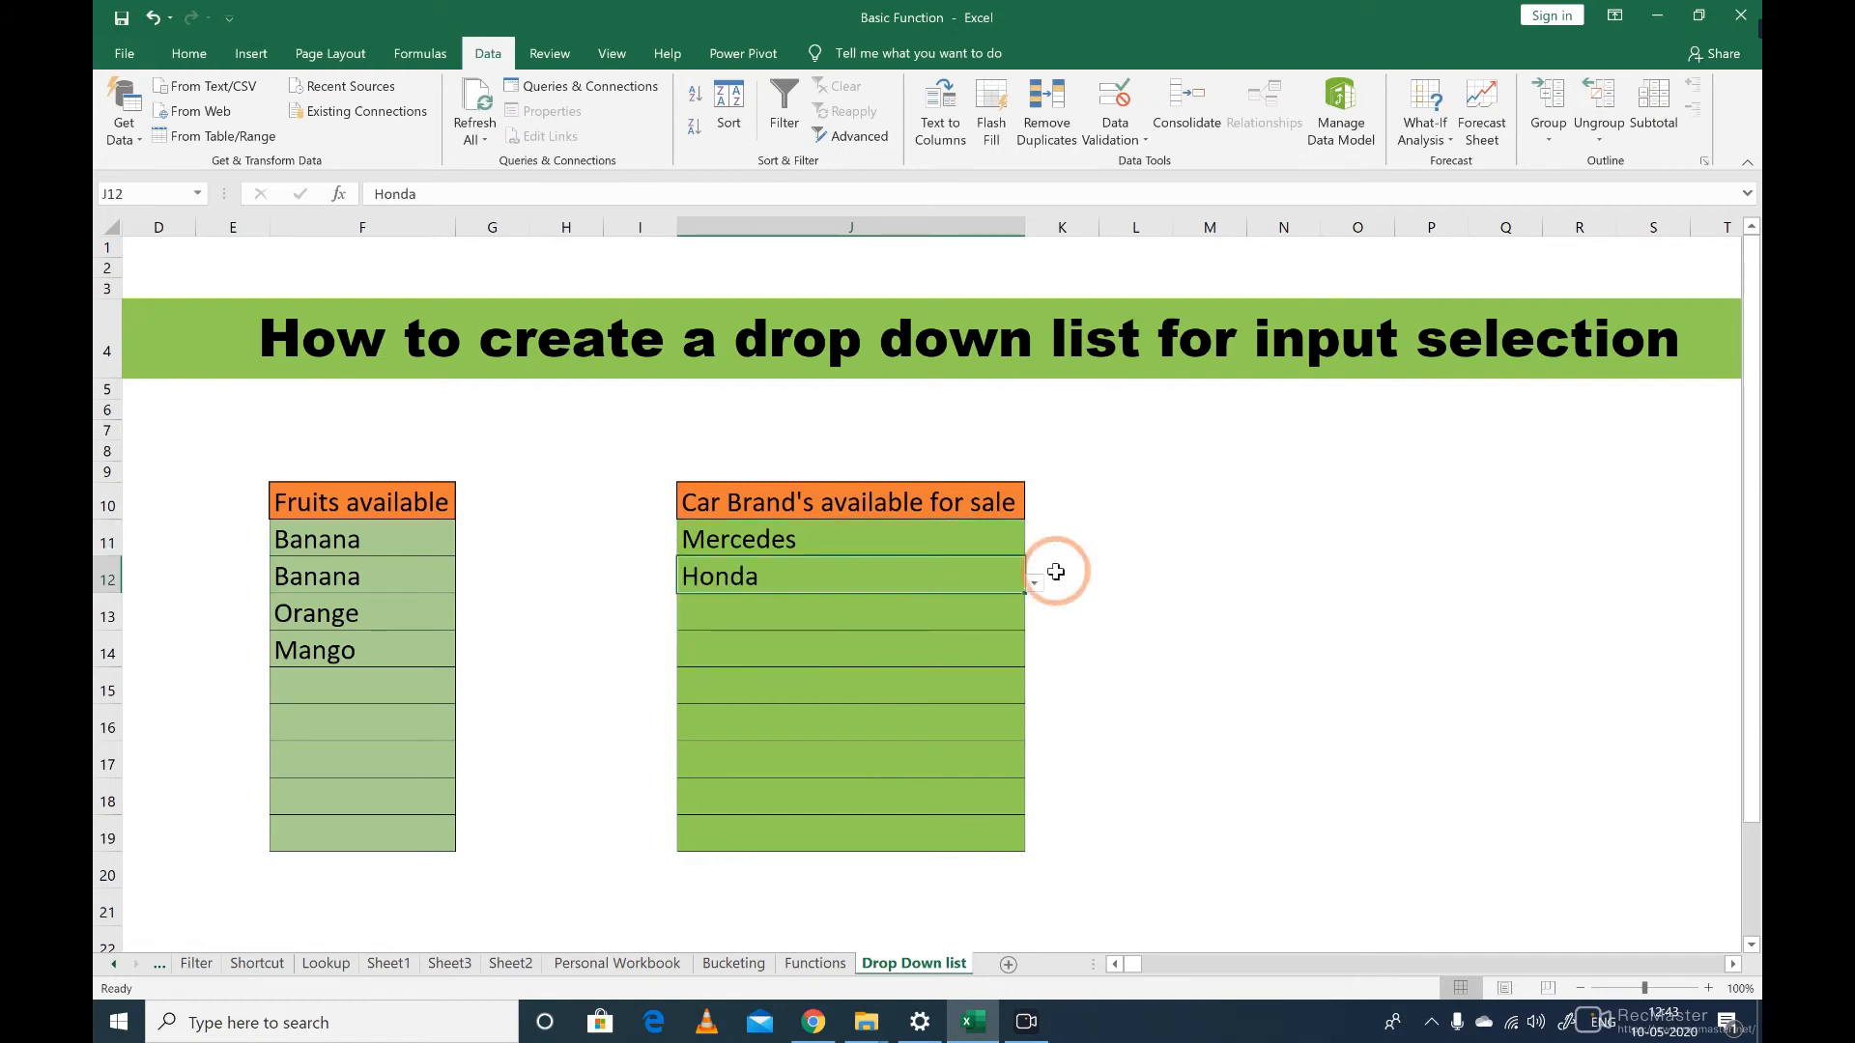
Step: Add the brand "Hyundai" in XEY11, directly below Honda in the source list of car brands
key(Up)
key(Right)
key(Right)
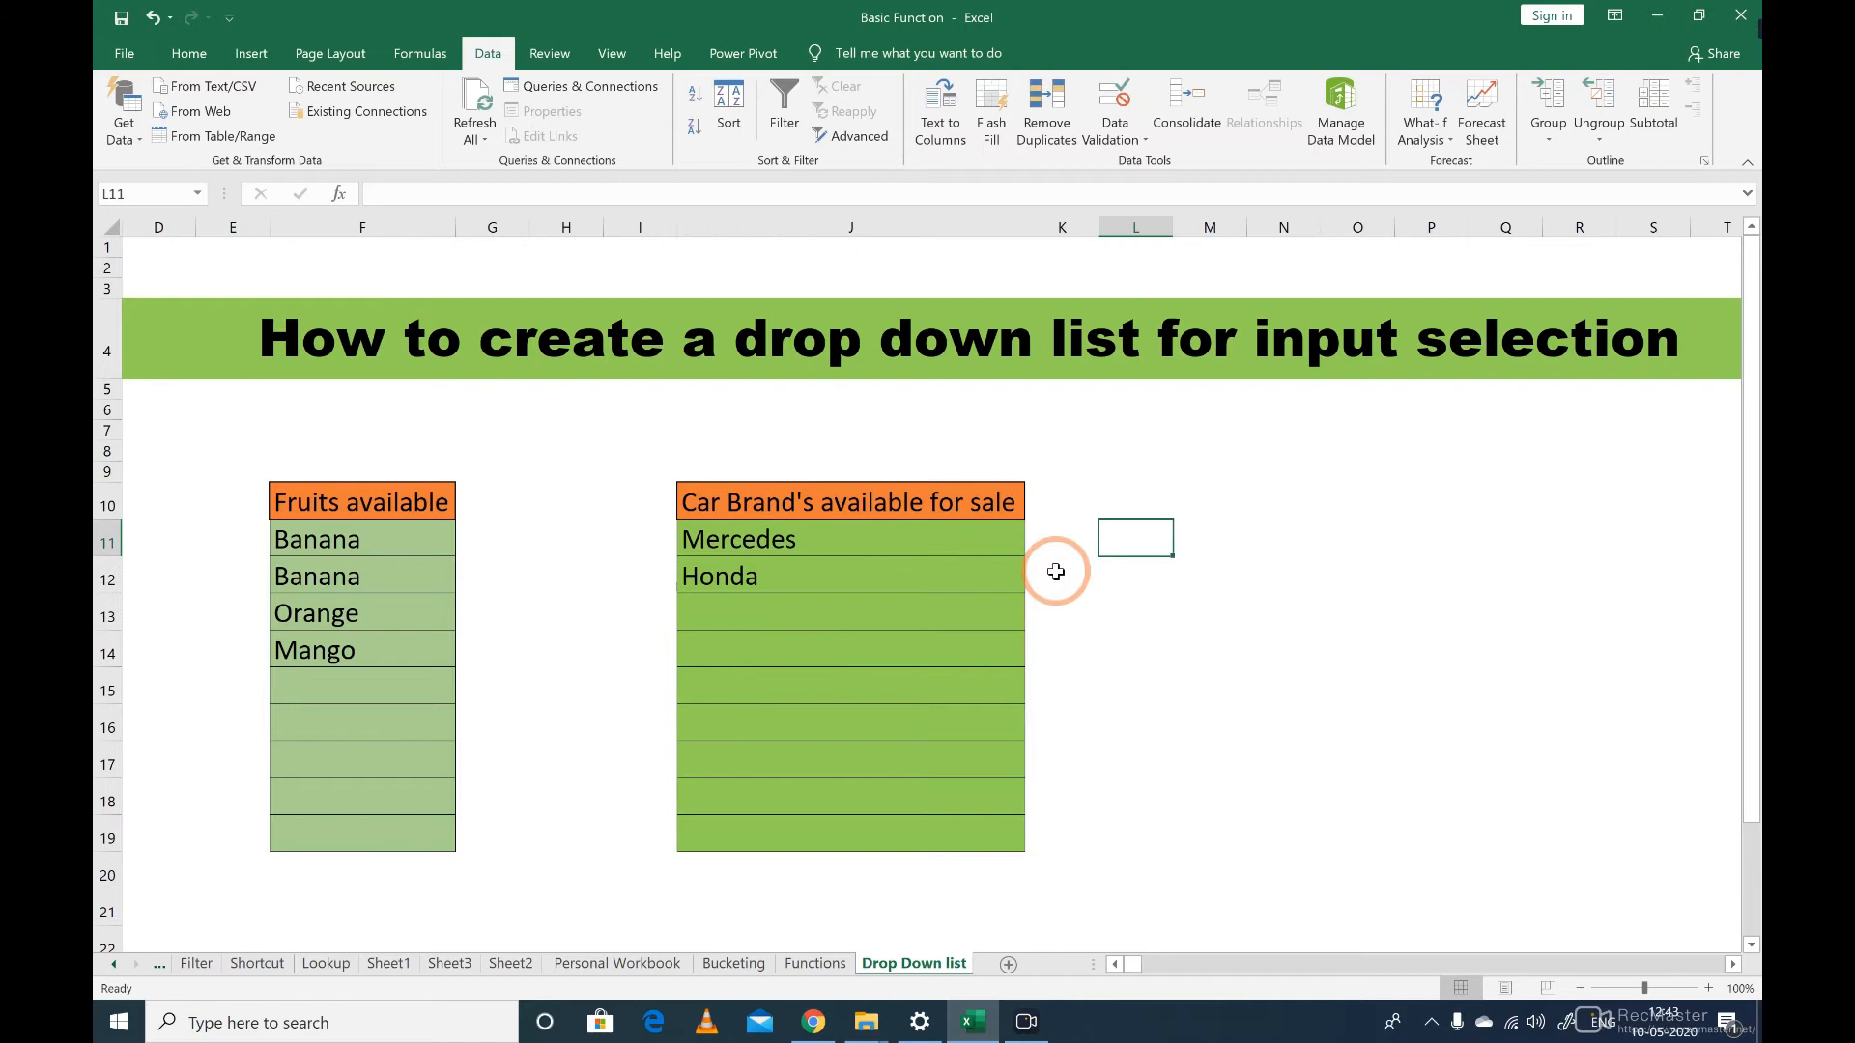
key(ctrl+Right)
key(Left)
key(Left)
key(Left)
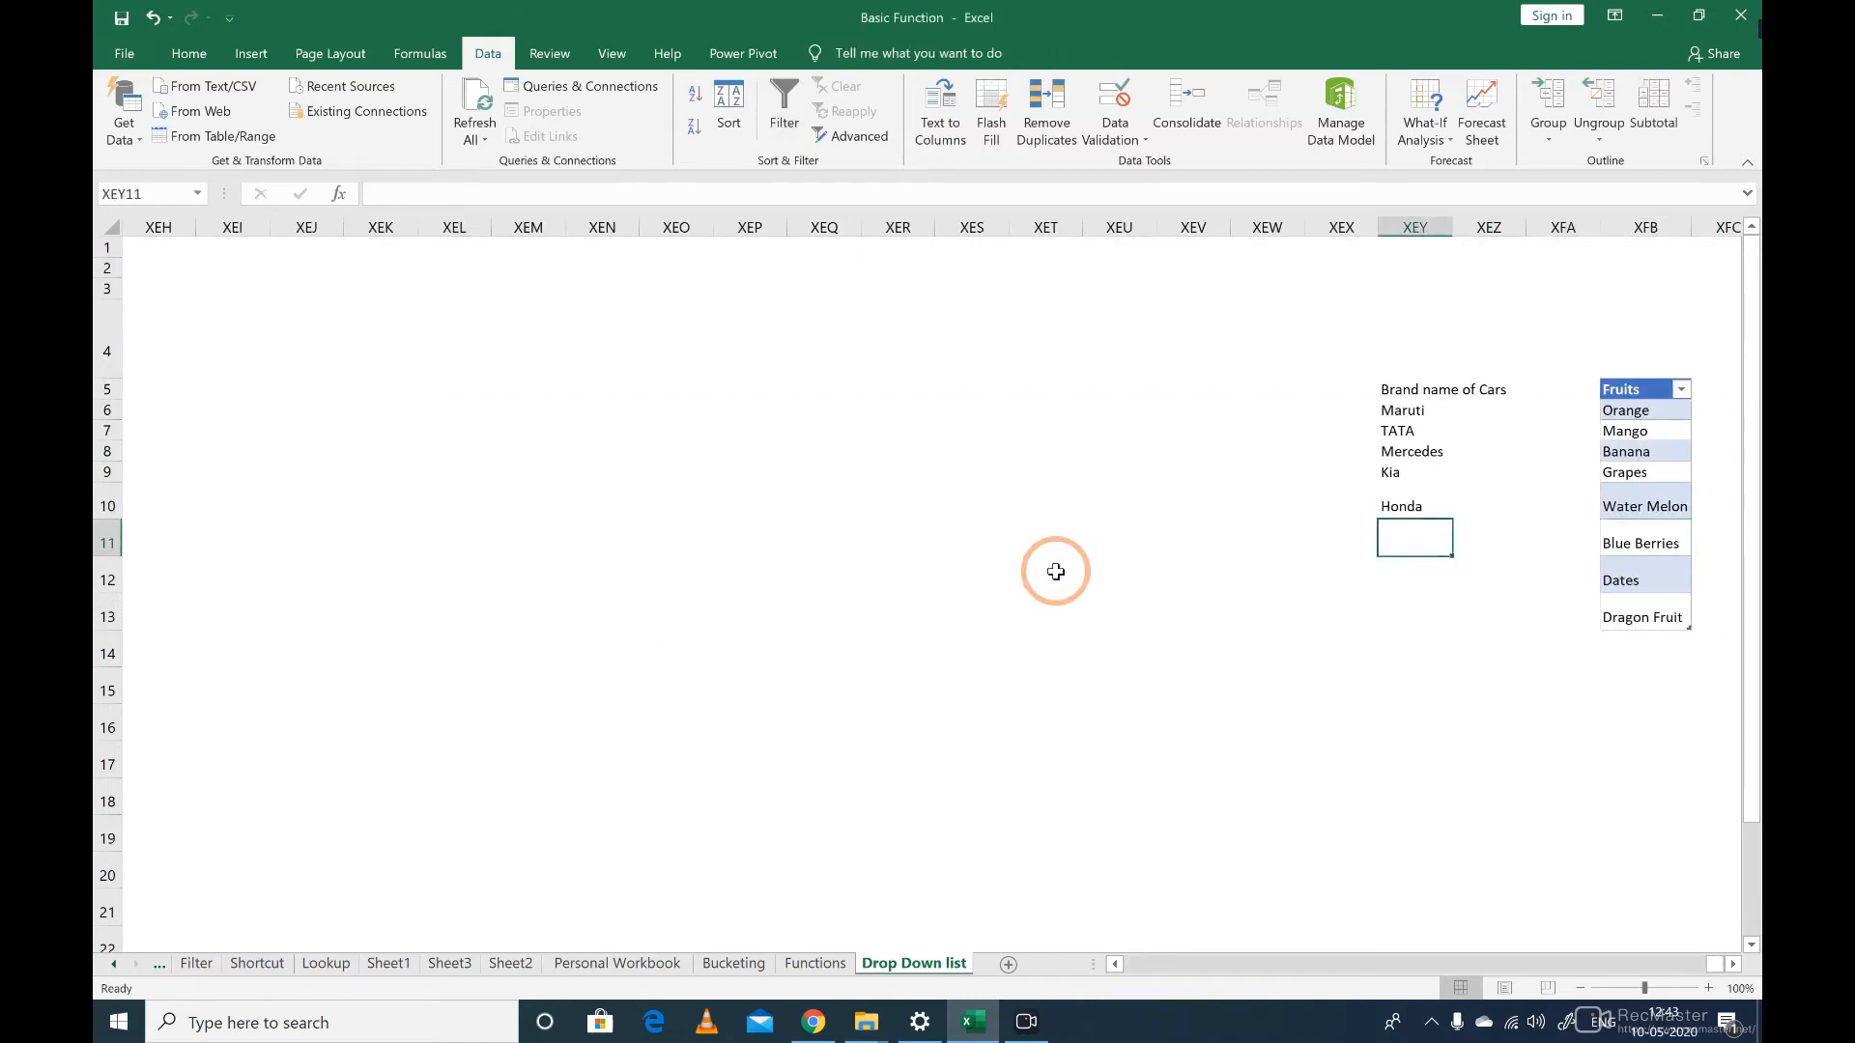
text(h)
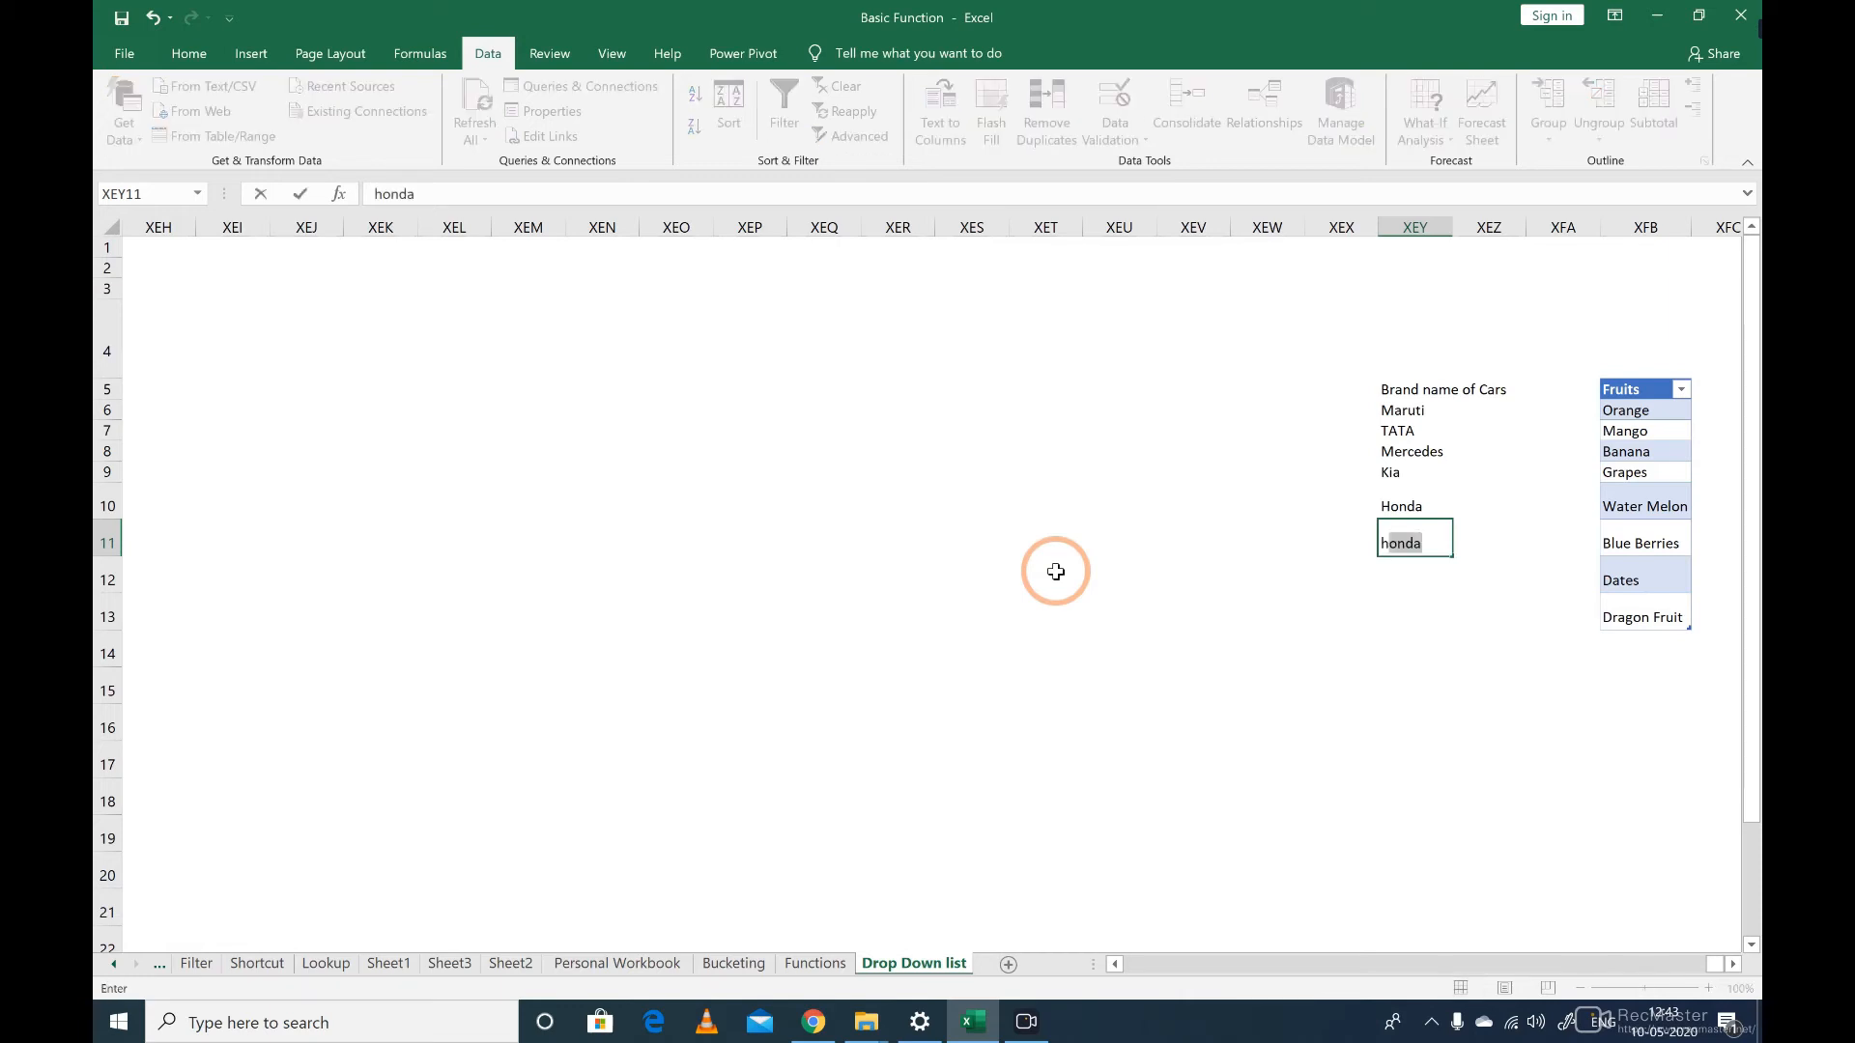
text(YUNDAI)
key(Return)
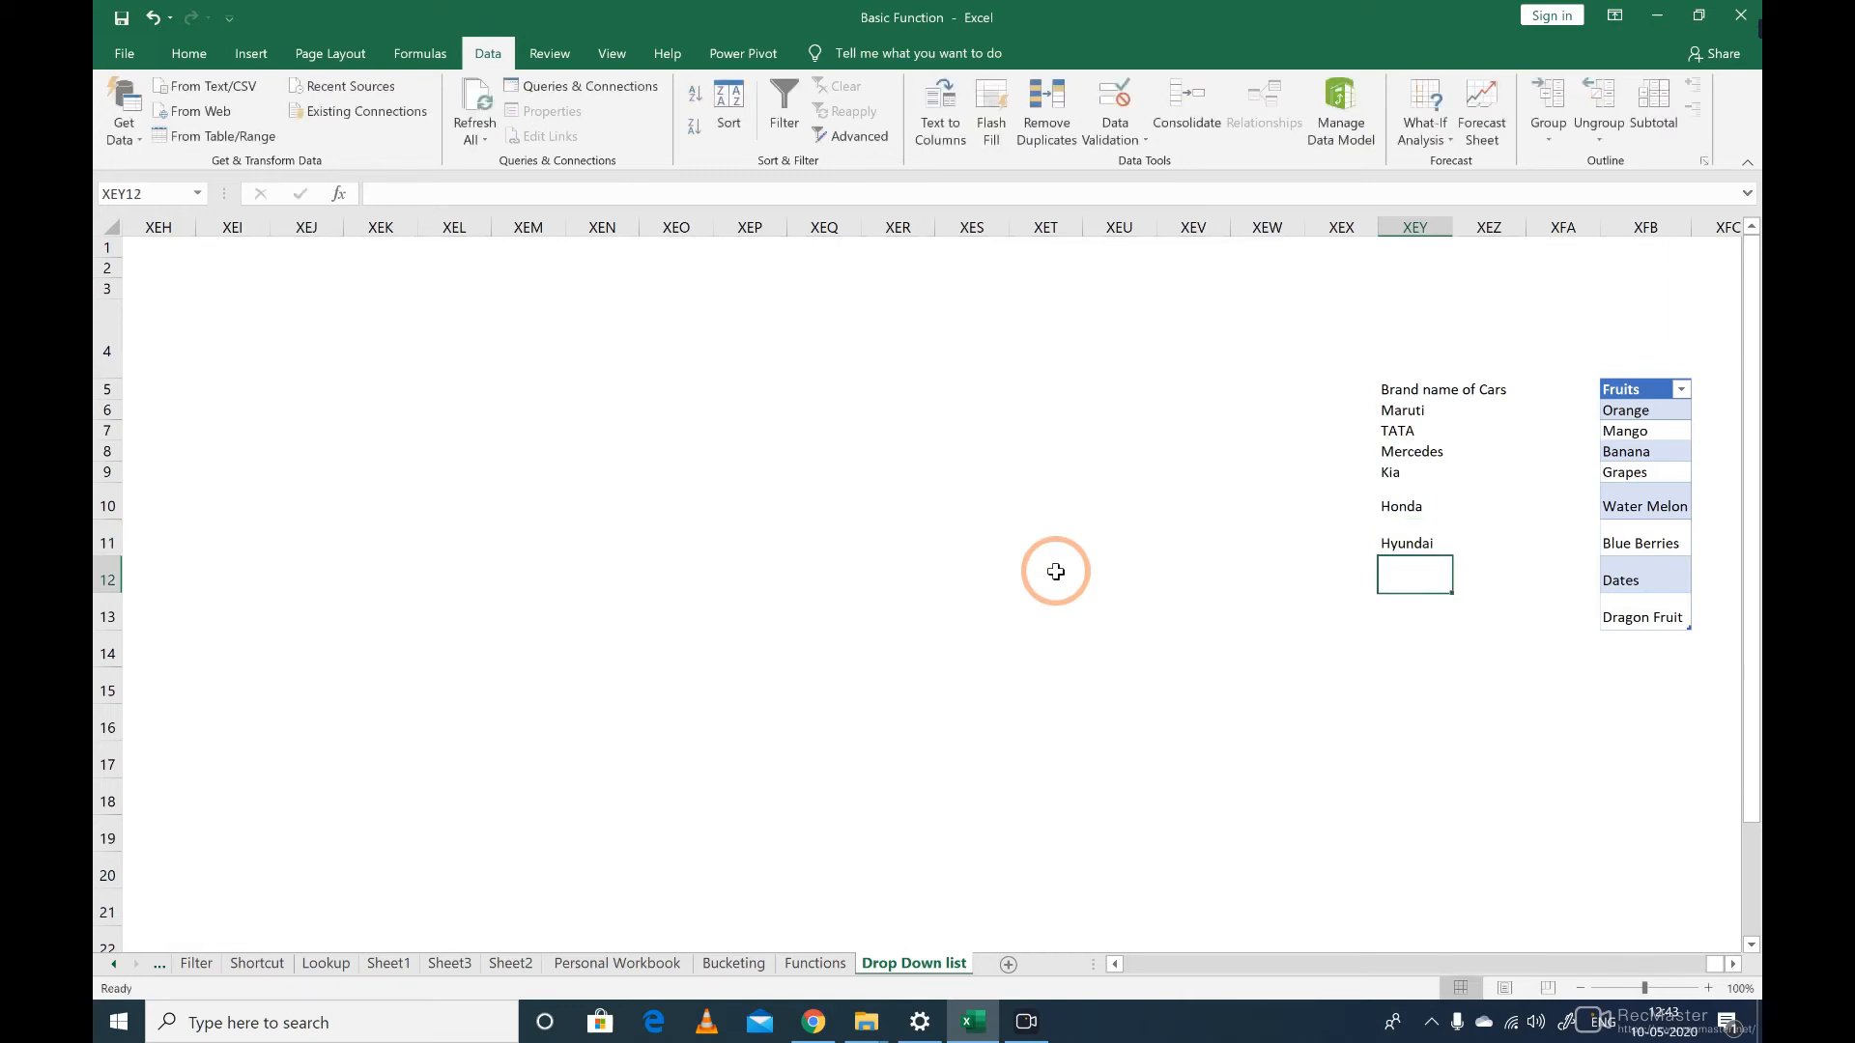
Step: Open the drop-down list in J13 and go through its entries to check whether the added brand is offered
key(Up)
key(ctrl+Left)
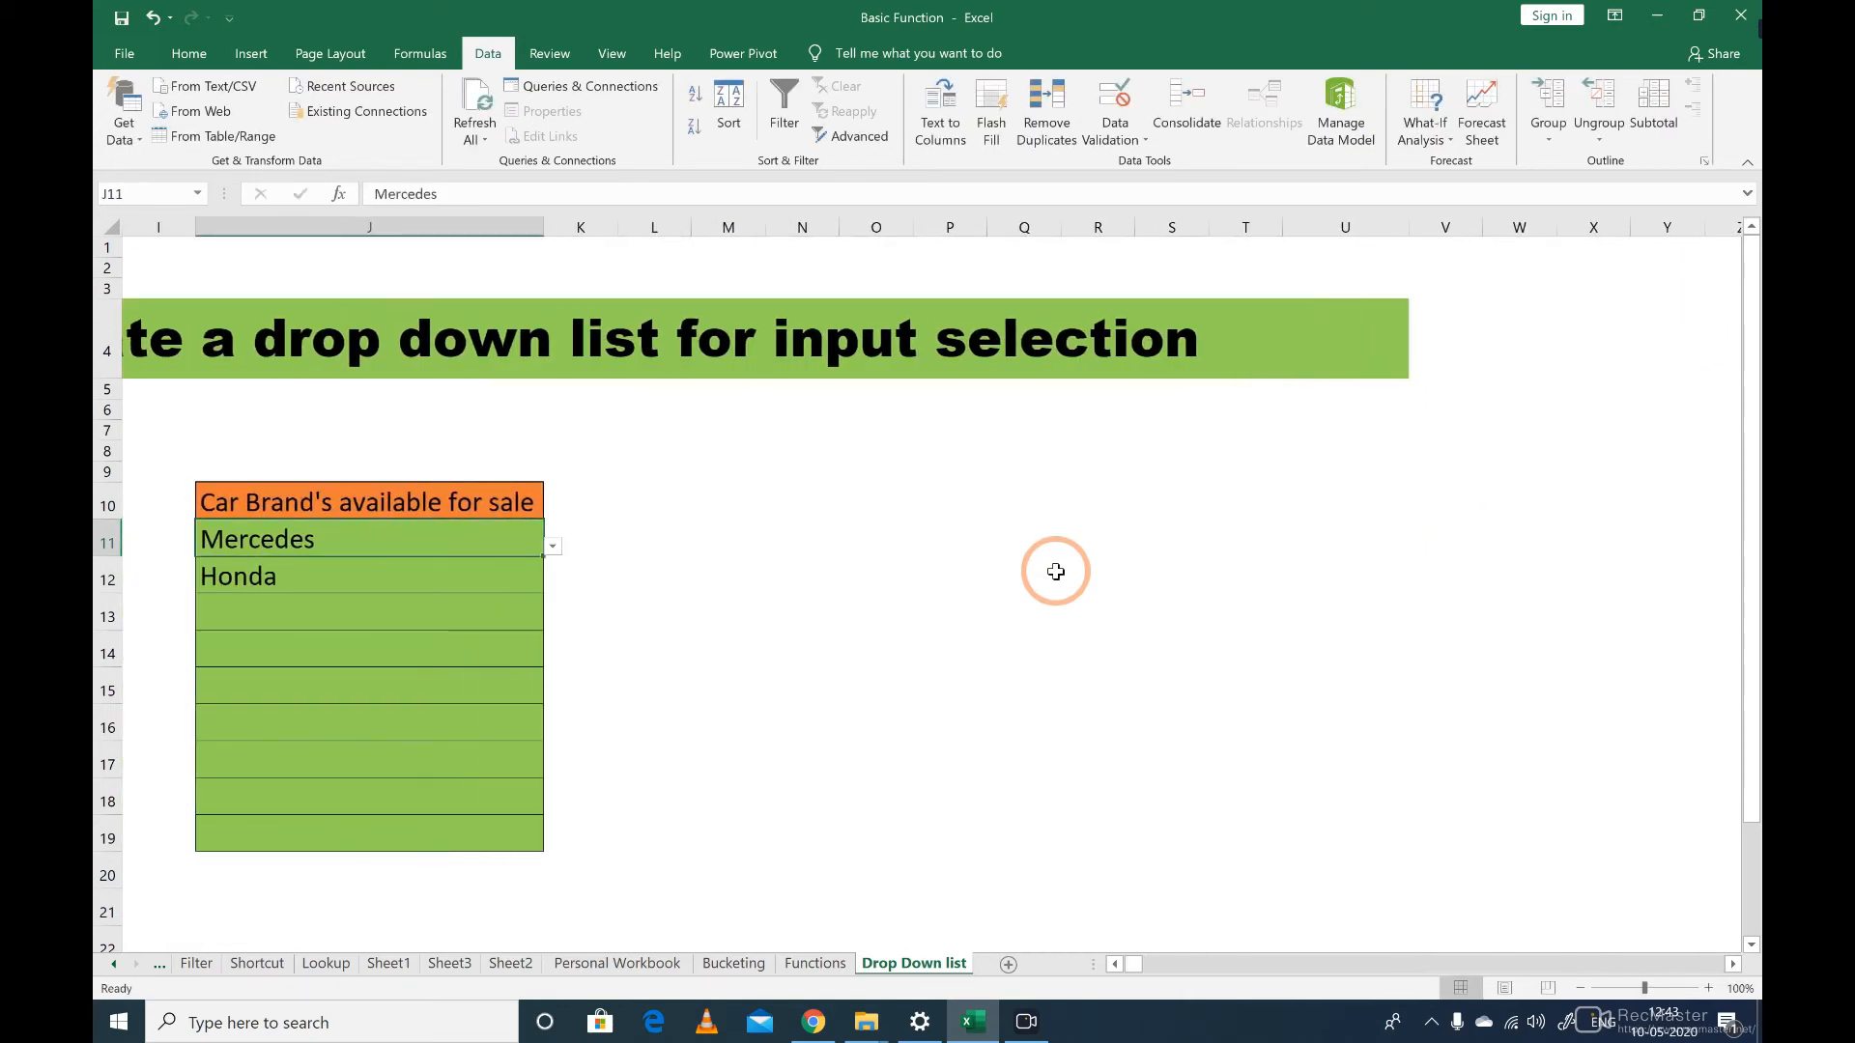
key(Down)
key(Up)
key(Up)
key(Down)
key(Down)
key(Down)
key(alt+Down)
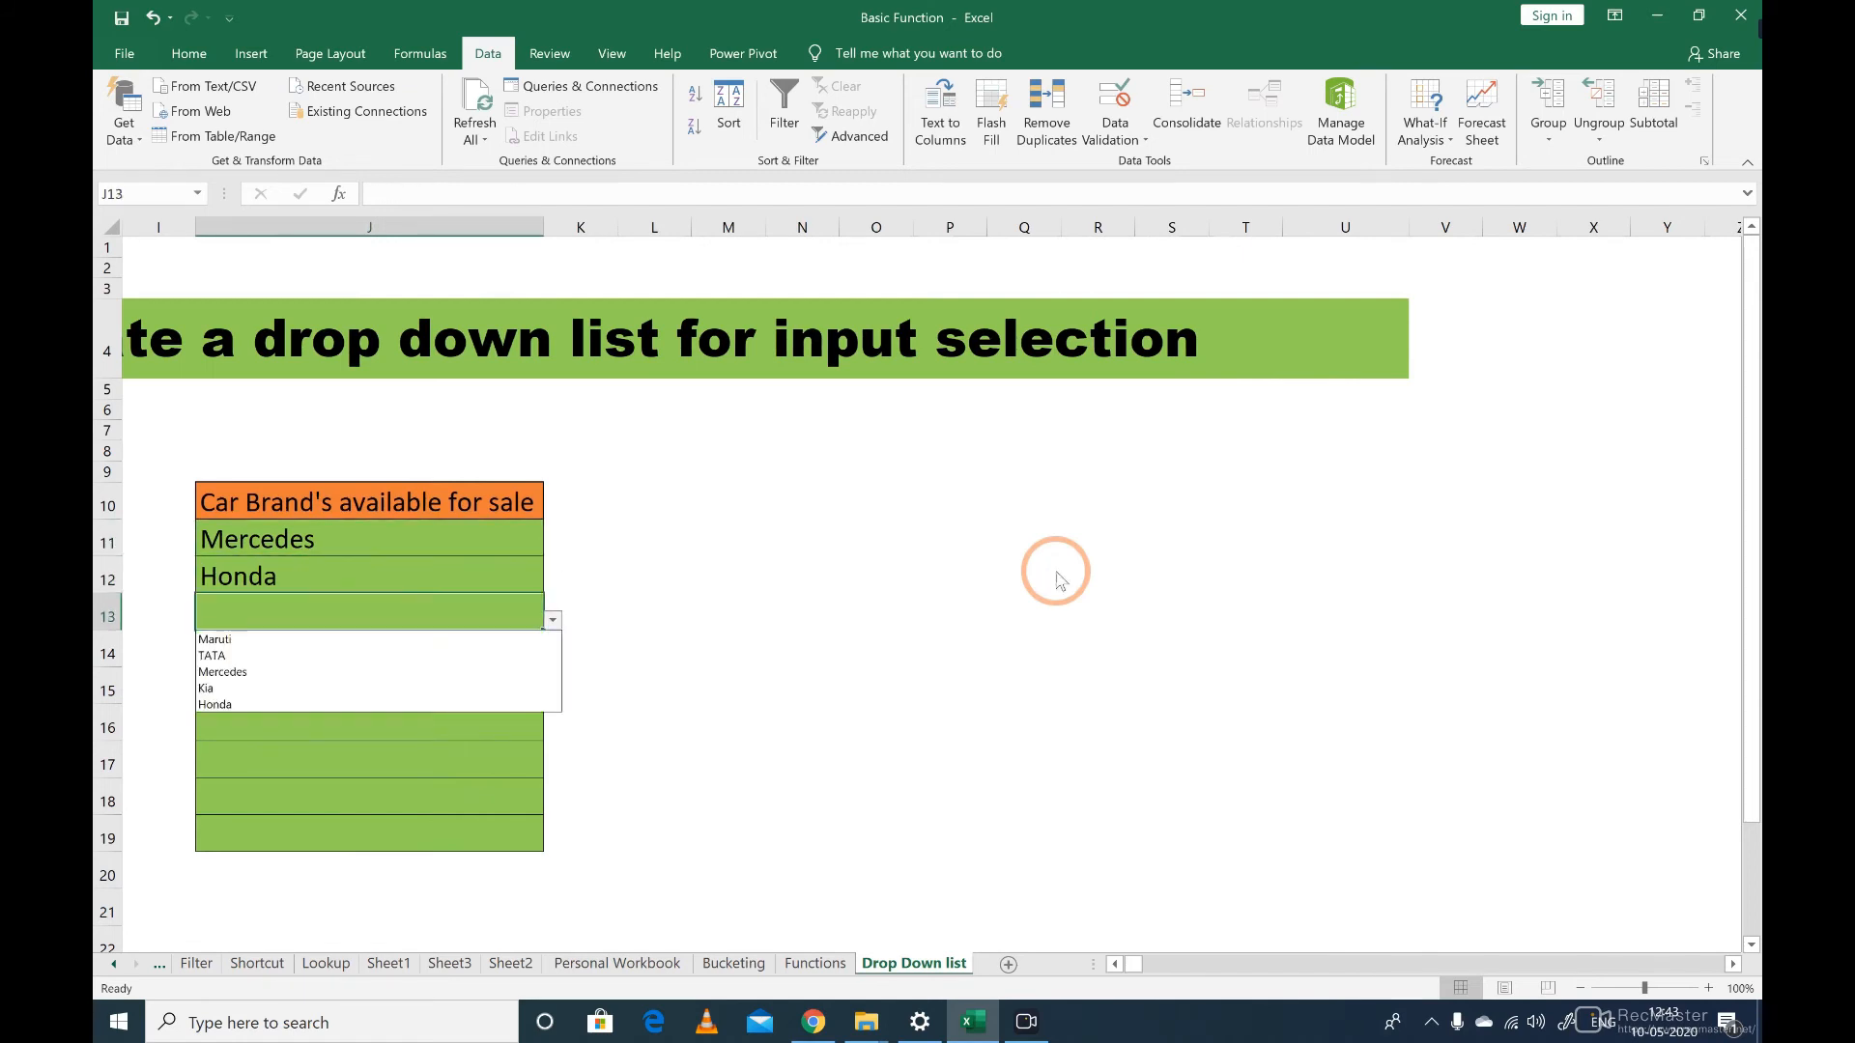
key(Down)
key(Down)
key(Down)
key(Down)
key(Down)
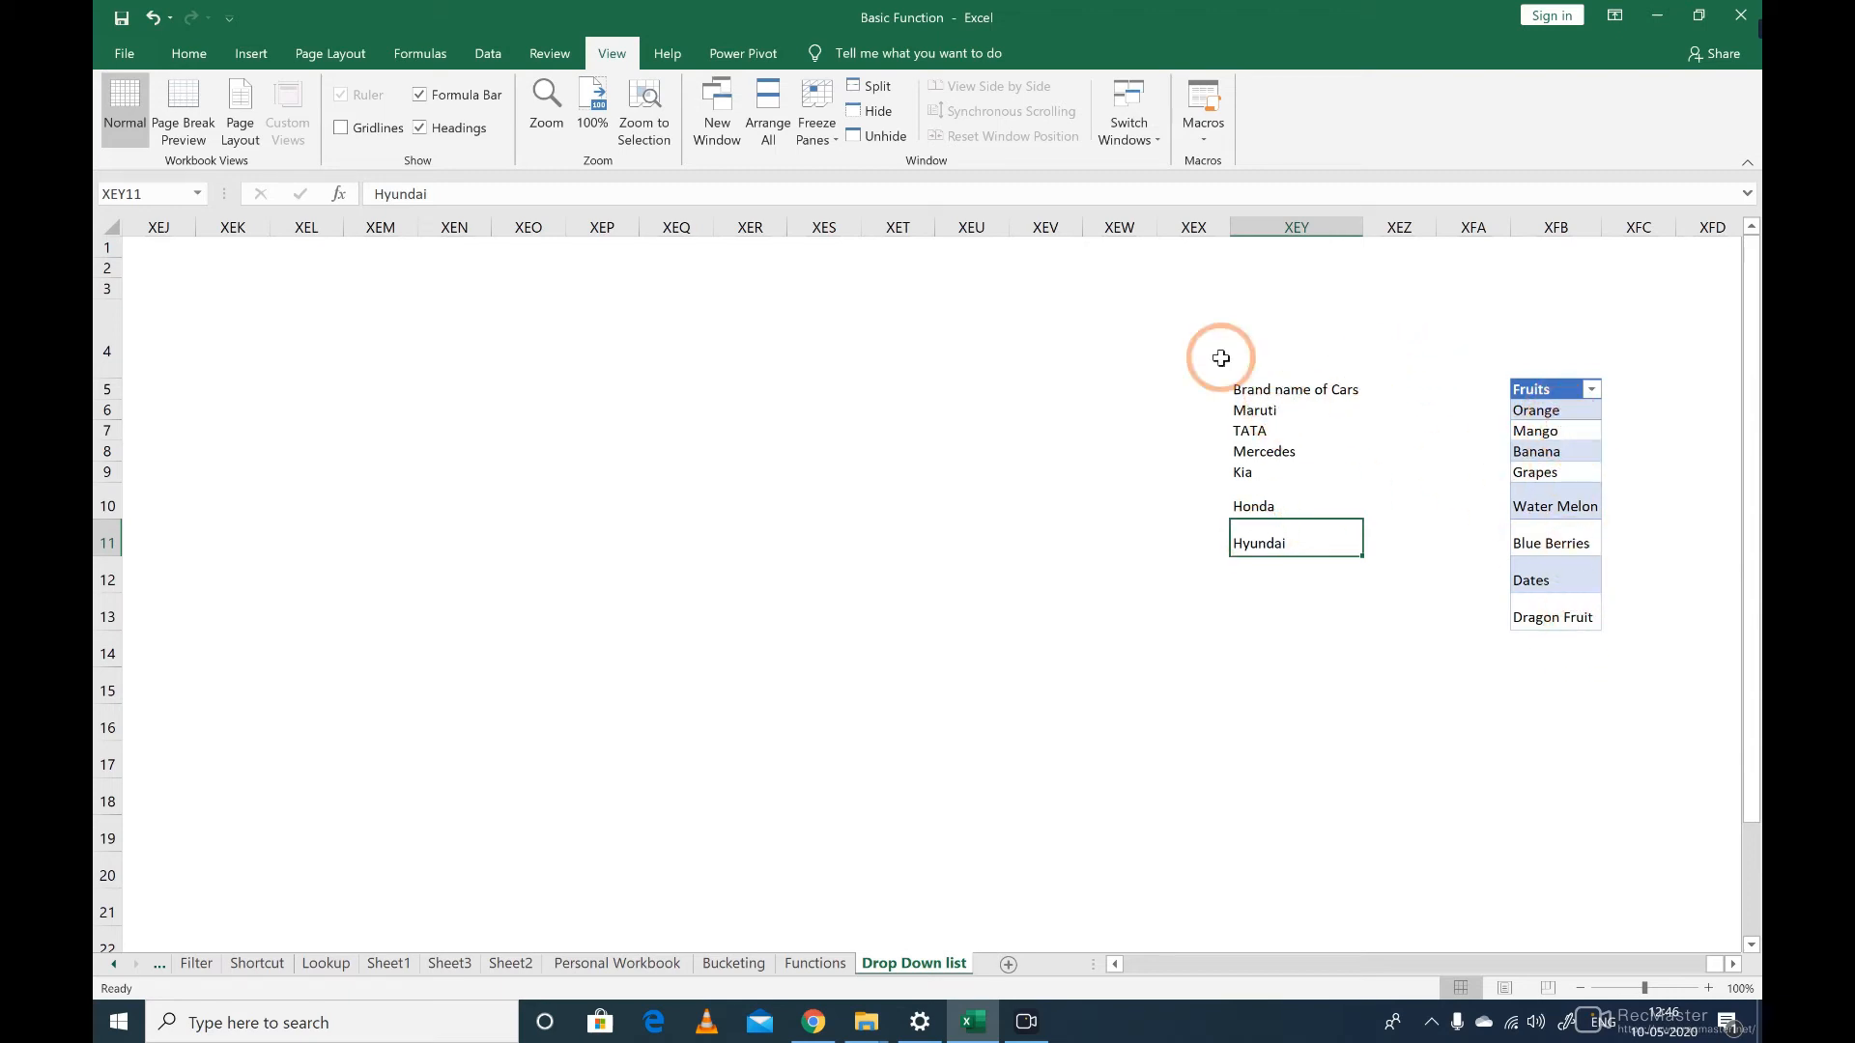
Step: Clear all data validation settings from the car brand cells J11:J19
click(1265, 414)
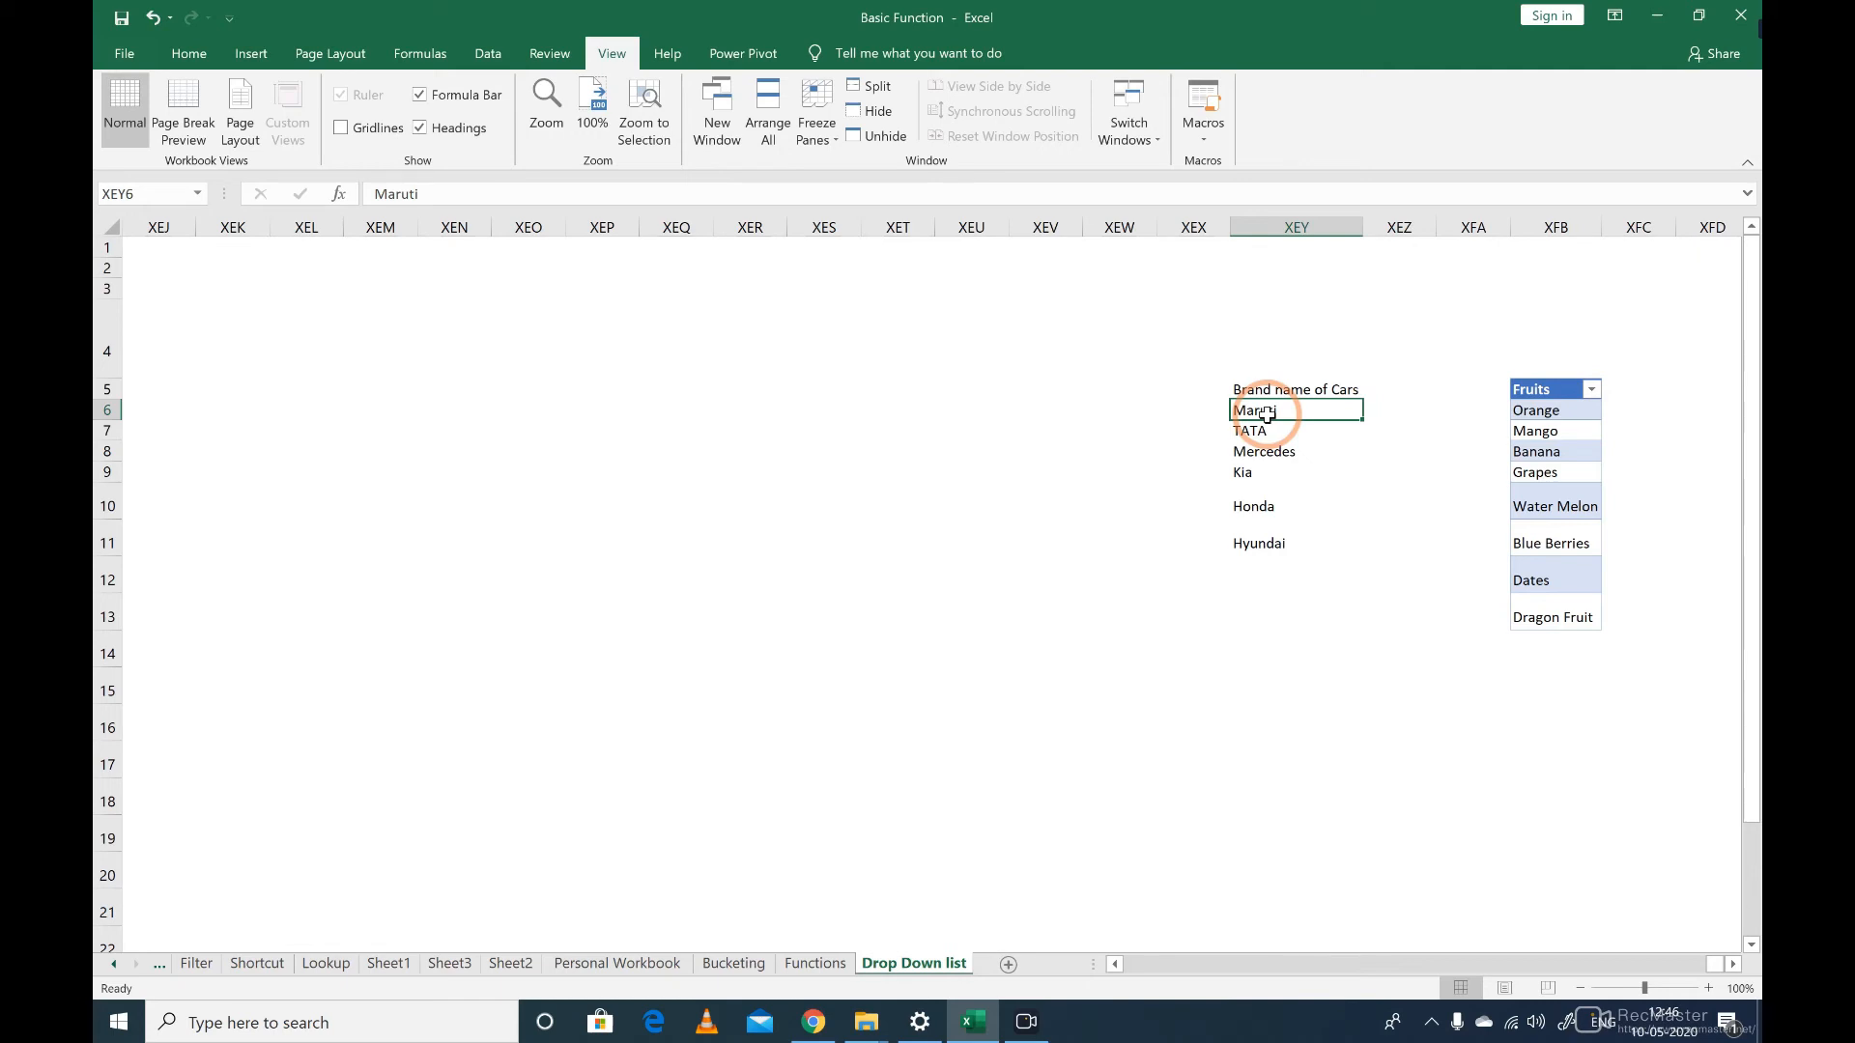
key(ctrl+Left)
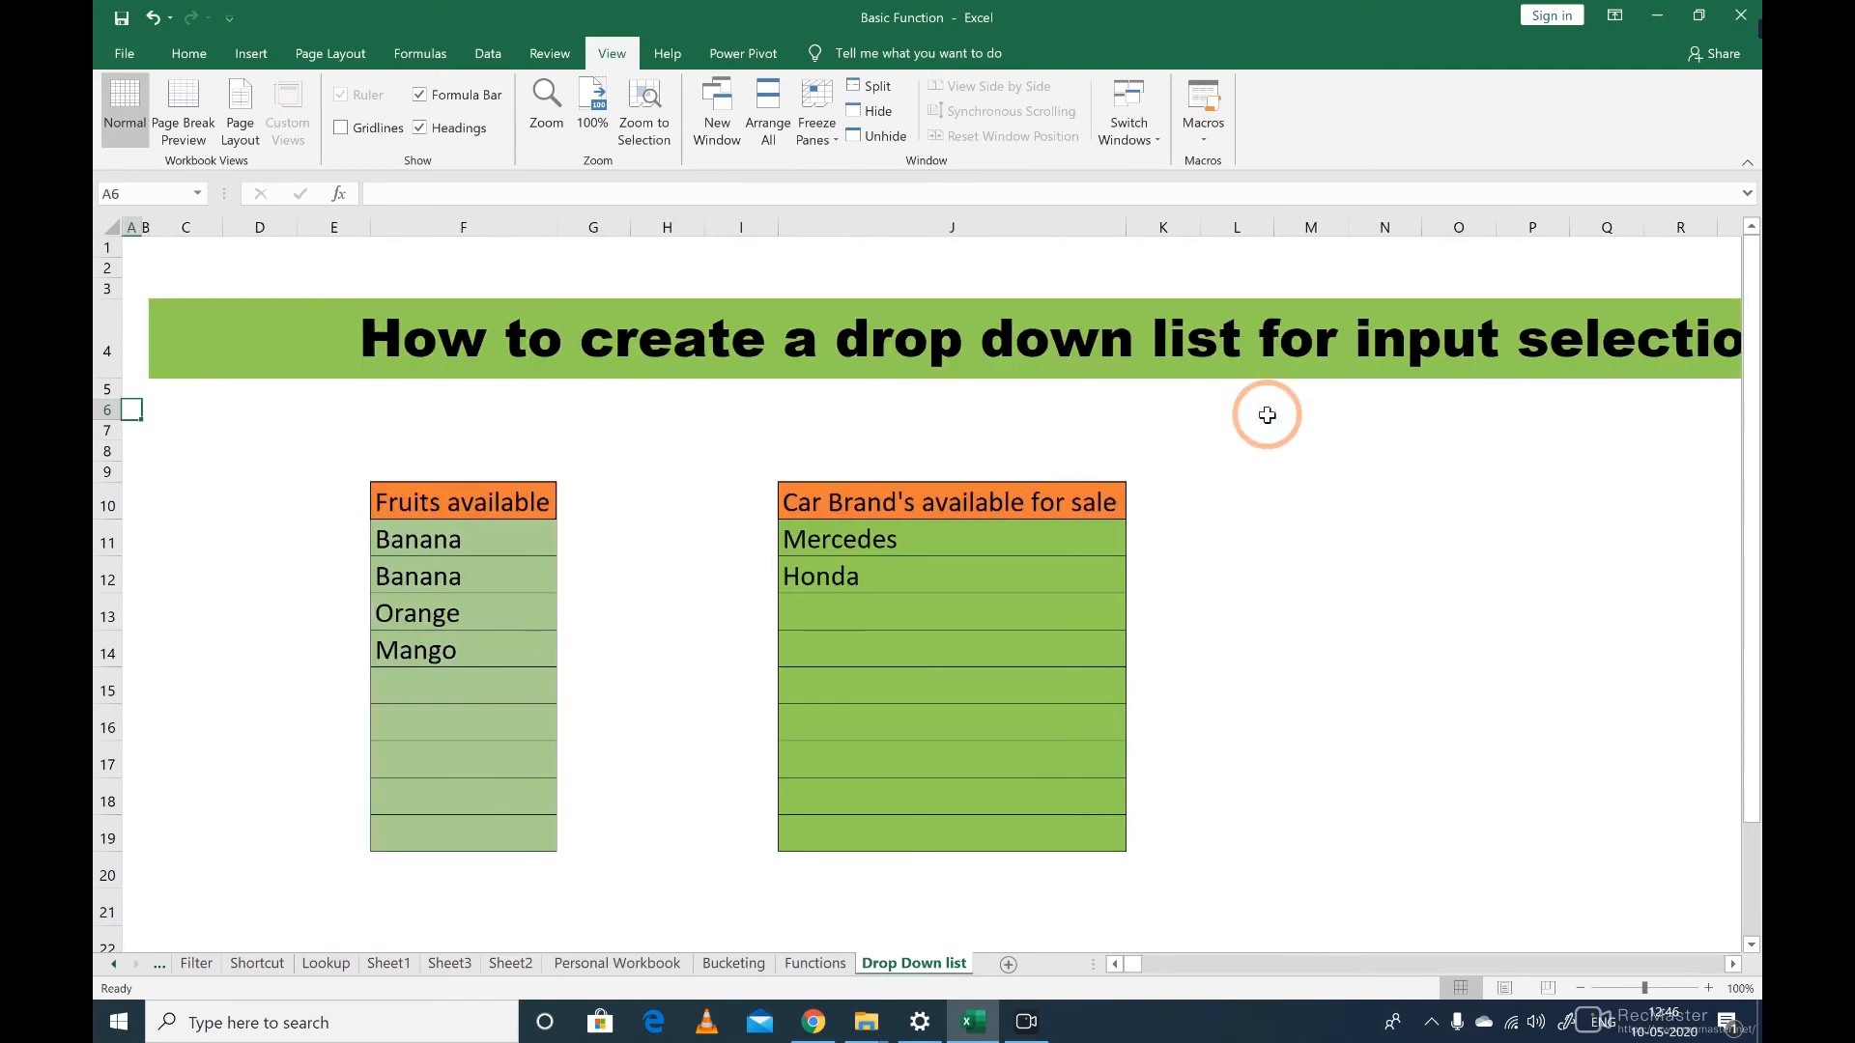
key(Down)
key(Down)
key(Up)
key(ctrl+Right)
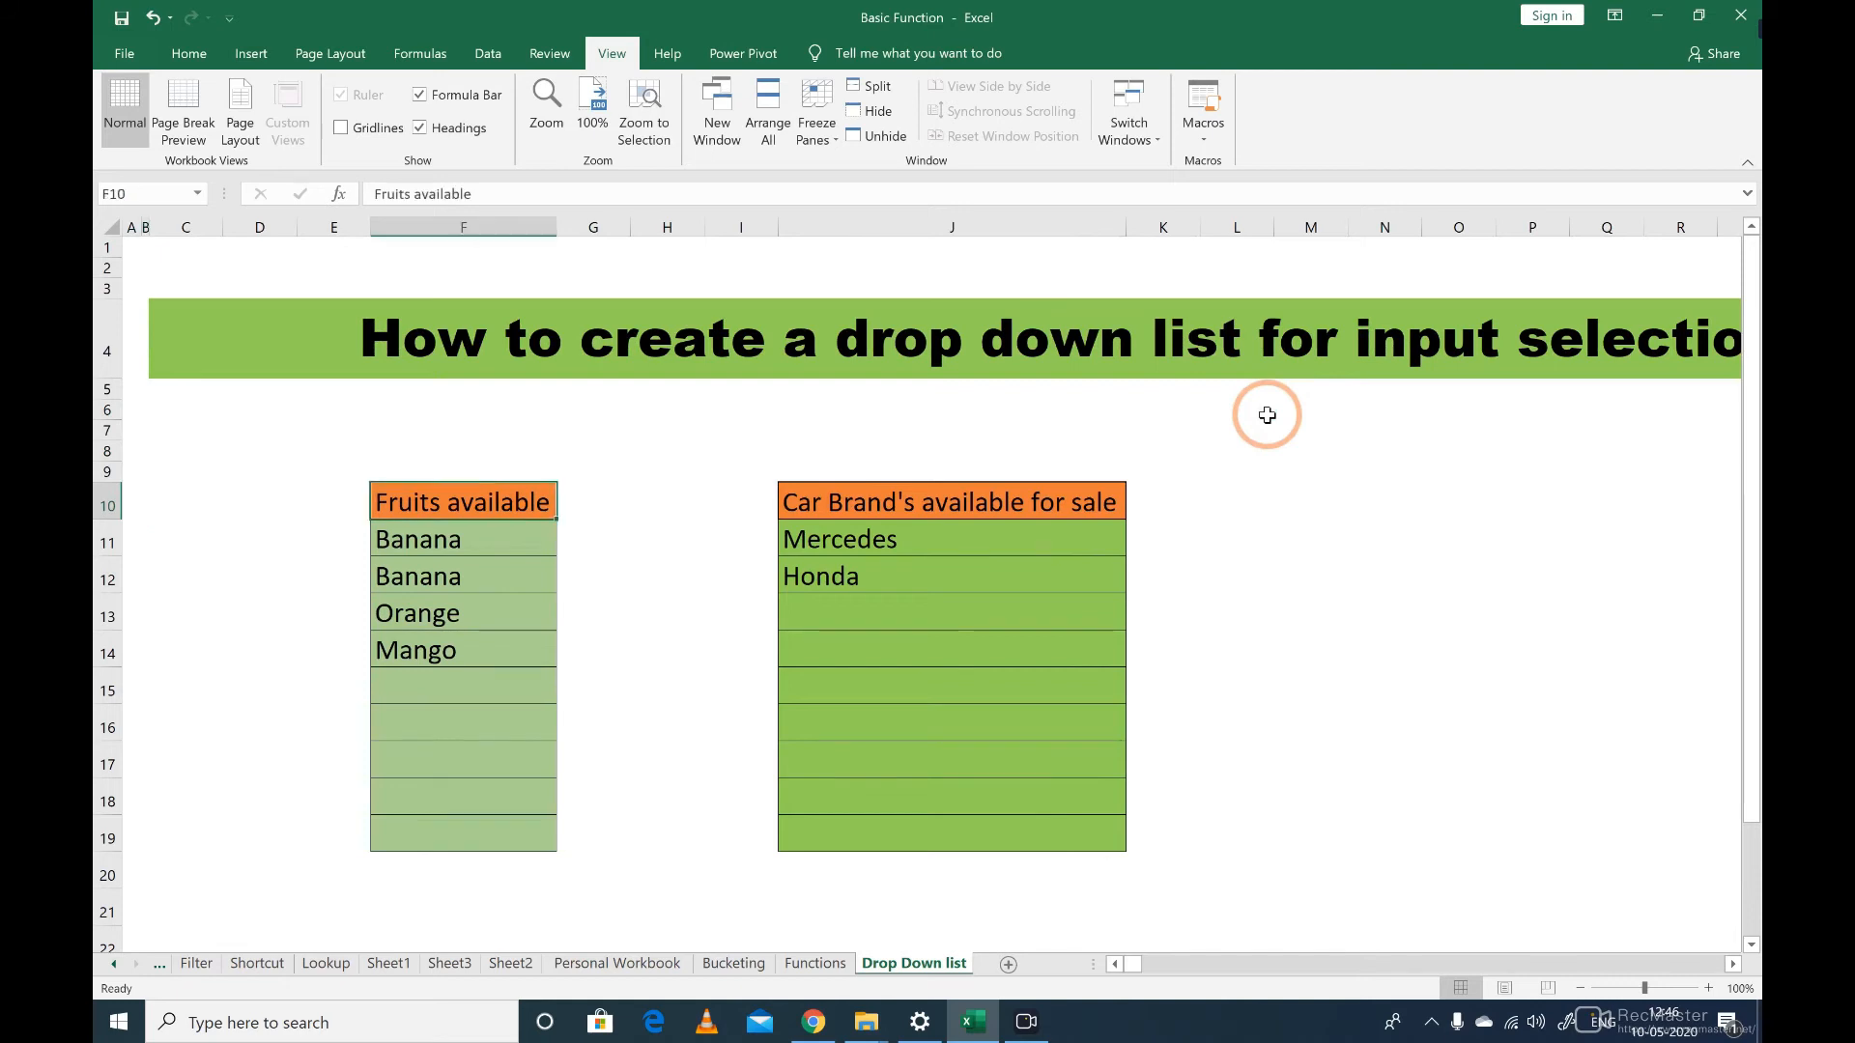
key(ctrl+Right)
key(Down)
key(shift+Down)
key(shift+Down)
key(shift+Down)
key(shift+Down)
key(shift+Down)
key(shift+Down)
key(shift+Down)
key(shift+Down)
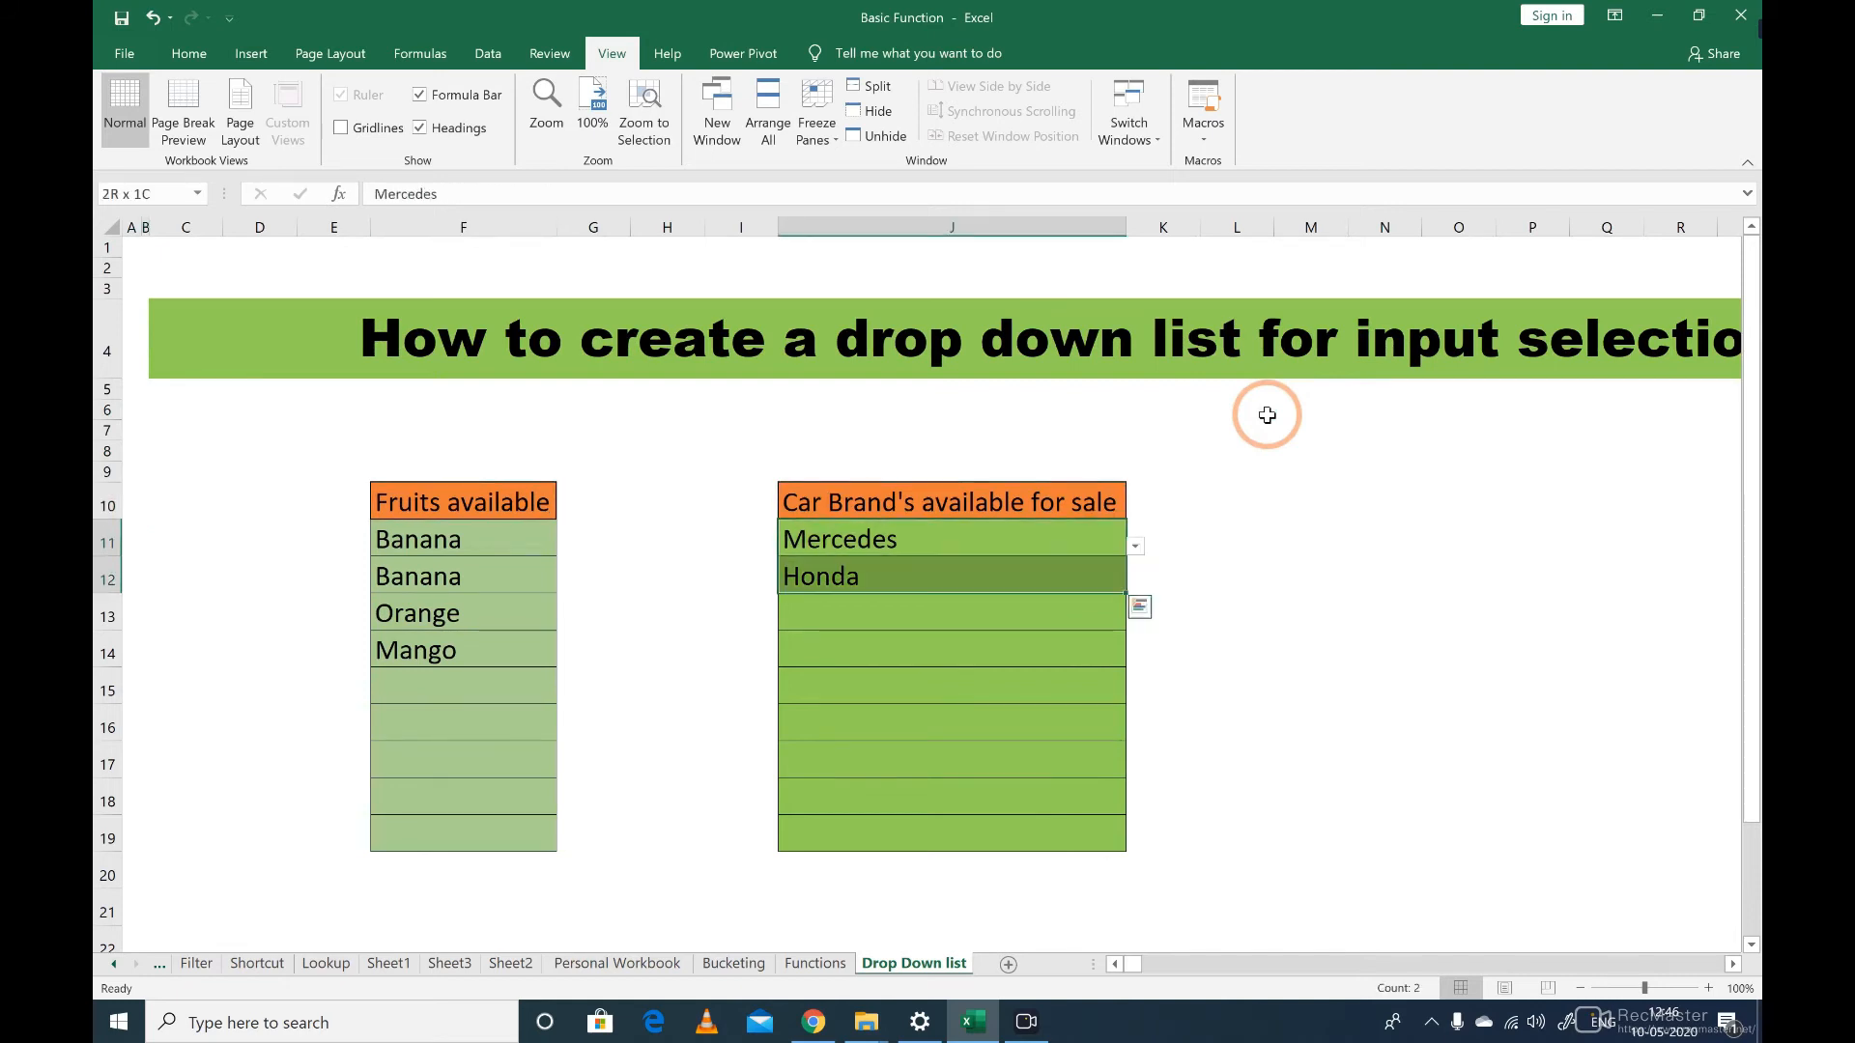
click(488, 53)
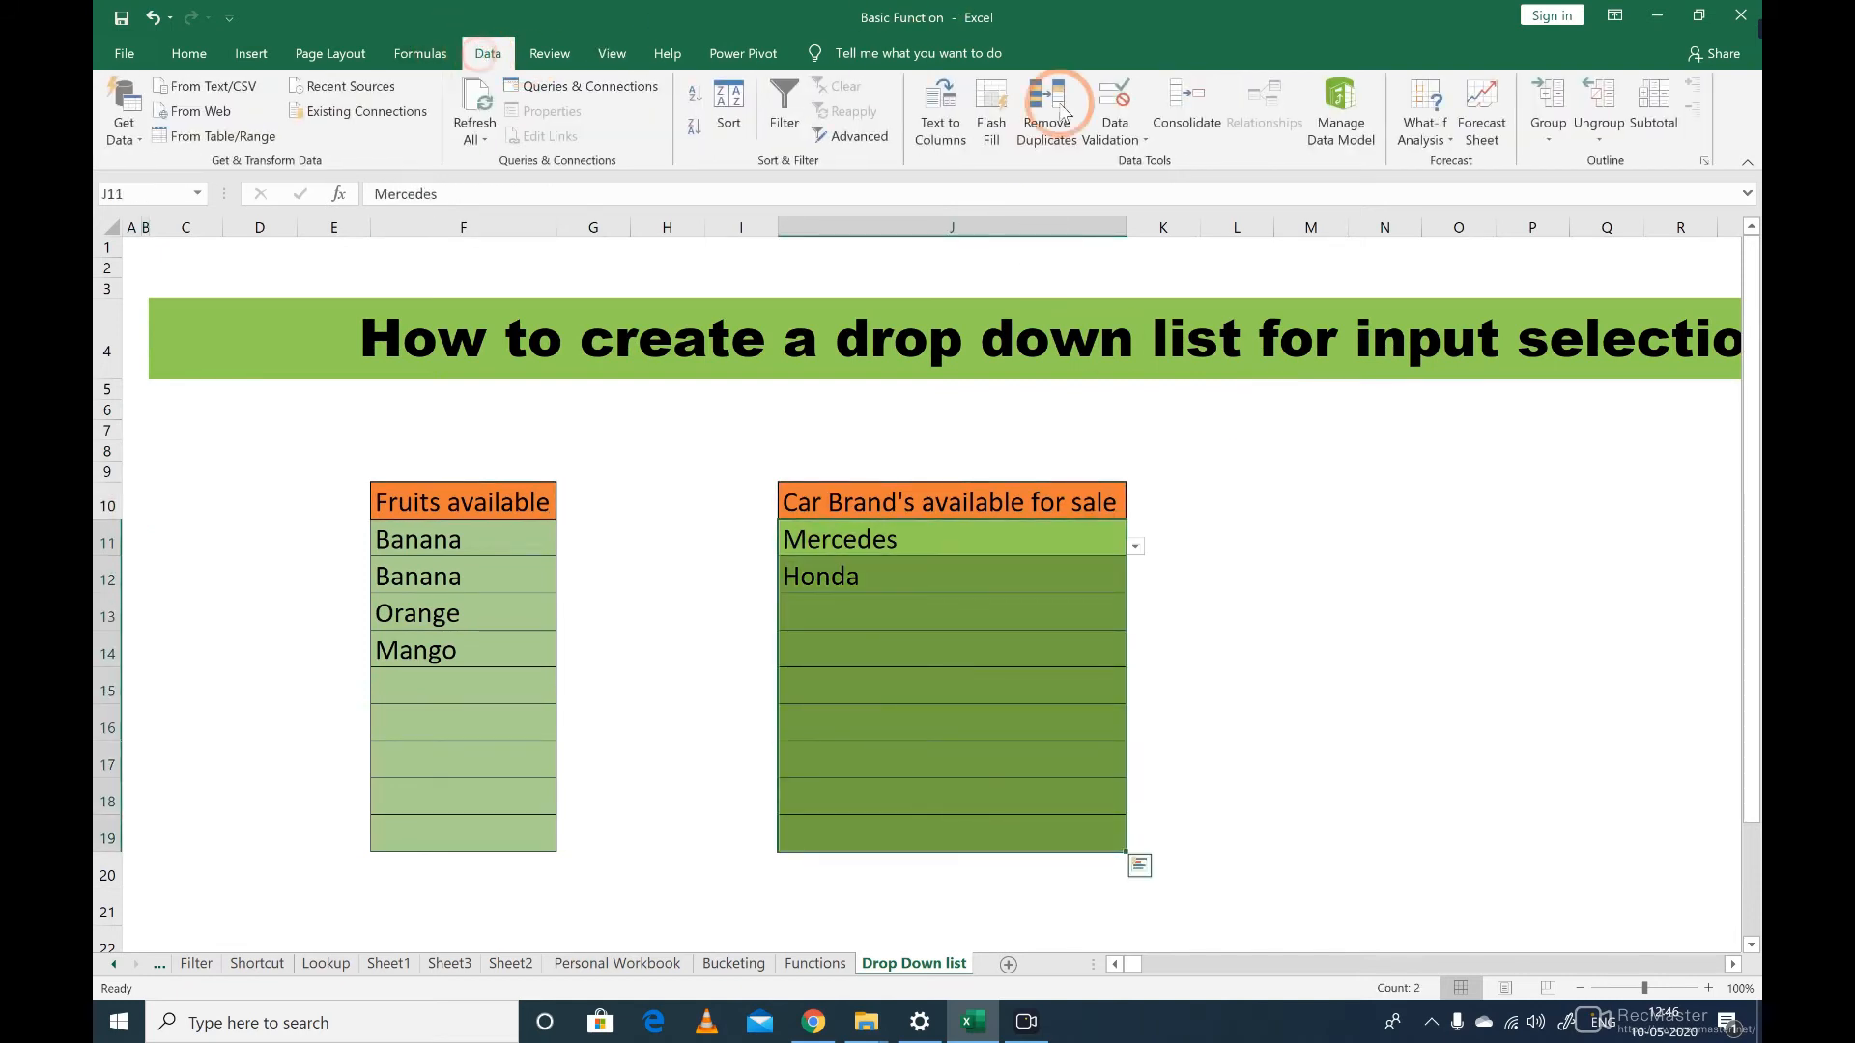
click(1125, 135)
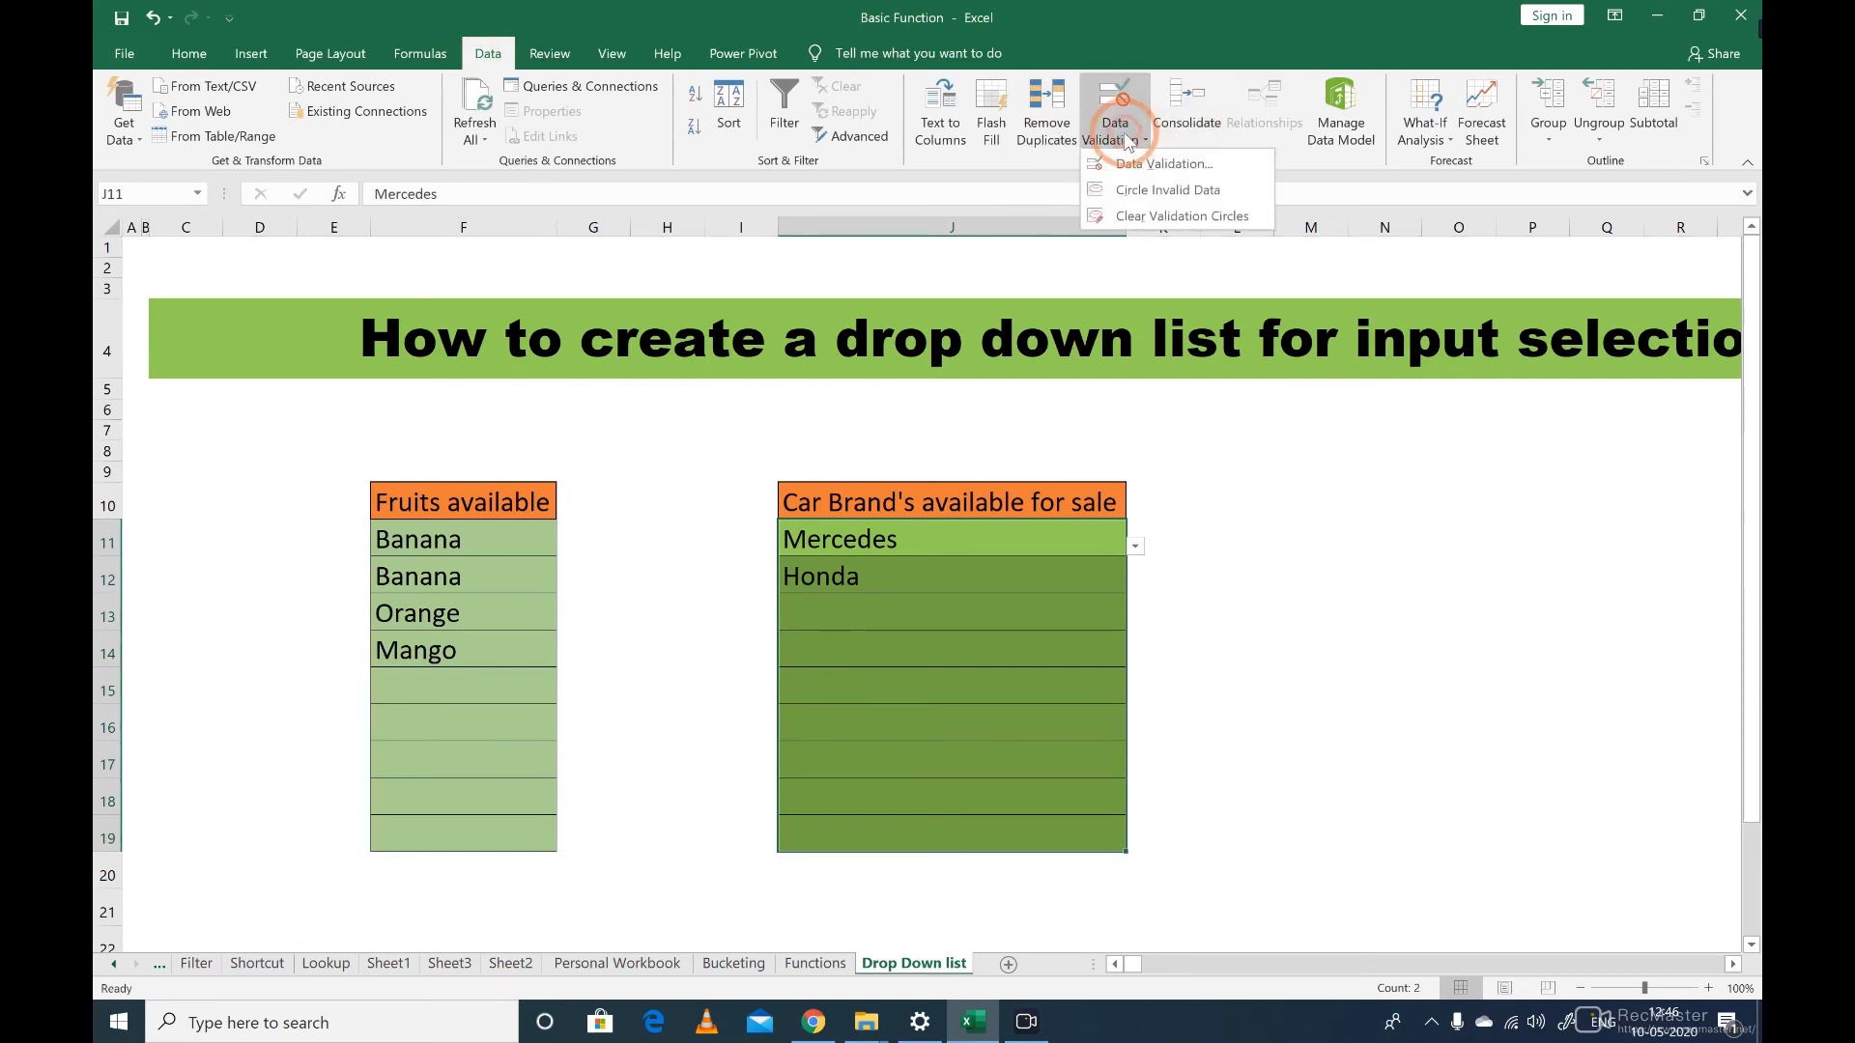
click(1254, 165)
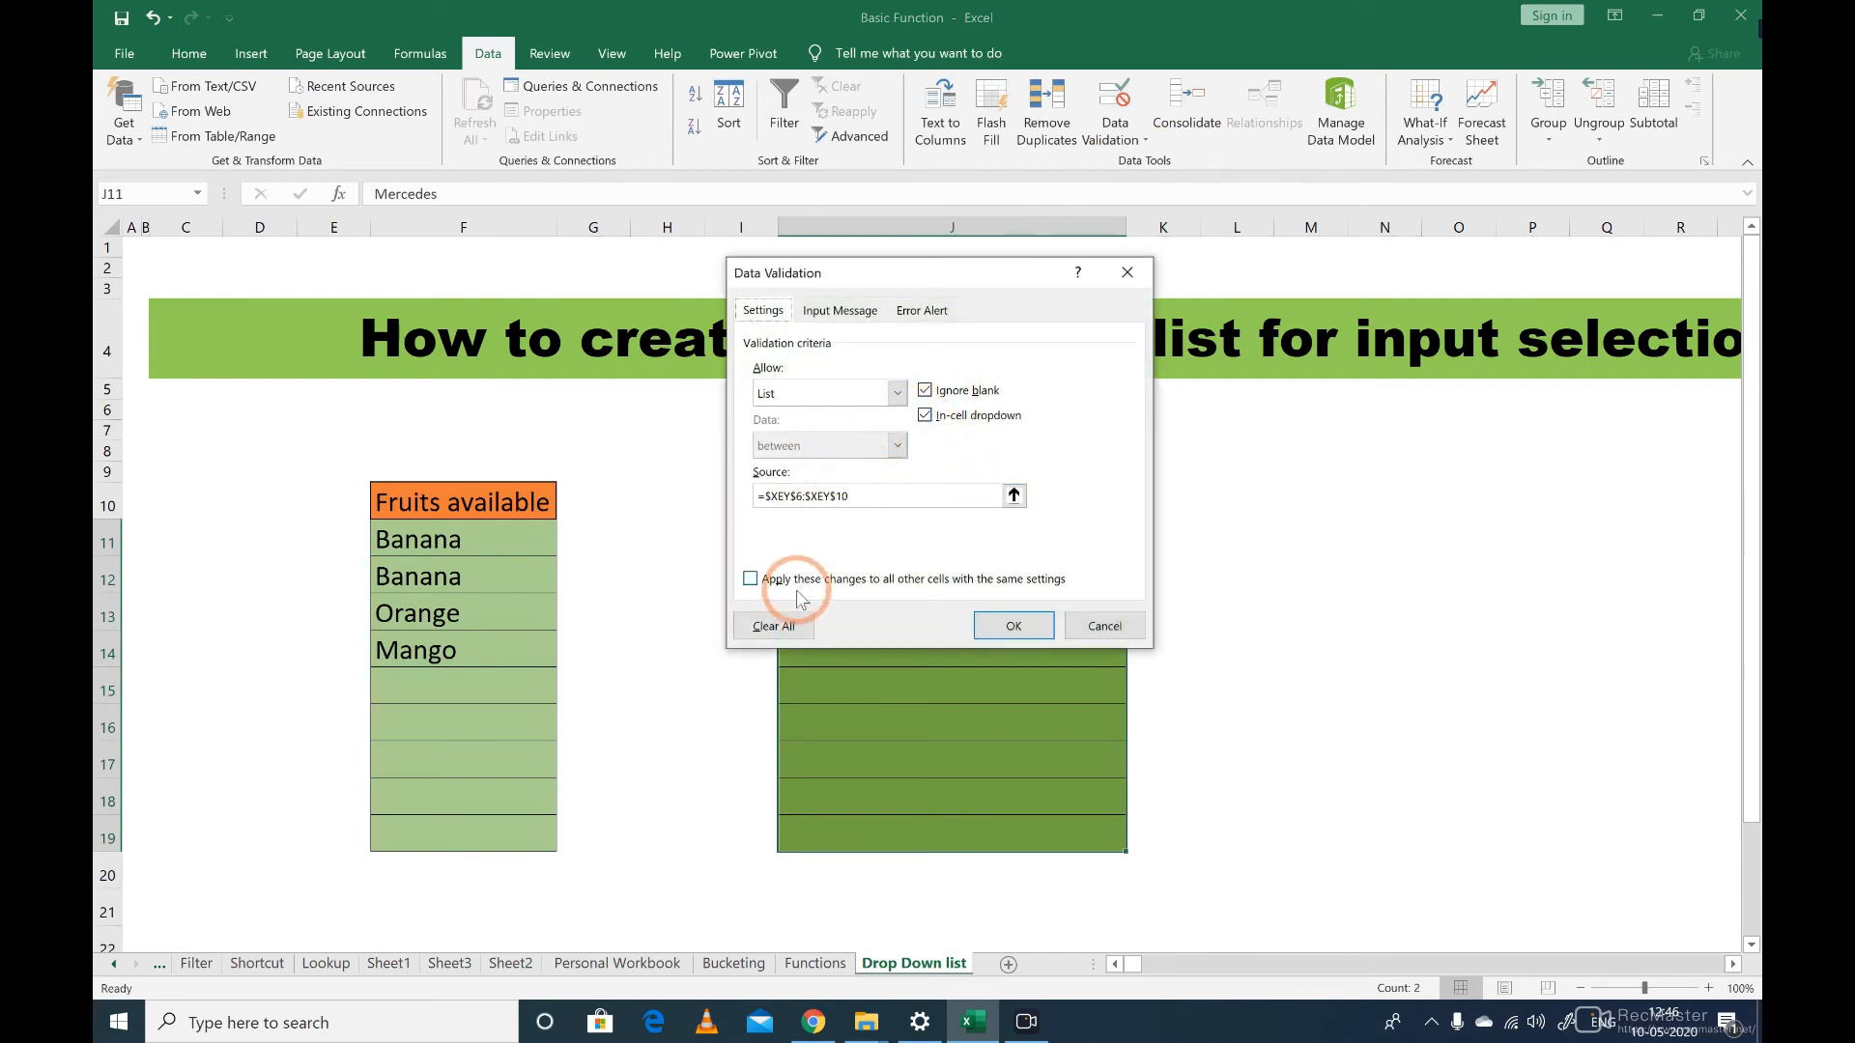
click(773, 626)
click(1013, 625)
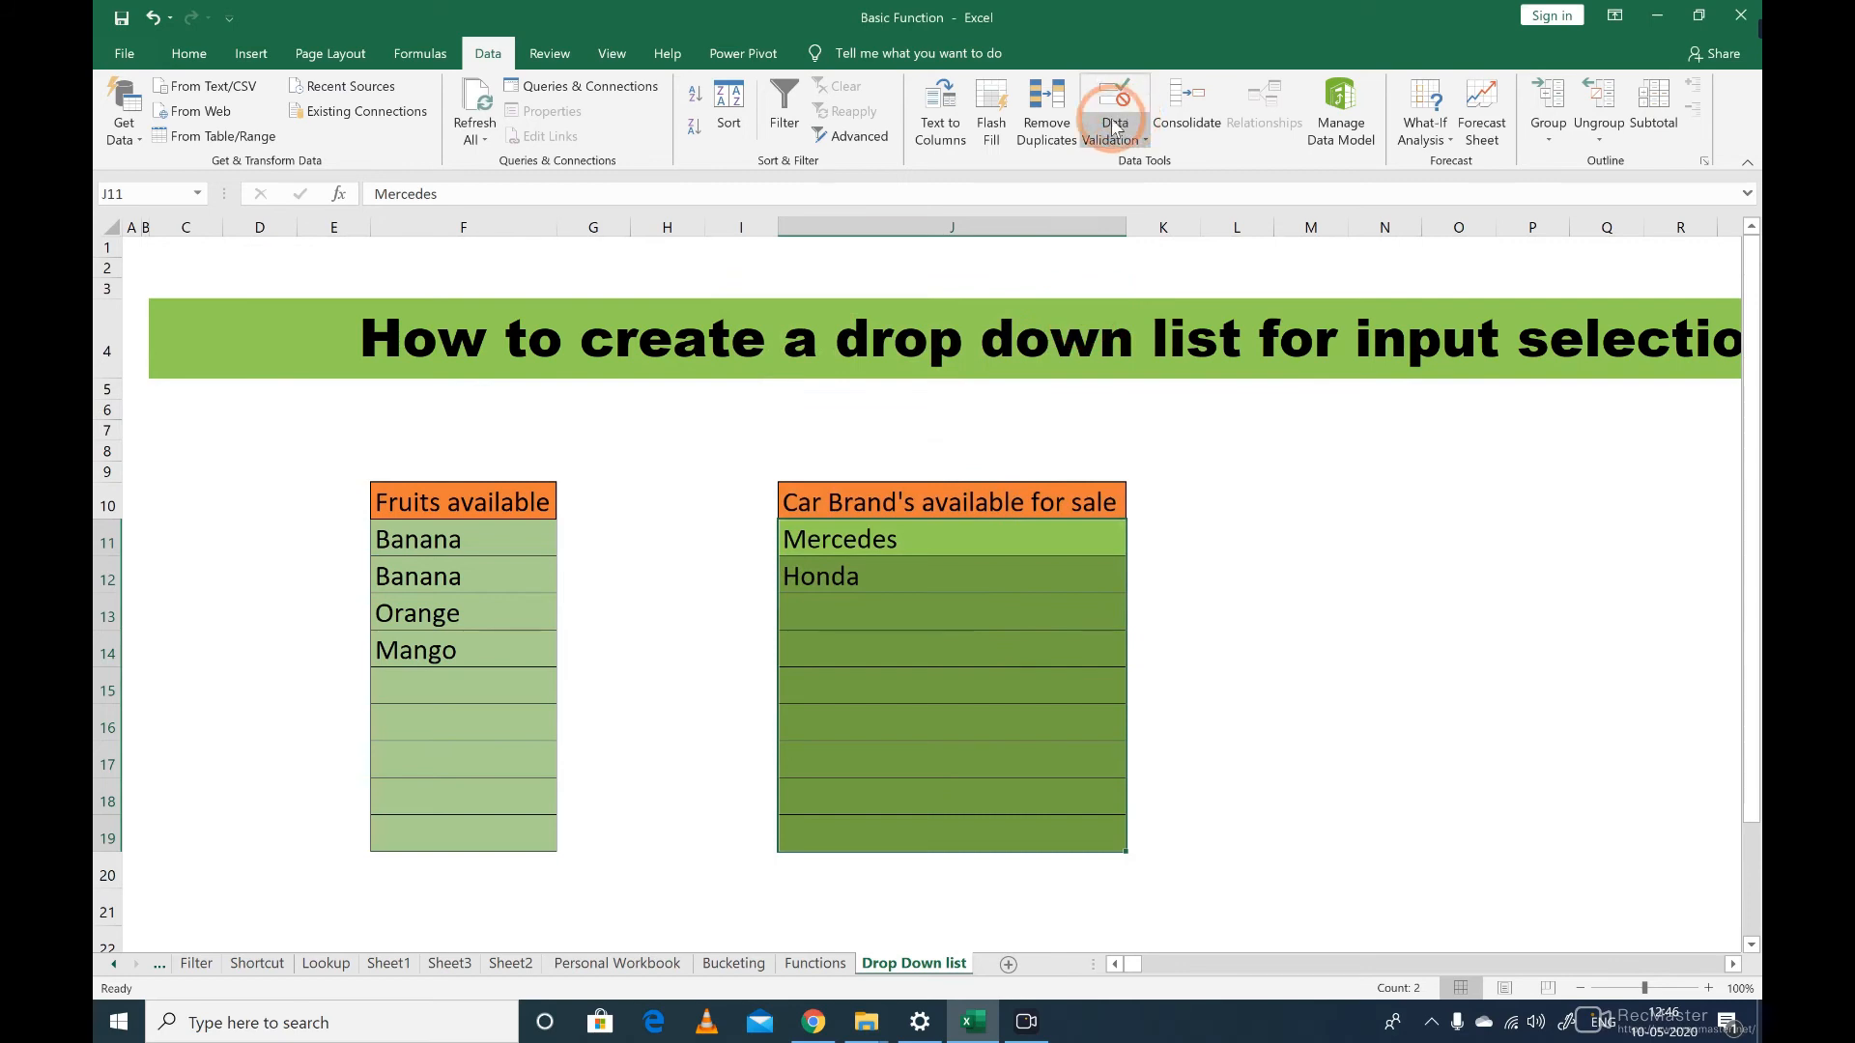
Step: Apply a list data validation rule to the car brand cells J11:J19, using the brands in XEY6:XEY11 as the source
click(1145, 138)
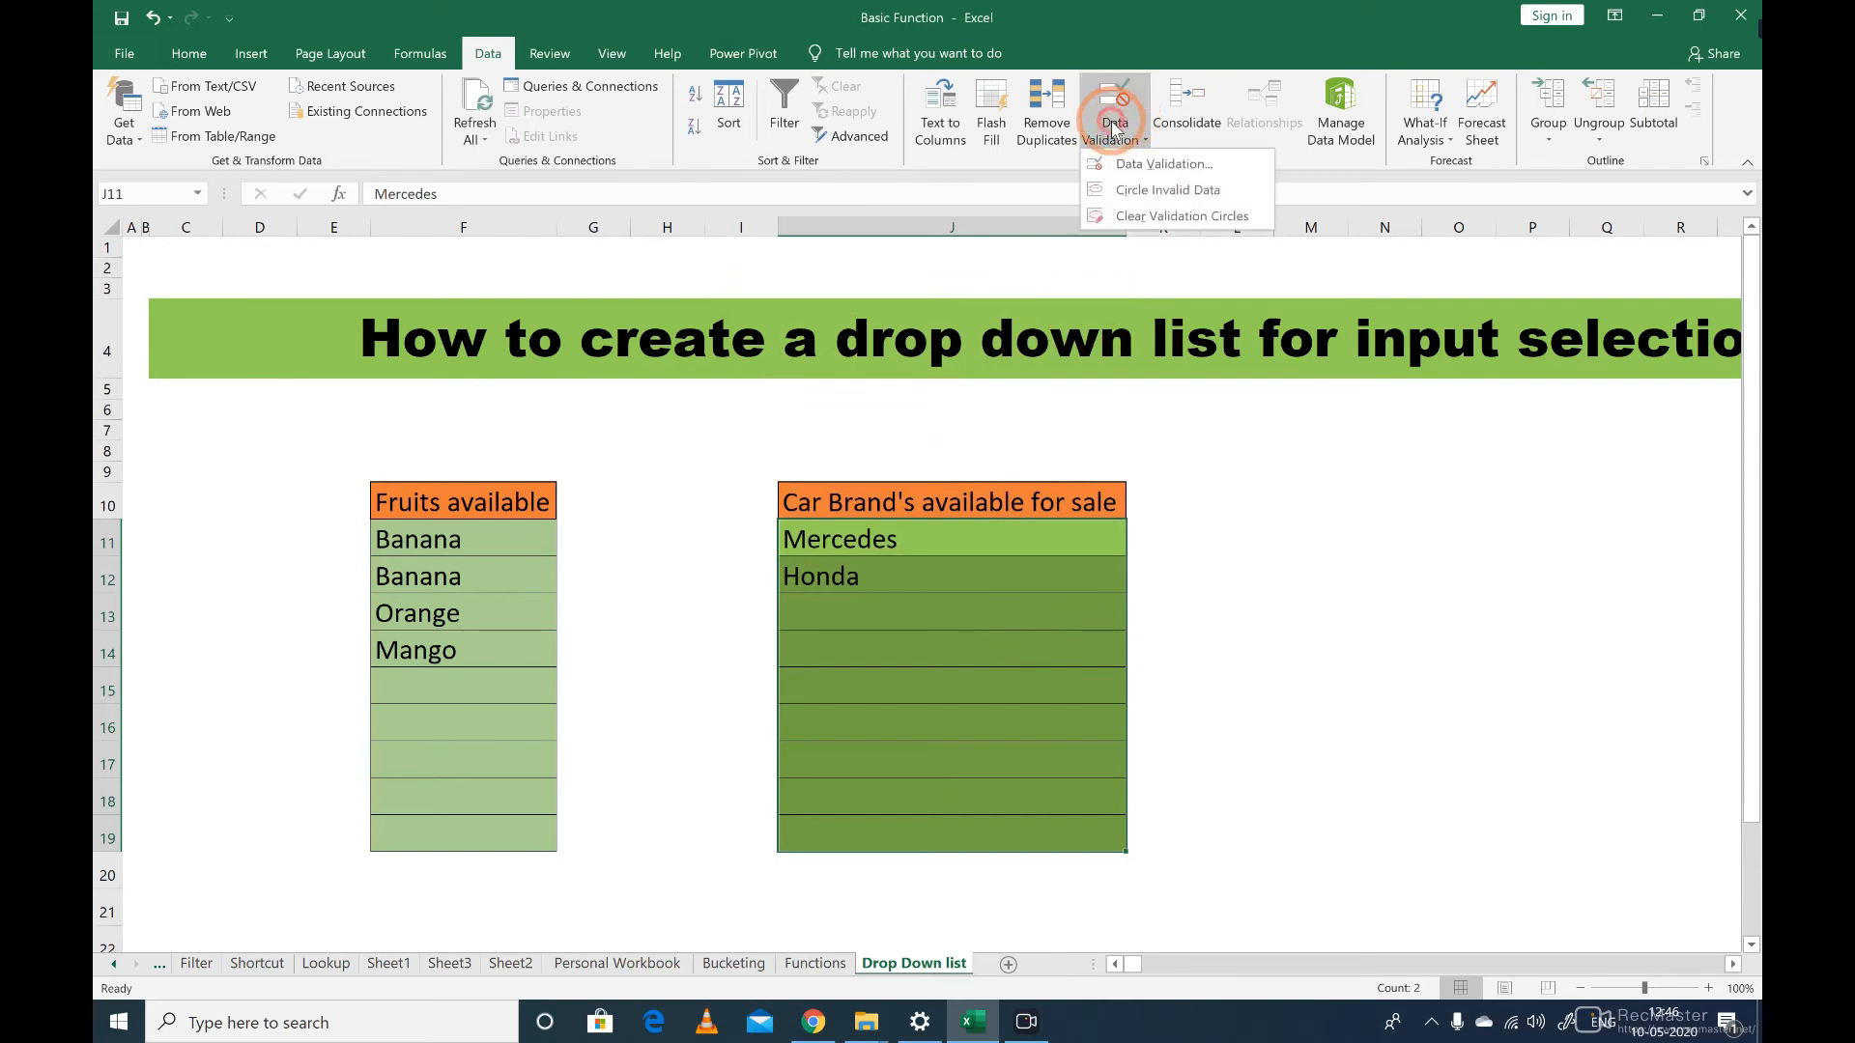
click(1155, 163)
click(846, 390)
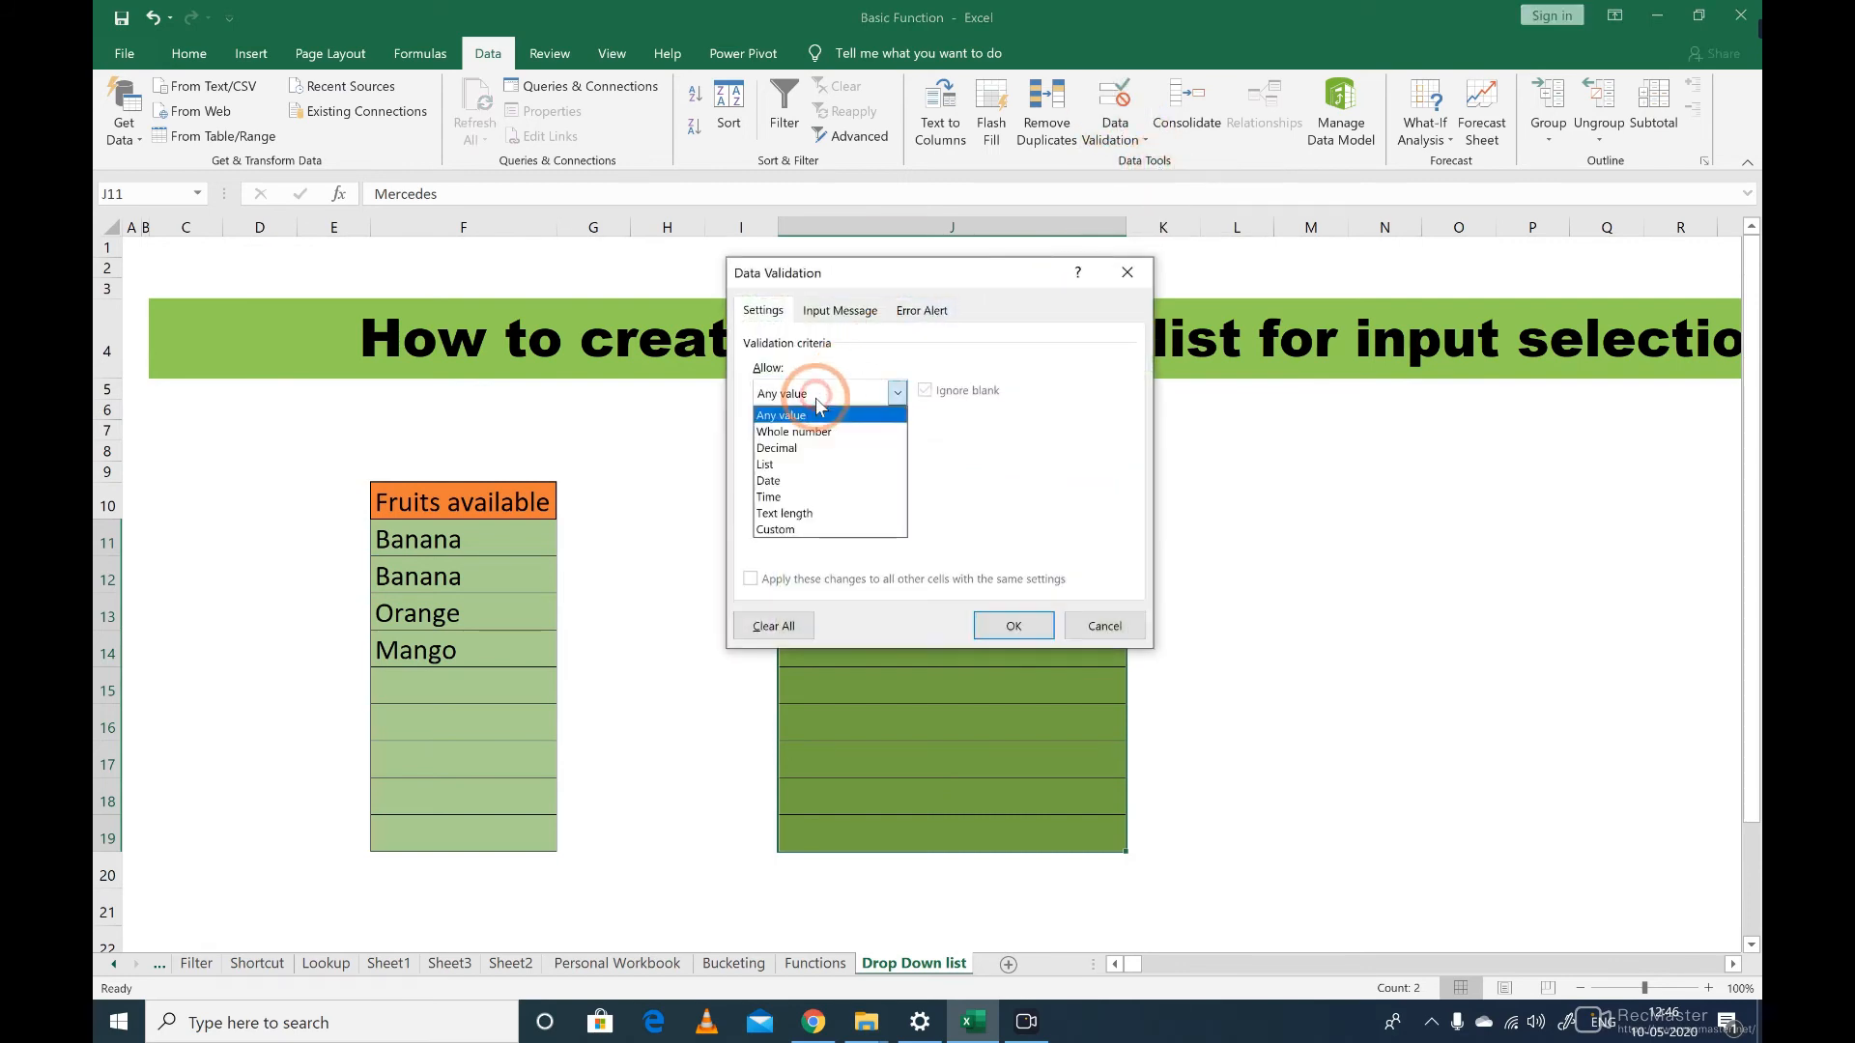
click(788, 458)
click(924, 496)
click(1419, 479)
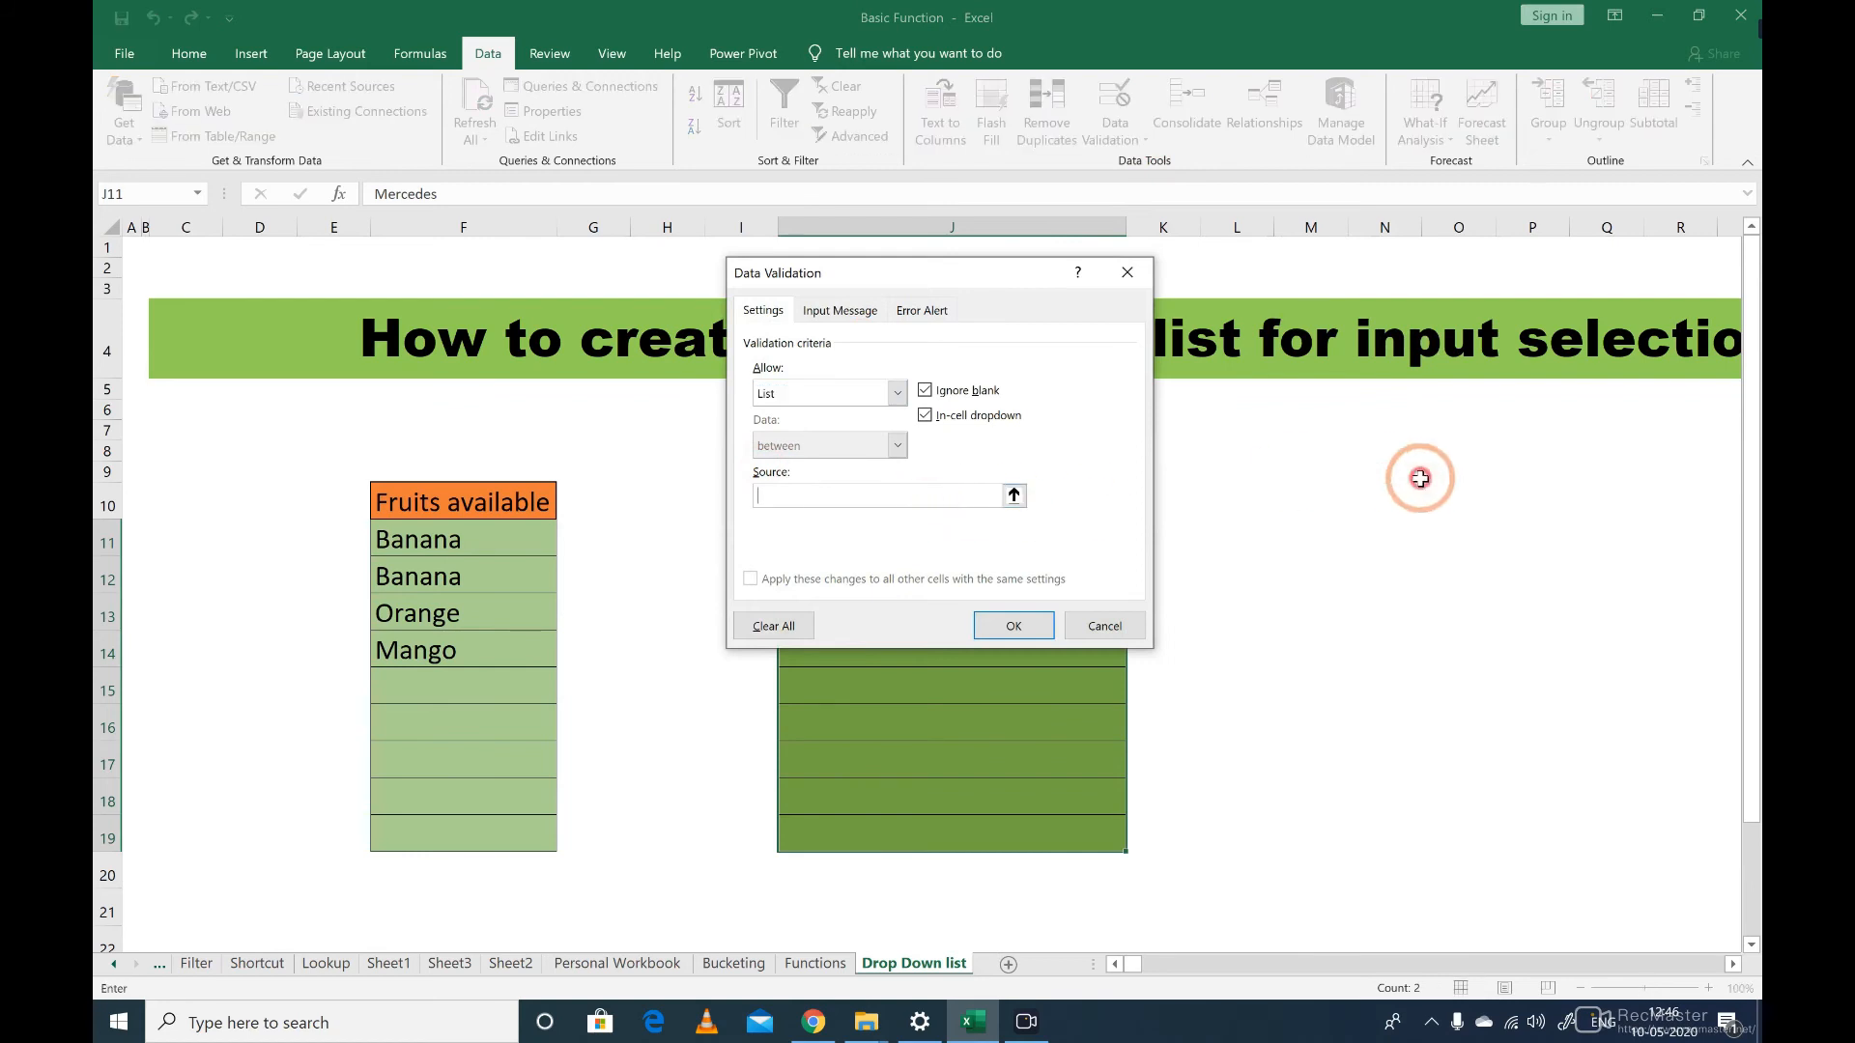
key(ctrl+Right)
key(Up)
key(Up)
key(Up)
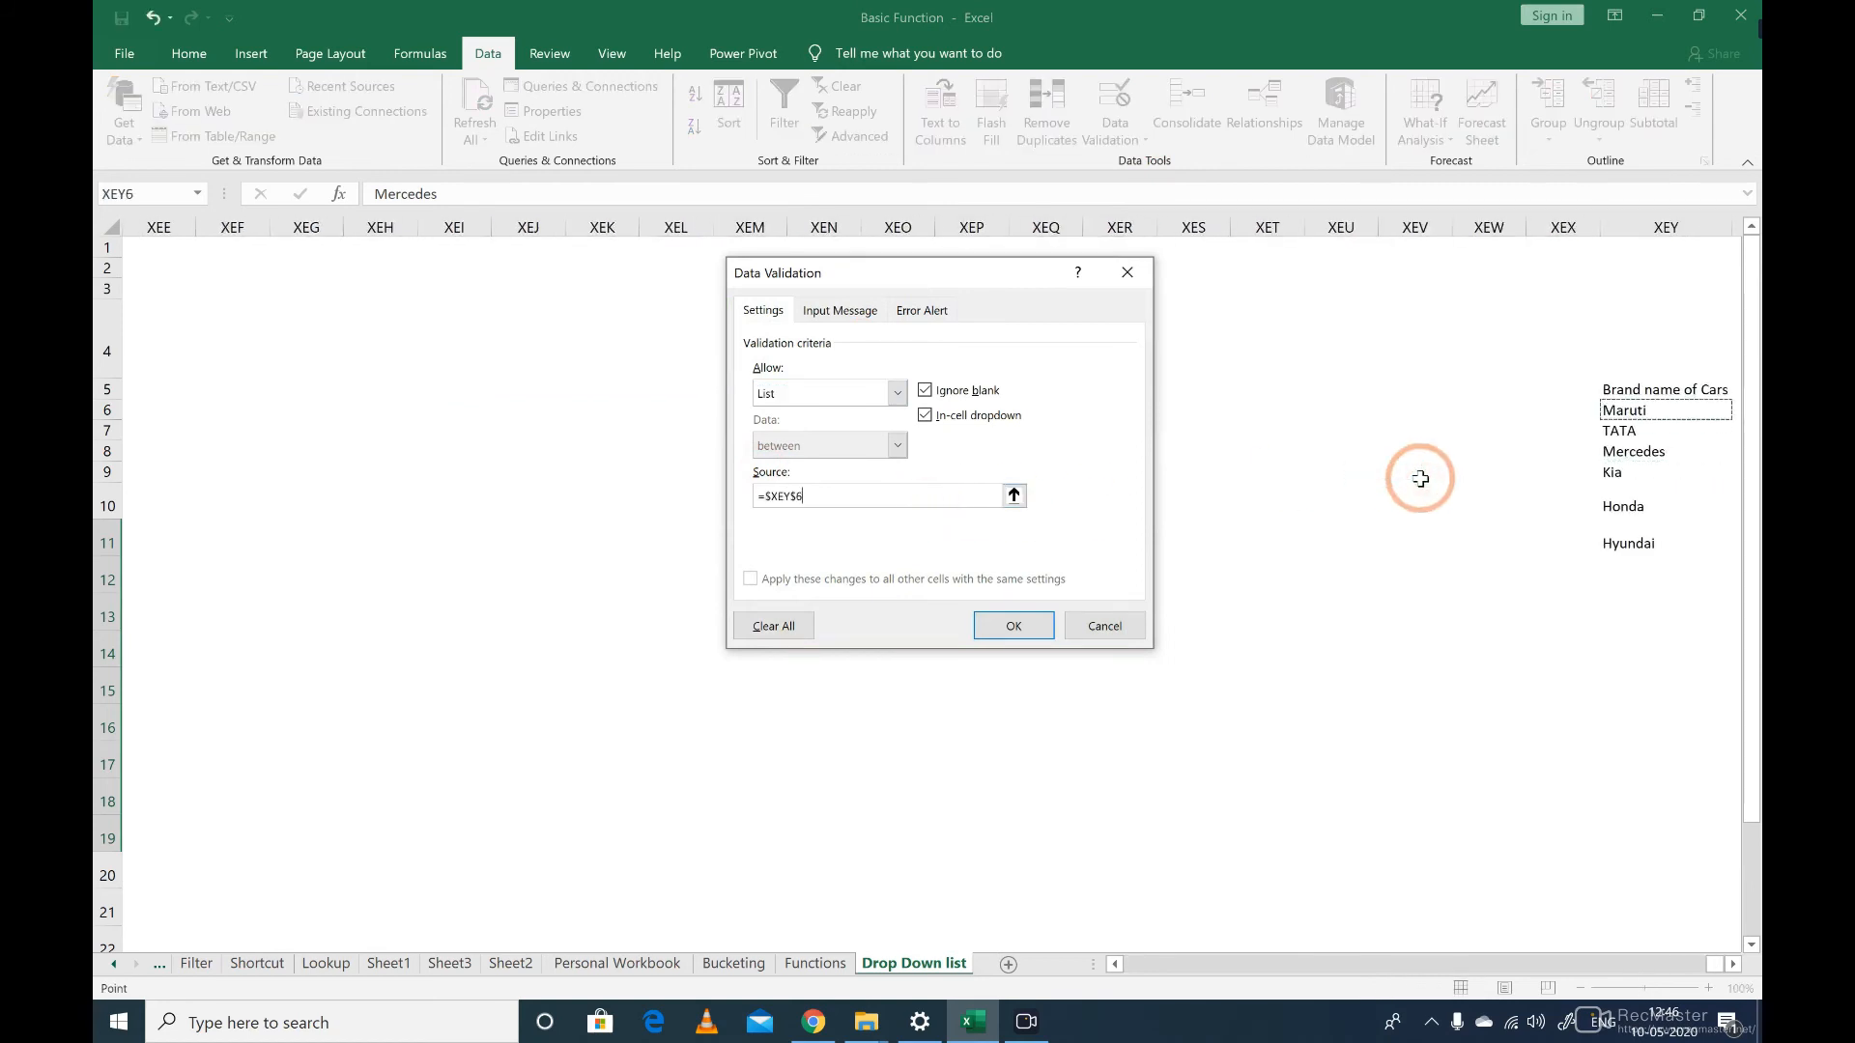
key(ctrl+shift+Down)
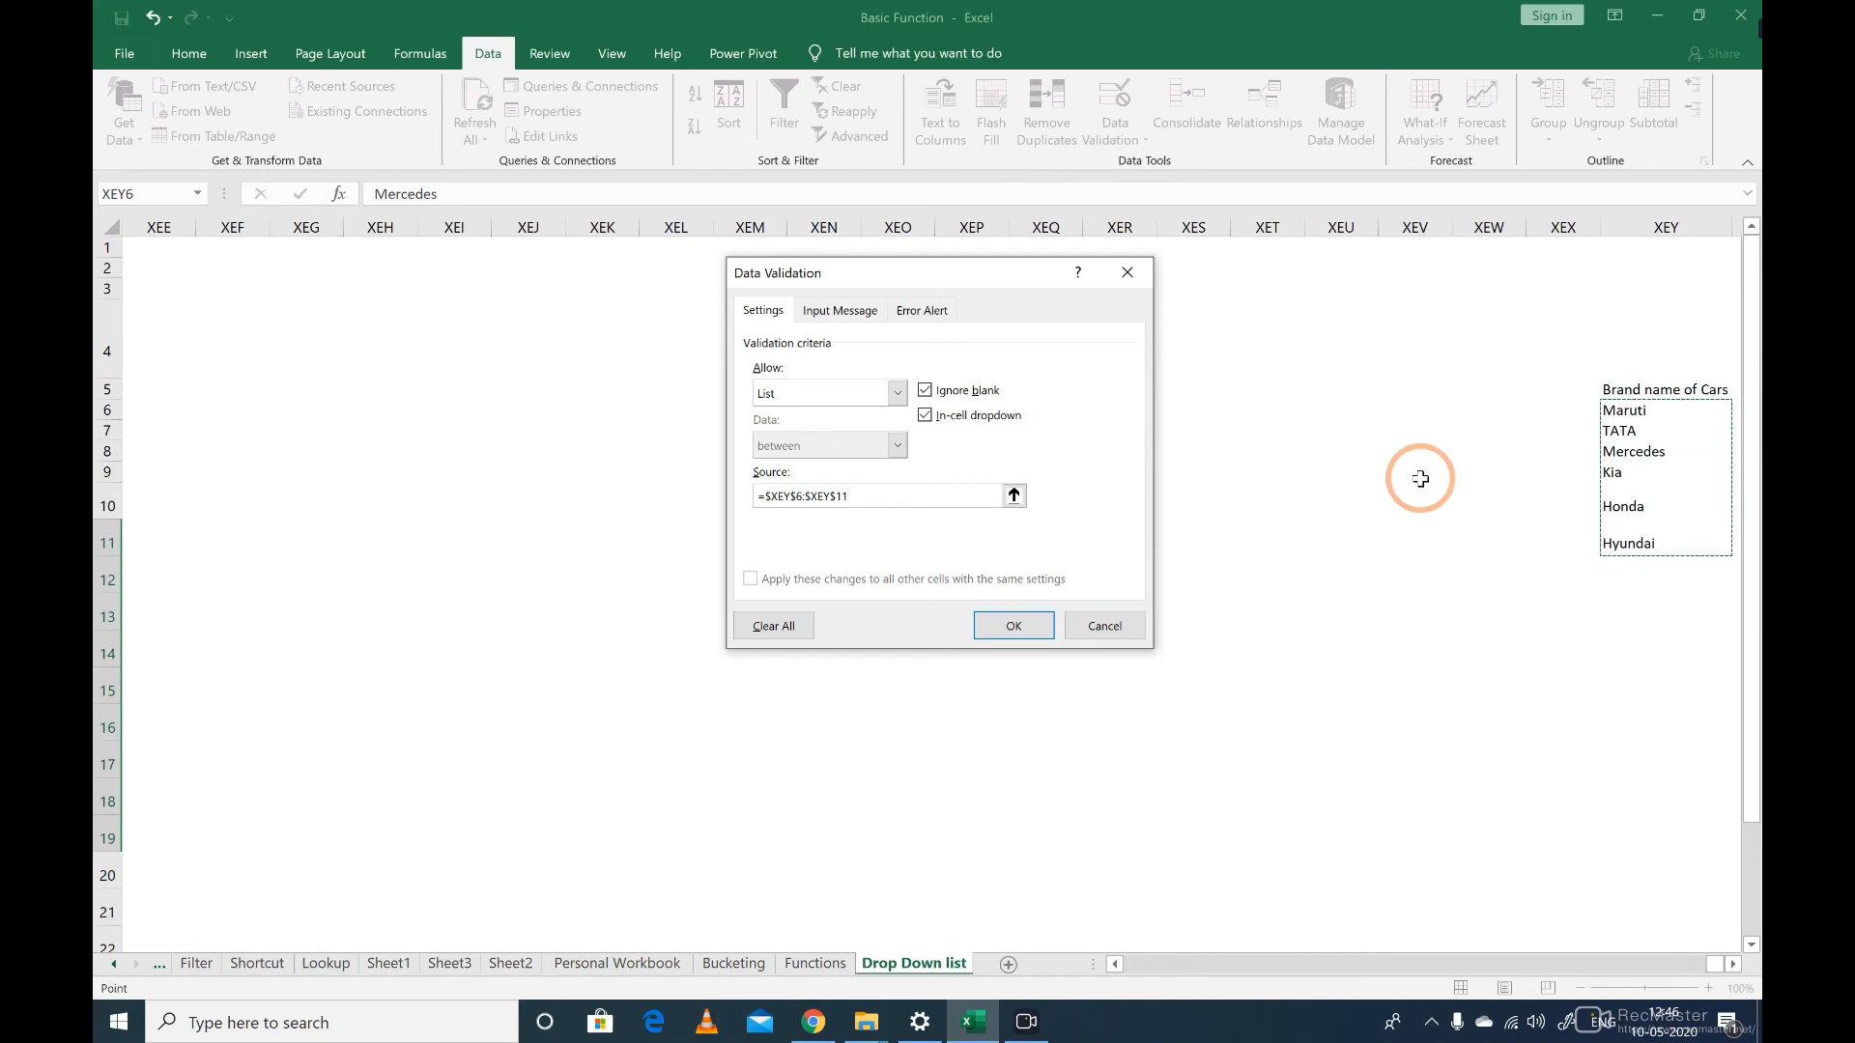
key(Return)
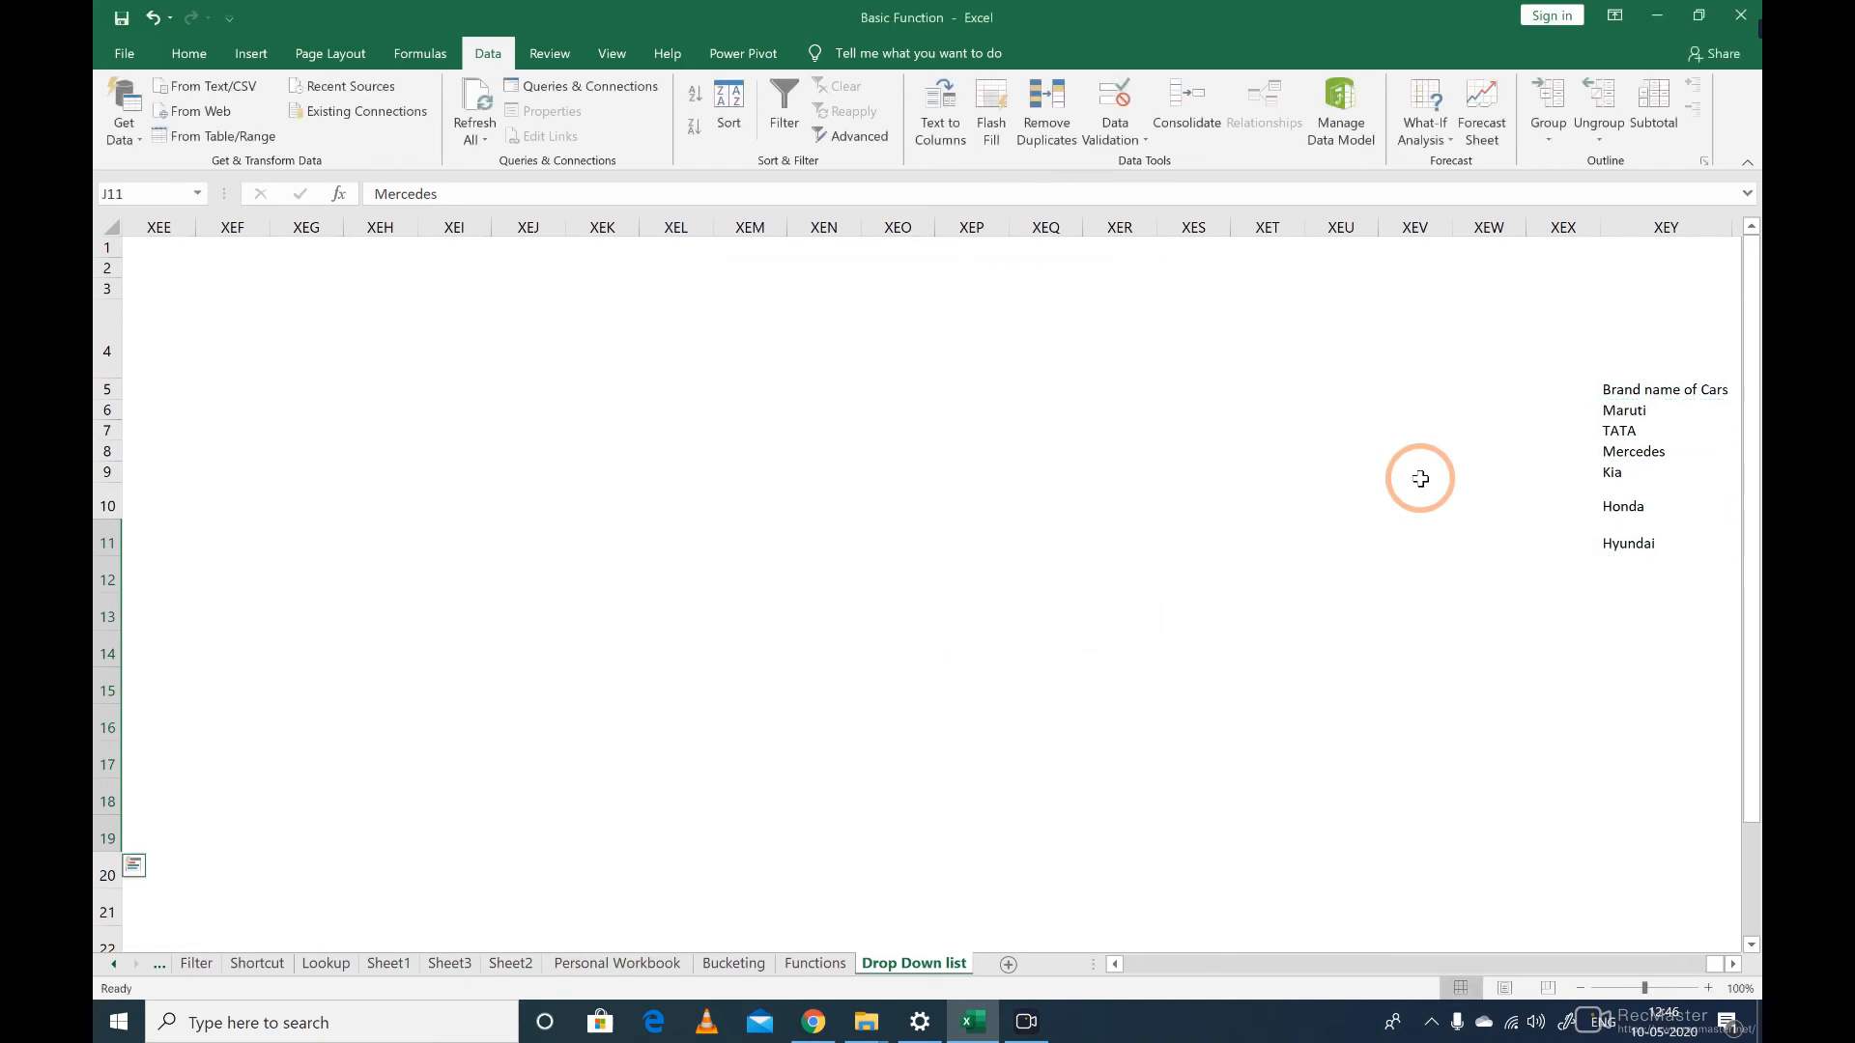
Step: Convert the car brand source list XEY5:XEY11 into a table with headers
key(Right)
click(1420, 478)
key(ctrl+Right)
key(Right)
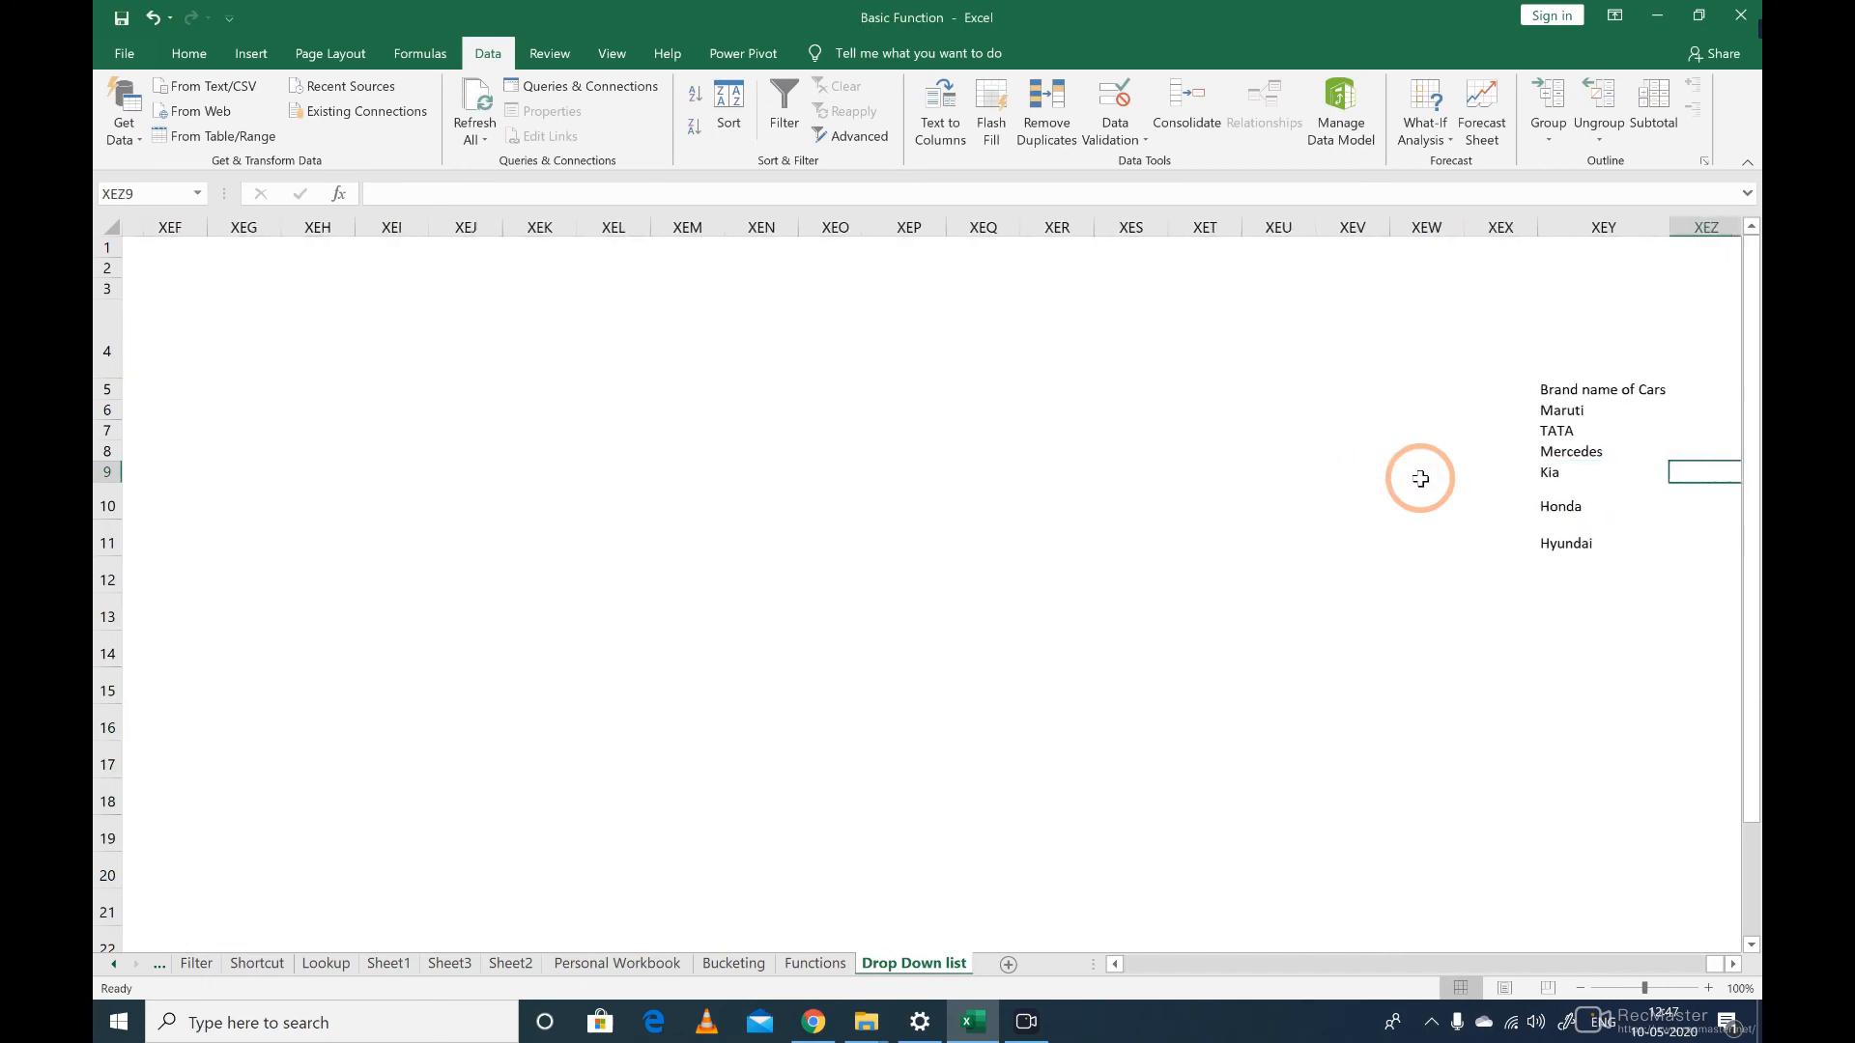
key(Left)
key(ctrl+Up)
key(ctrl+shift+Down)
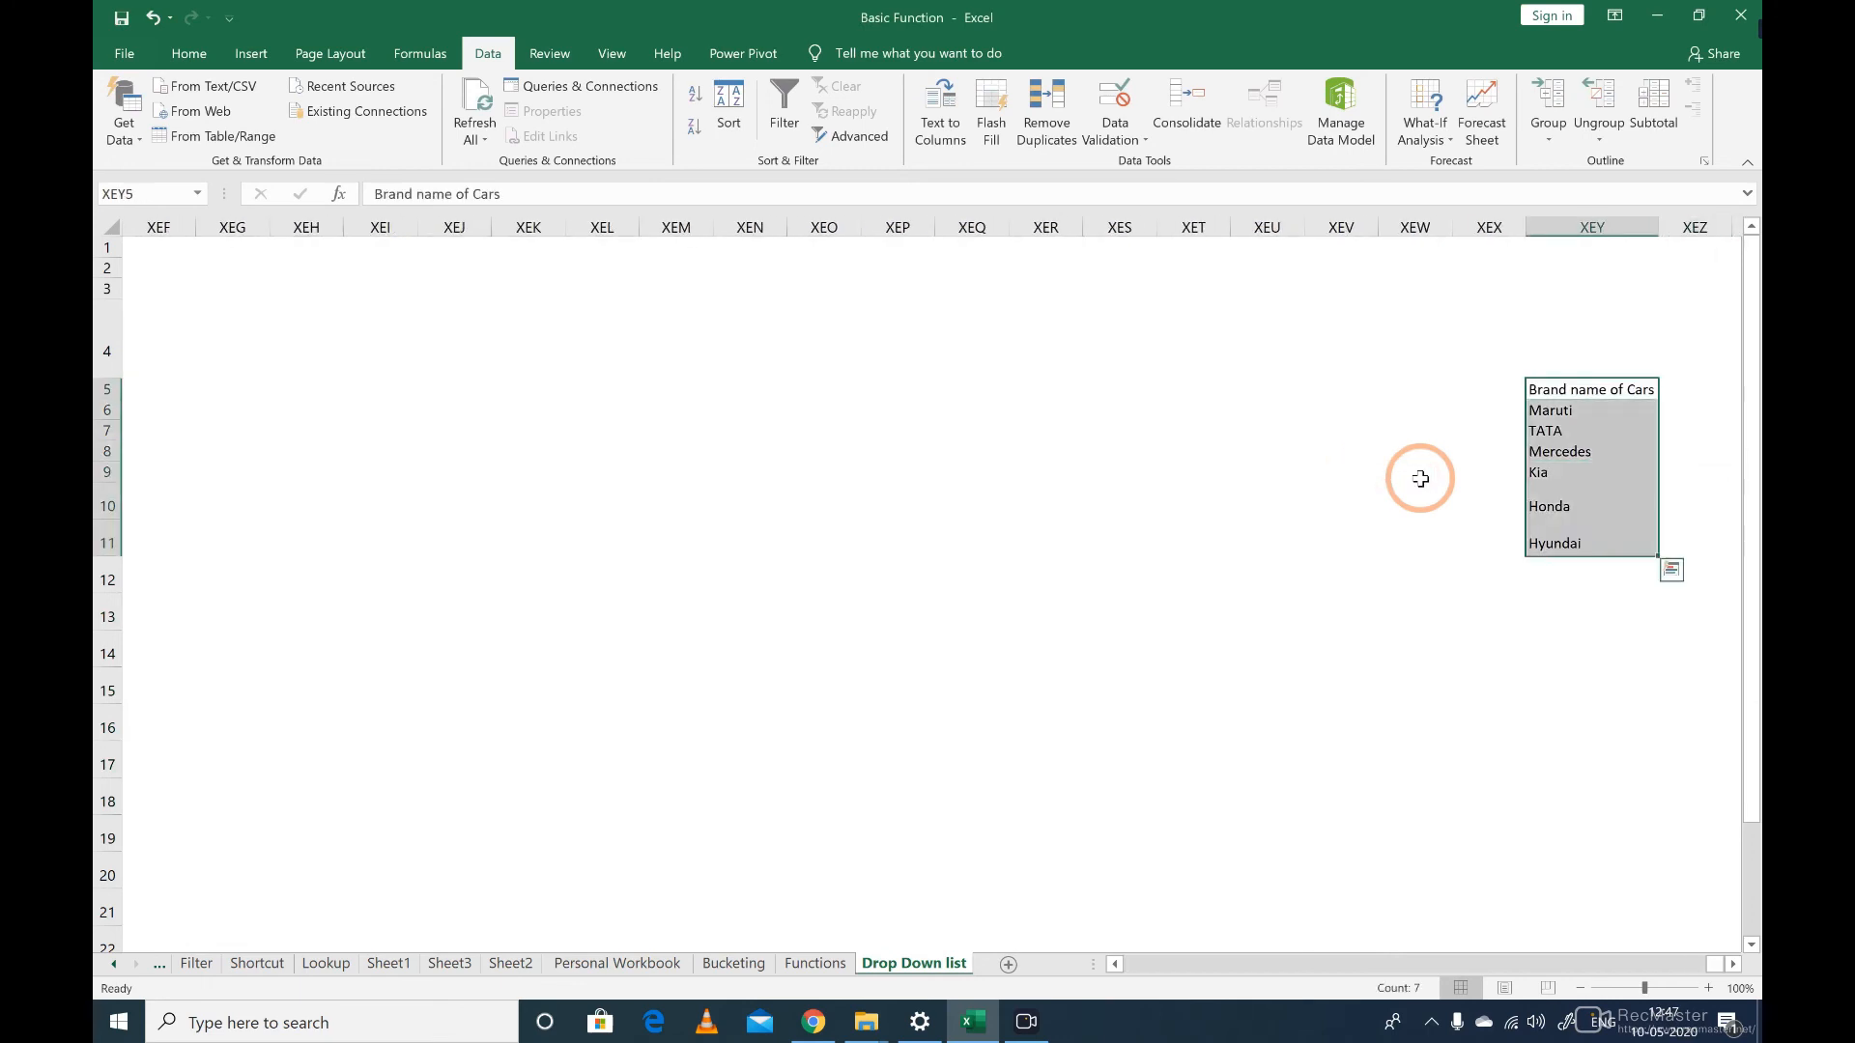
key(ctrl+t)
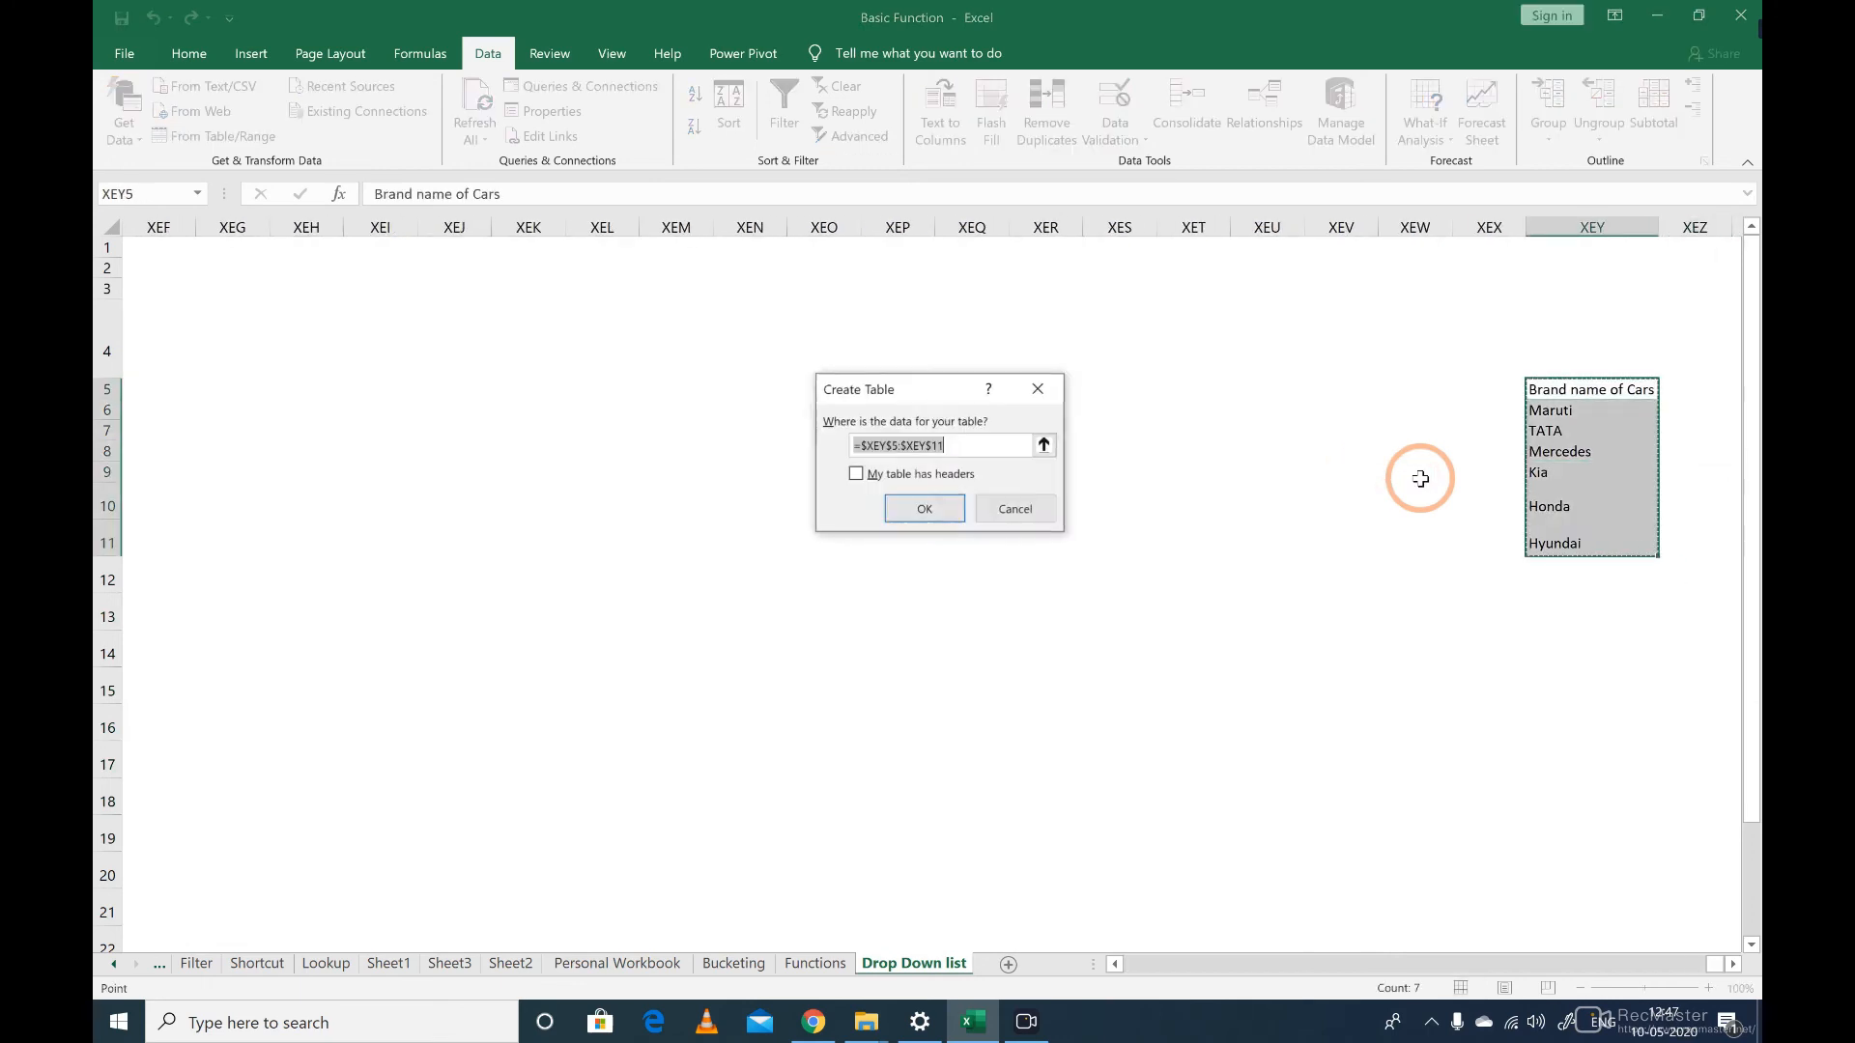
click(883, 476)
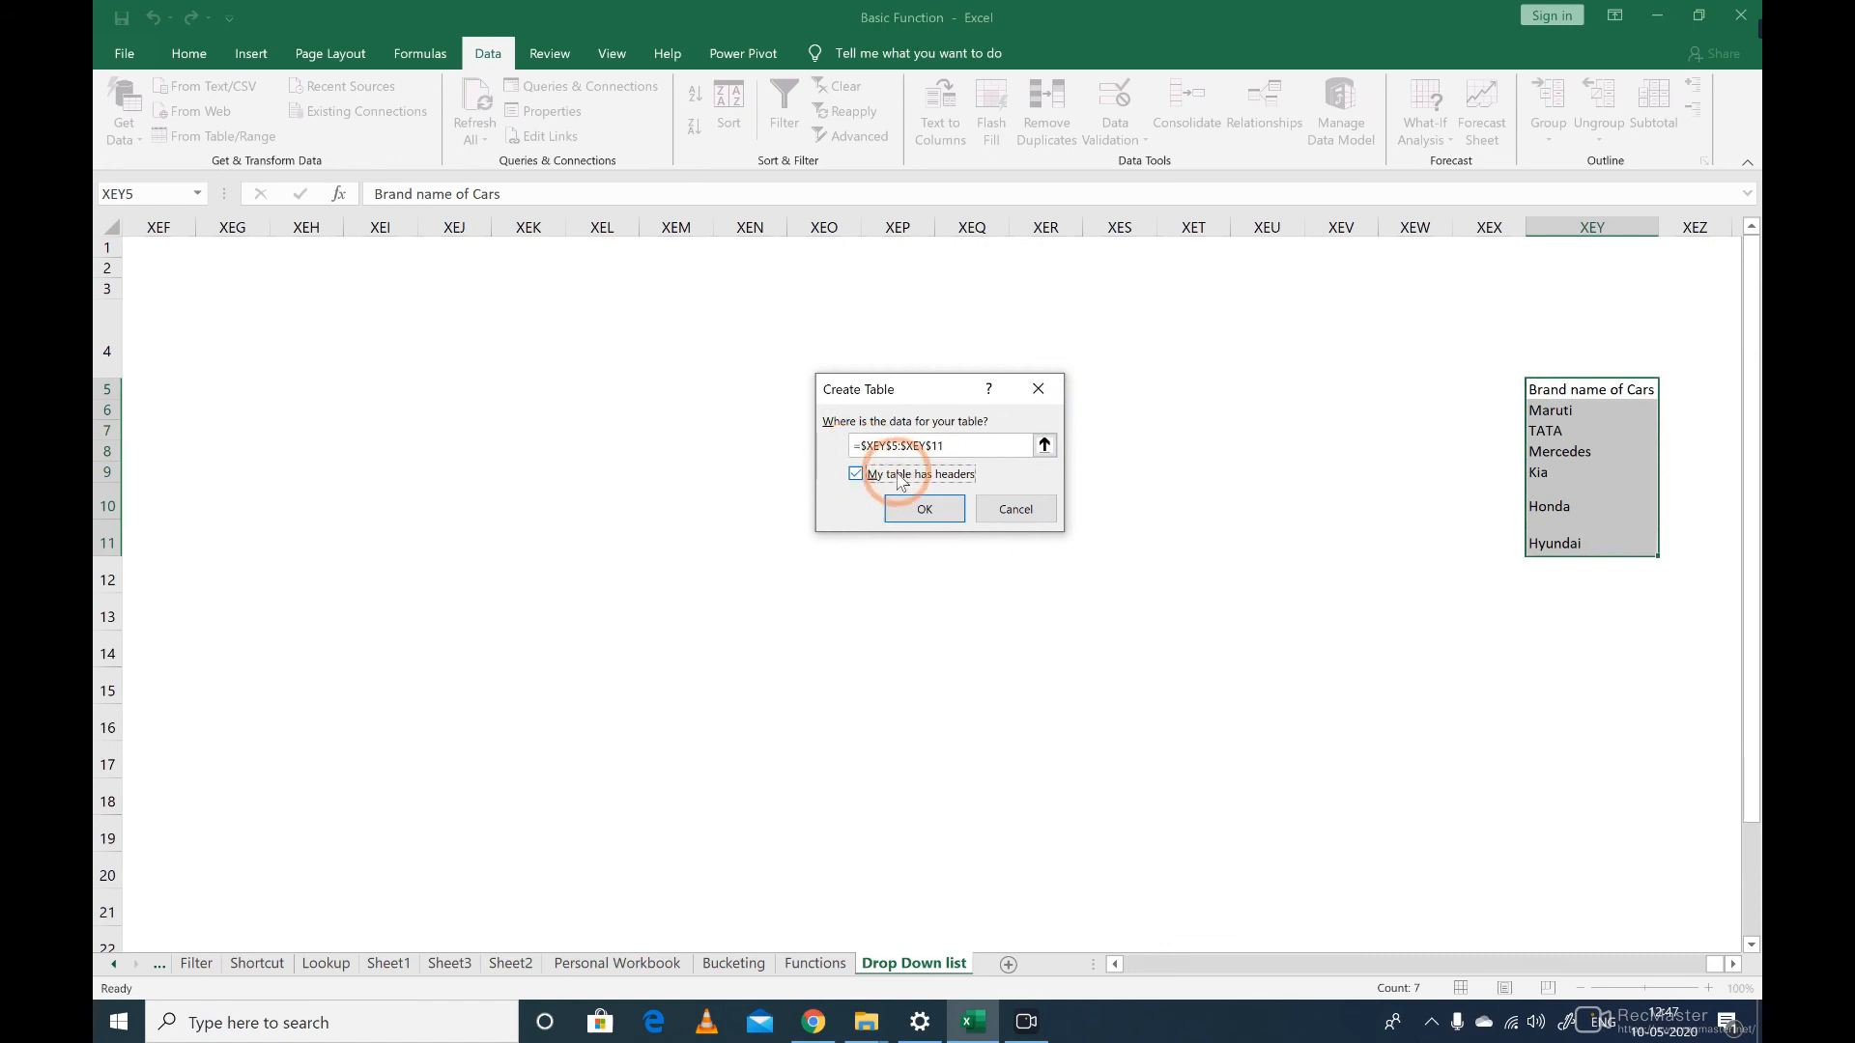
click(923, 504)
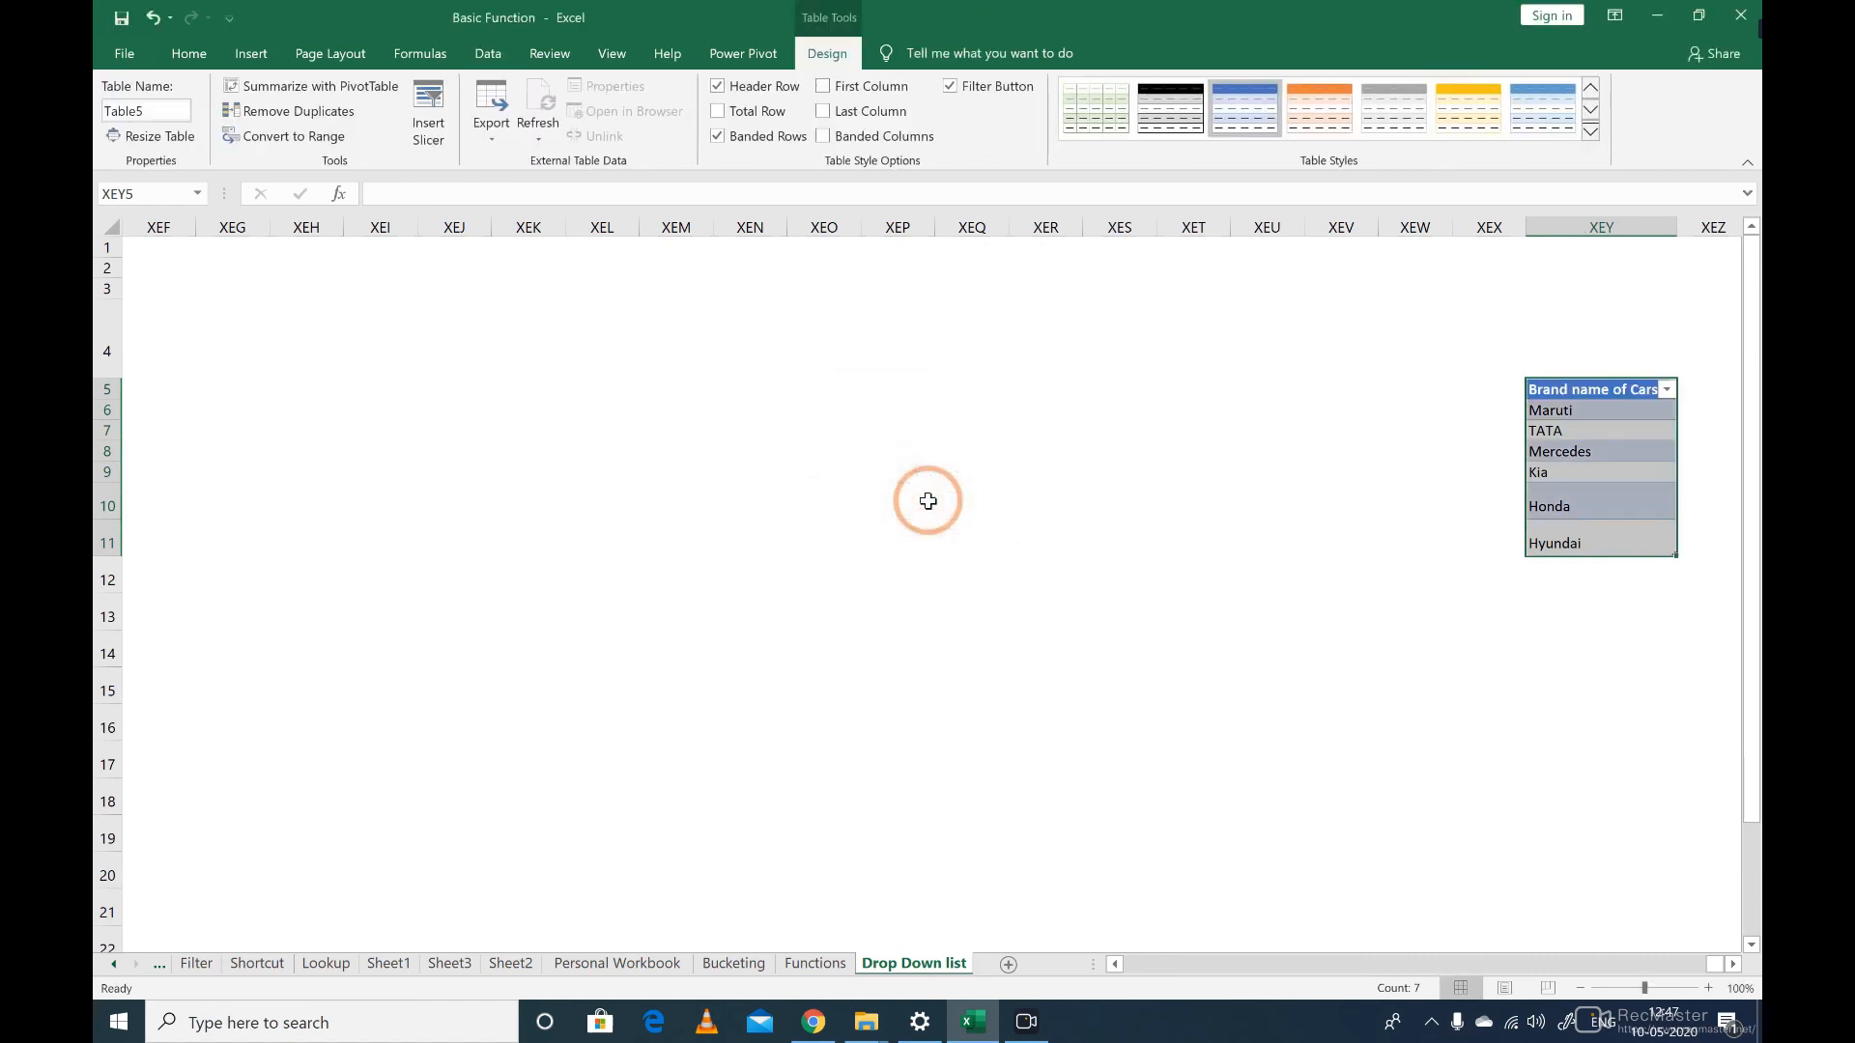
Step: Go back to the car brand input column and look through the entries of the drop-down list in J14
key(Left)
key(Down)
key(Left)
key(Left)
key(Down)
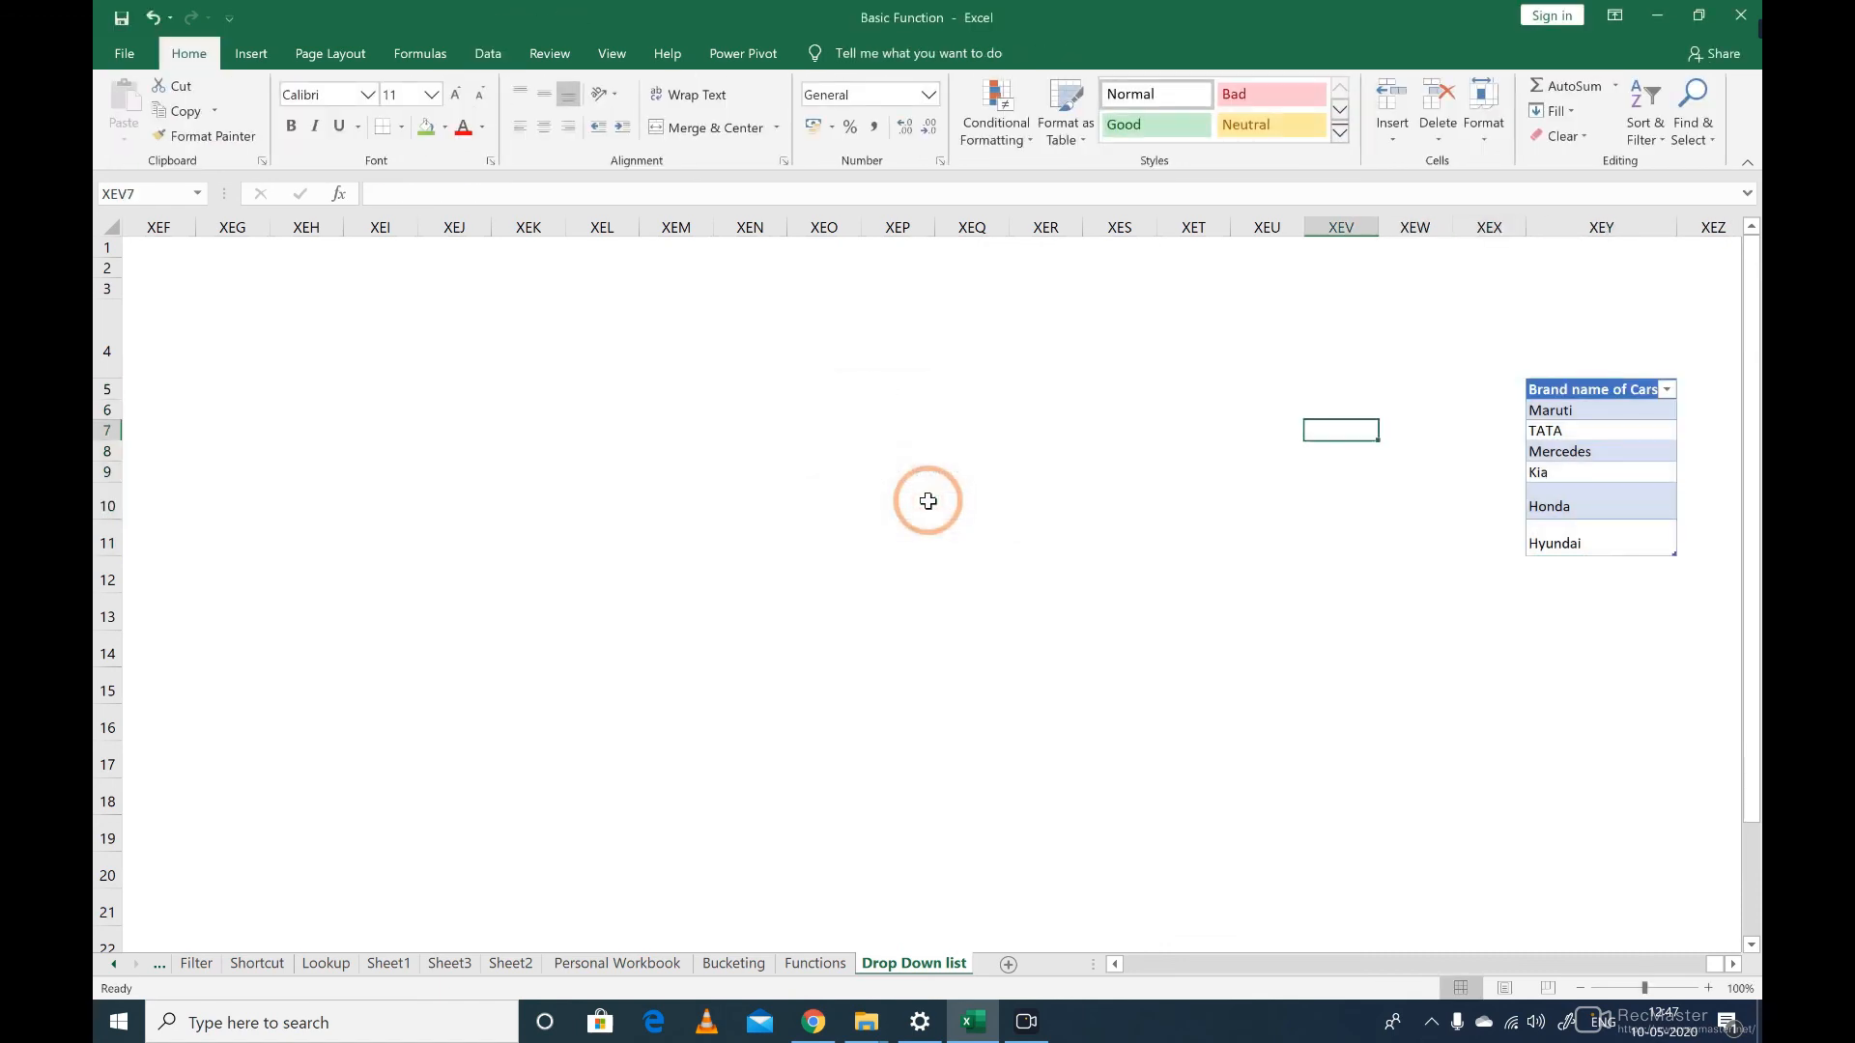
key(ctrl+Left)
key(Down)
key(Down)
key(Down)
key(Down)
key(Down)
key(ctrl+Right)
key(ctrl+Right)
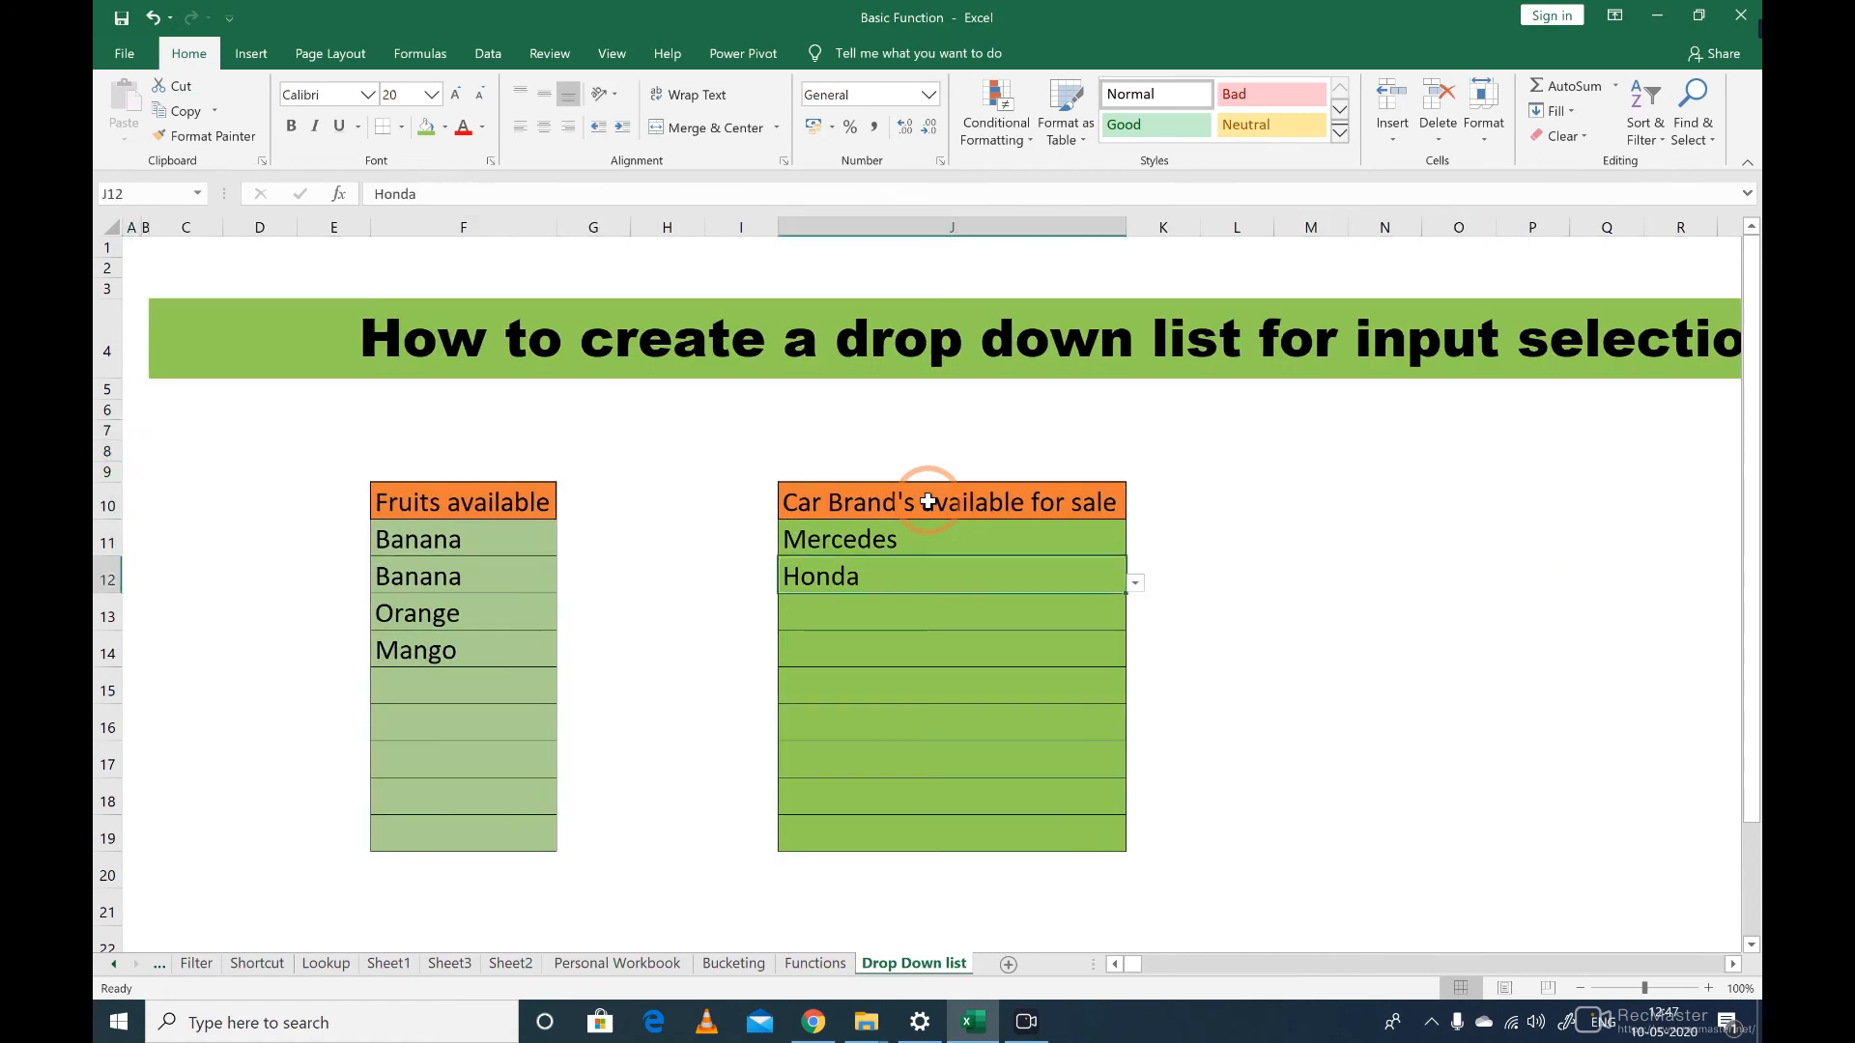
key(Down)
key(Down)
key(alt+Down)
key(Down)
key(Down)
key(Down)
key(Escape)
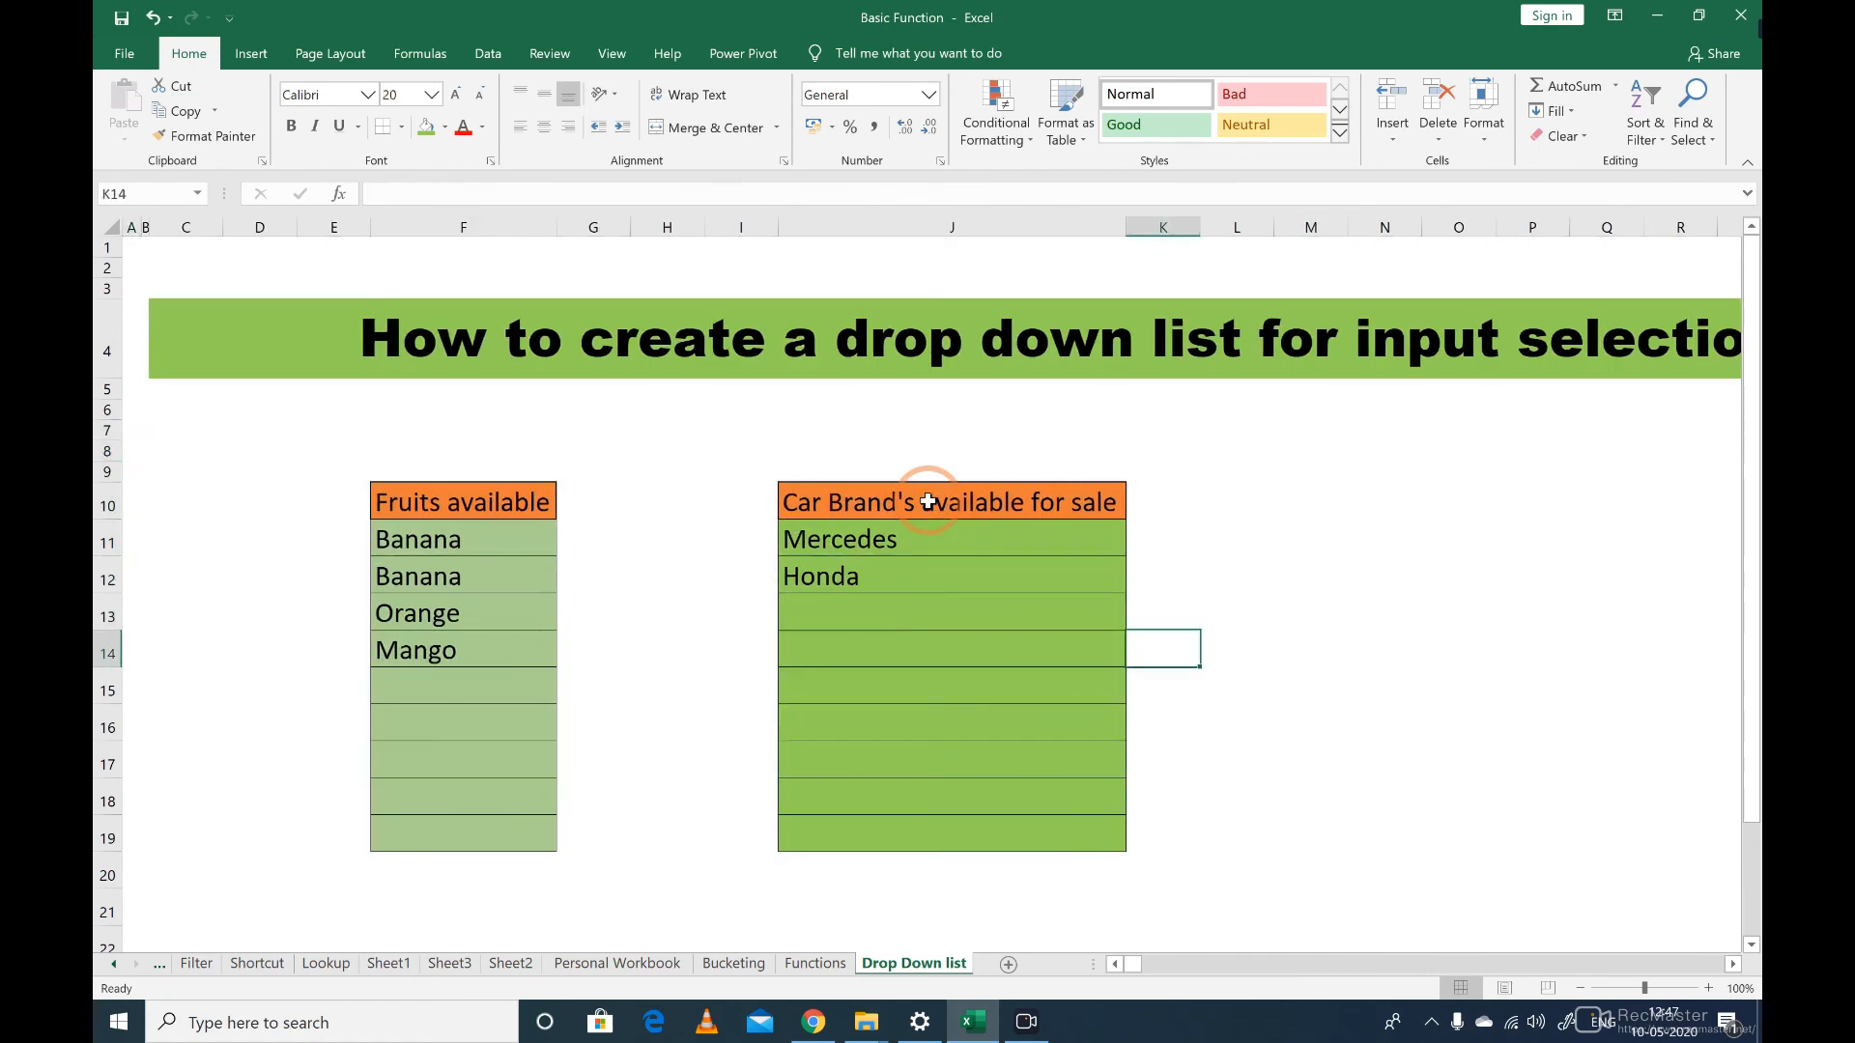
Step: Add the brand "Jaguar" in XEY12, directly below Hyundai in the car brand table
key(ctrl+Right)
key(Left)
key(Left)
key(Left)
key(Left)
key(Left)
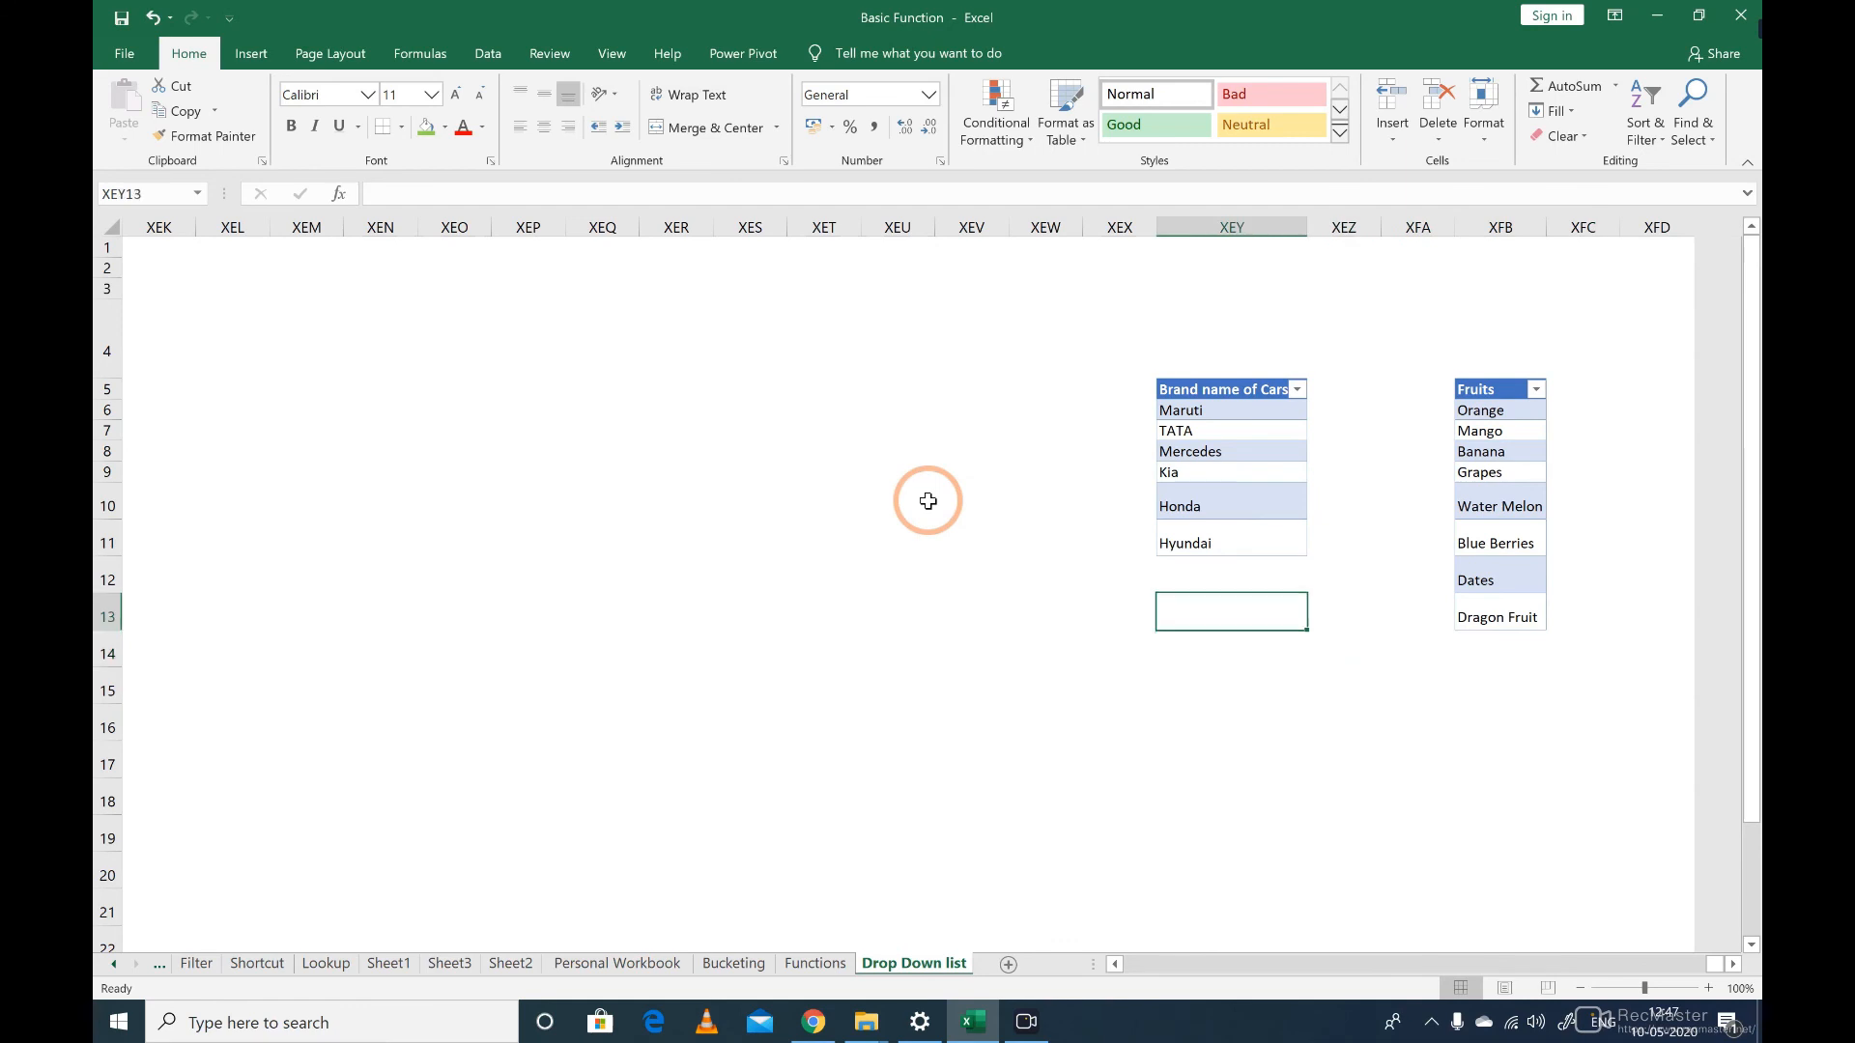
key(ctrl+Up)
key(Down)
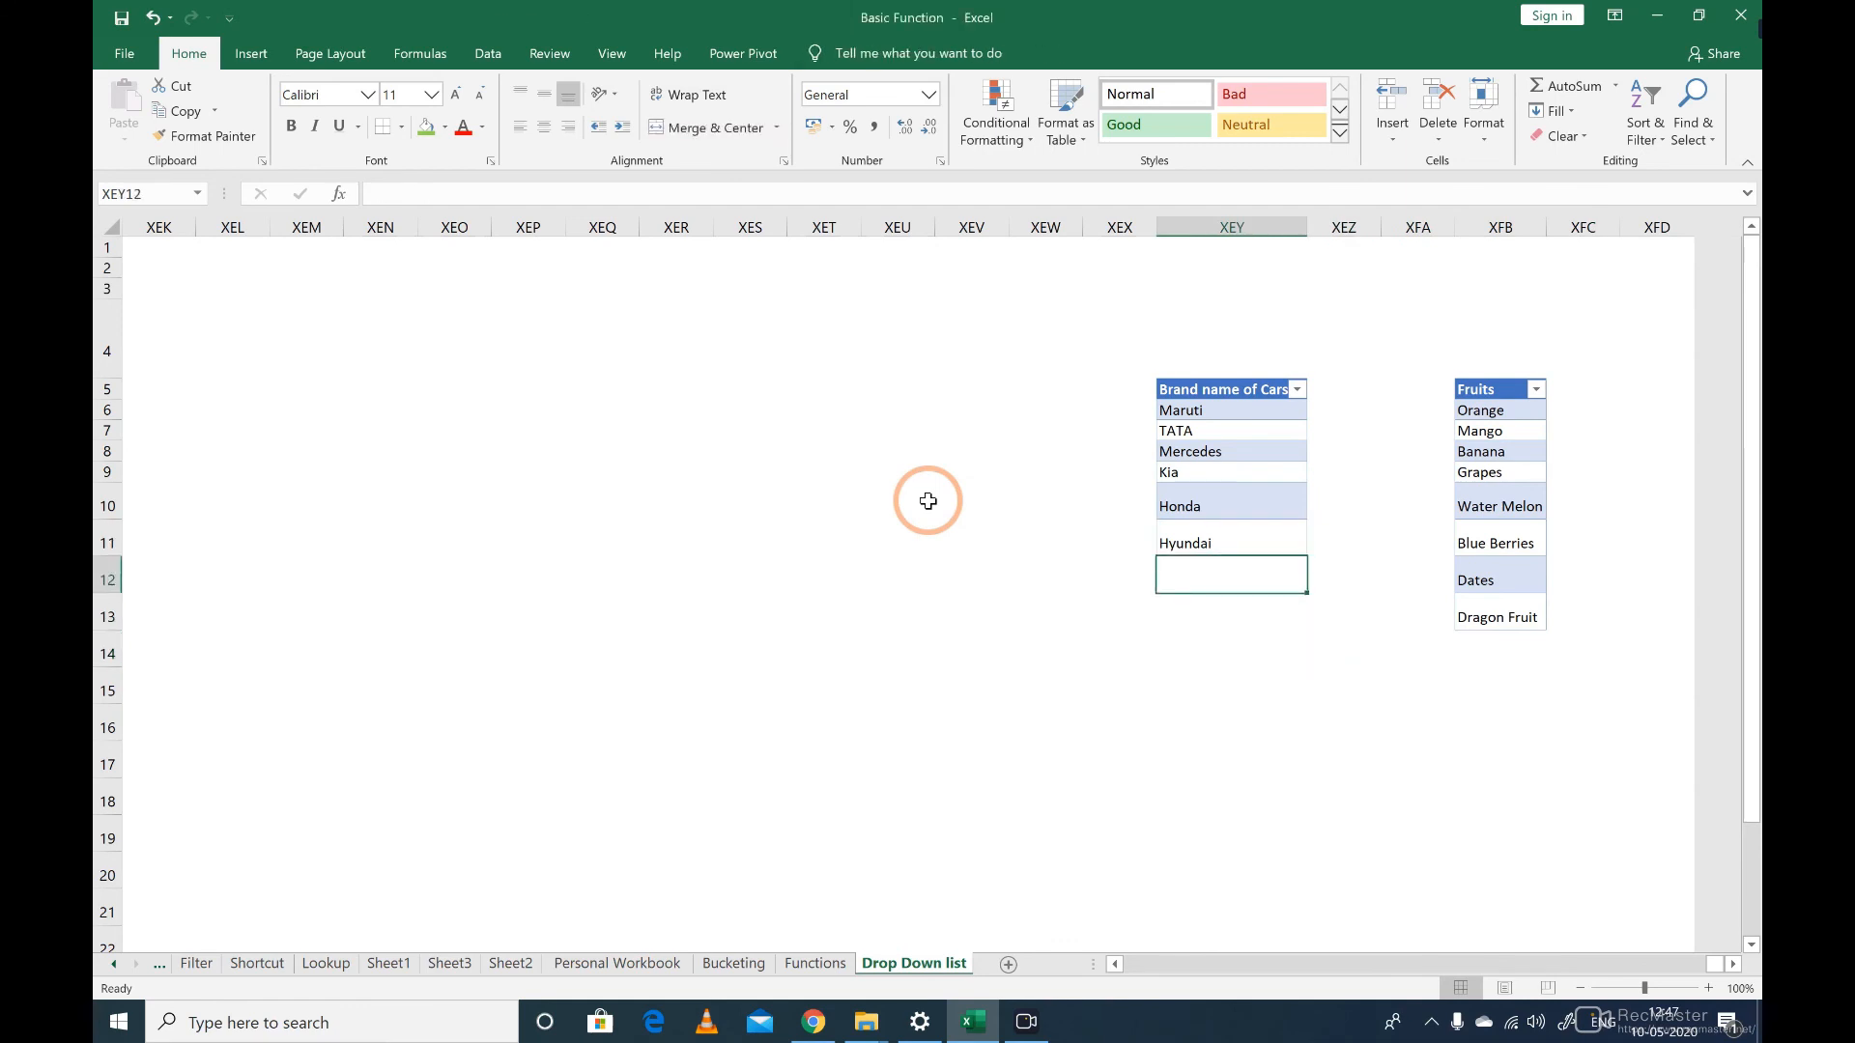
text(J)
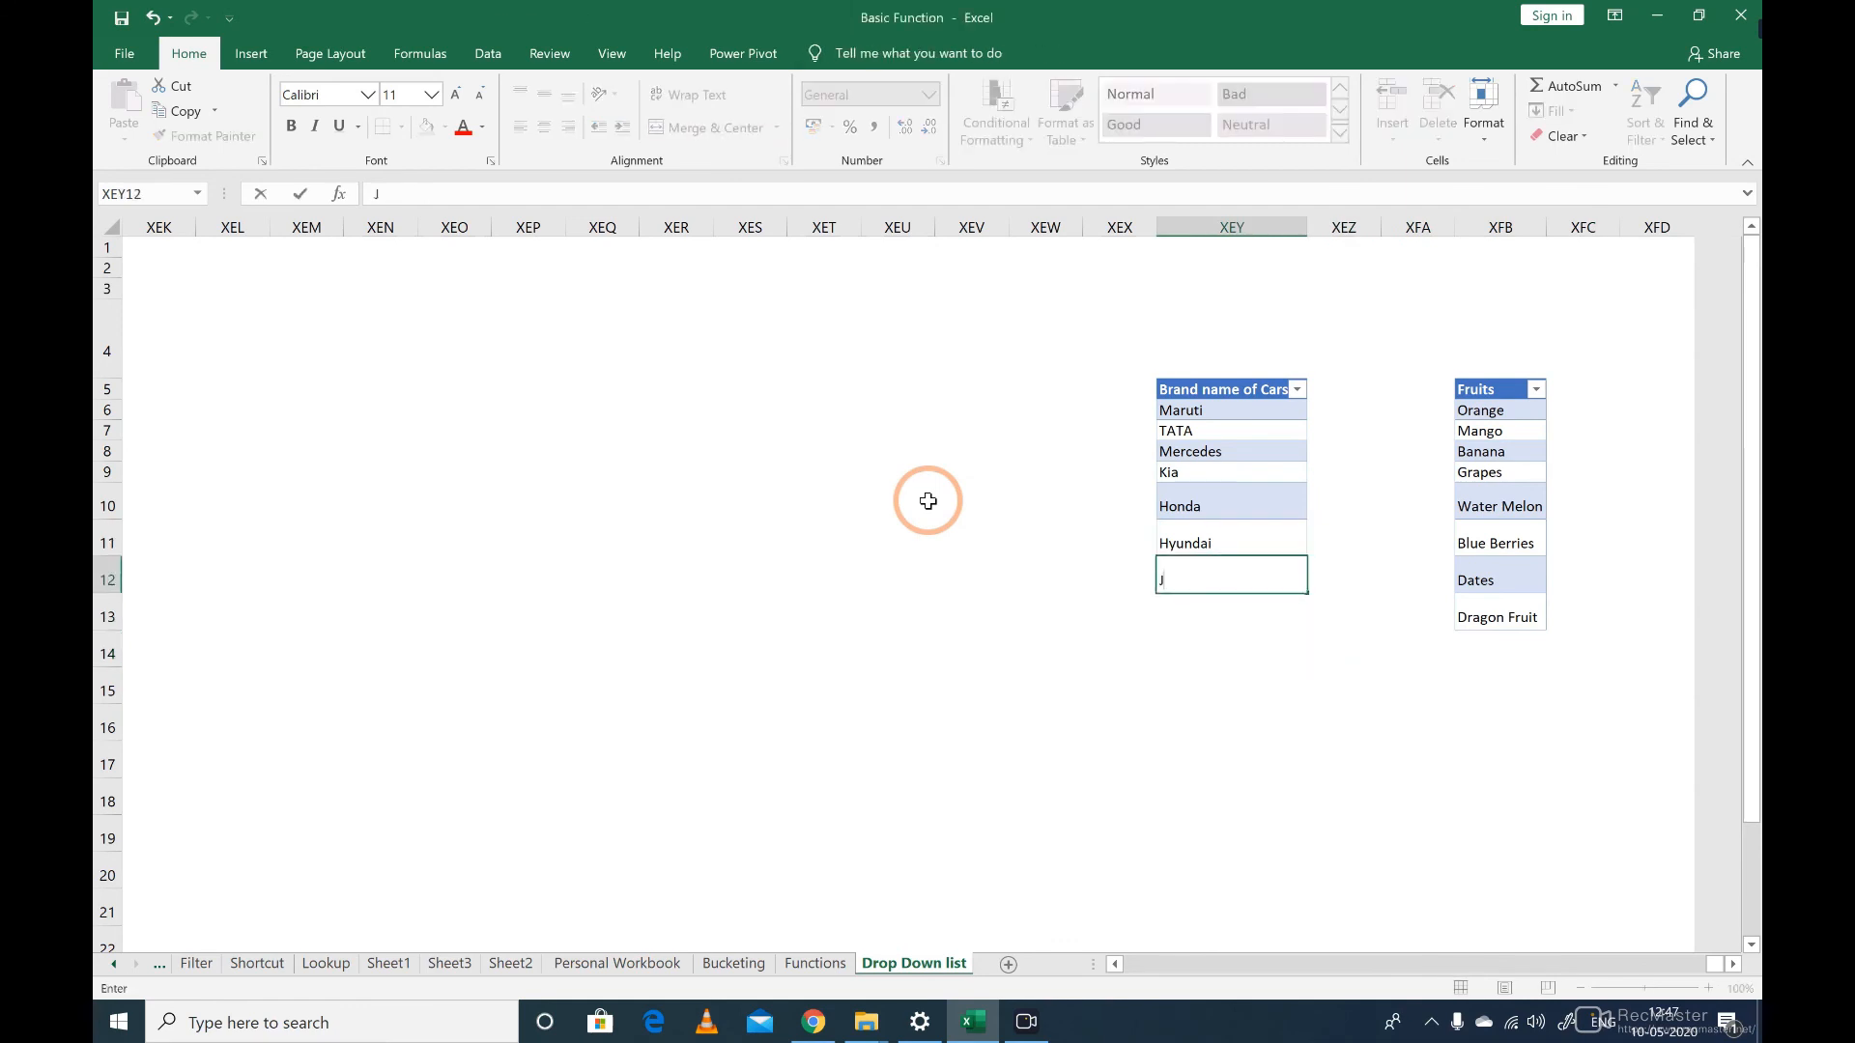
text(aguar)
key(ctrl+Return)
Step: Open the drop-down lists in J12 and J15 to check whether the brand Jaguar is offered, leaving both cells as they are
key(ctrl+Left)
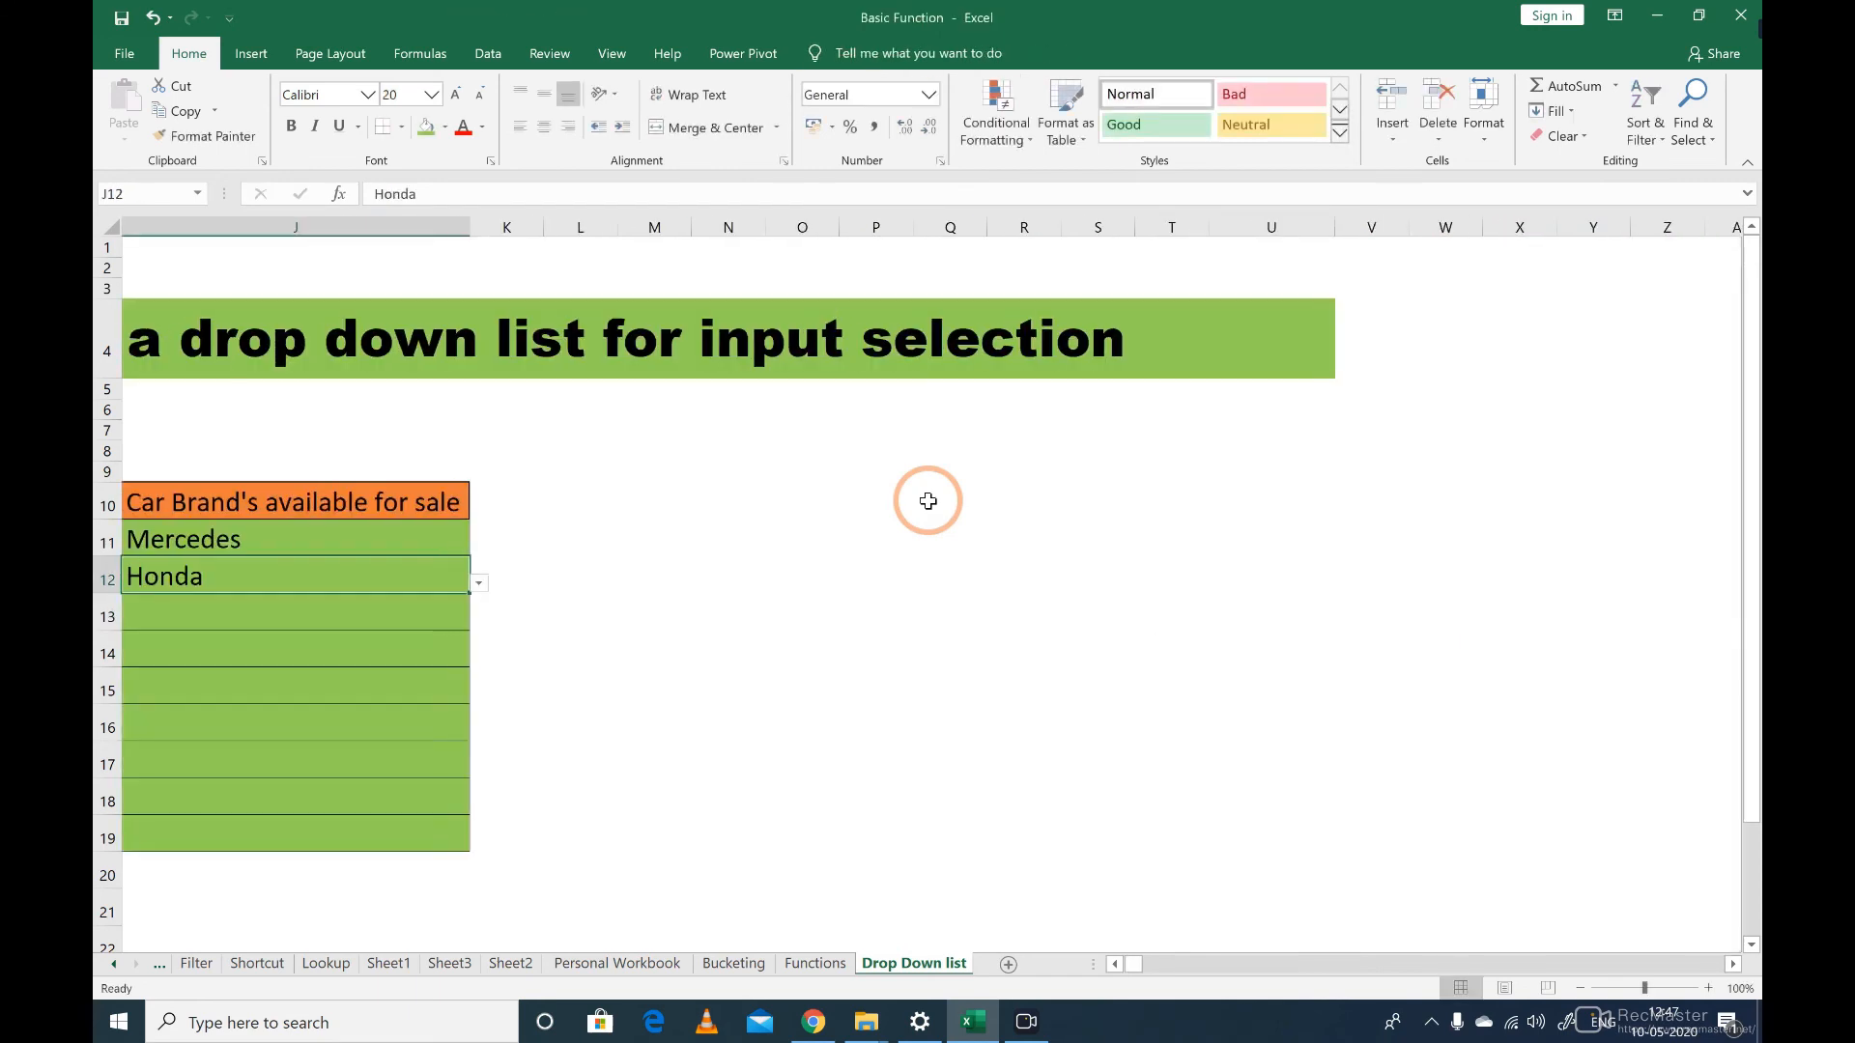
key(alt+Down)
key(Down)
key(Down)
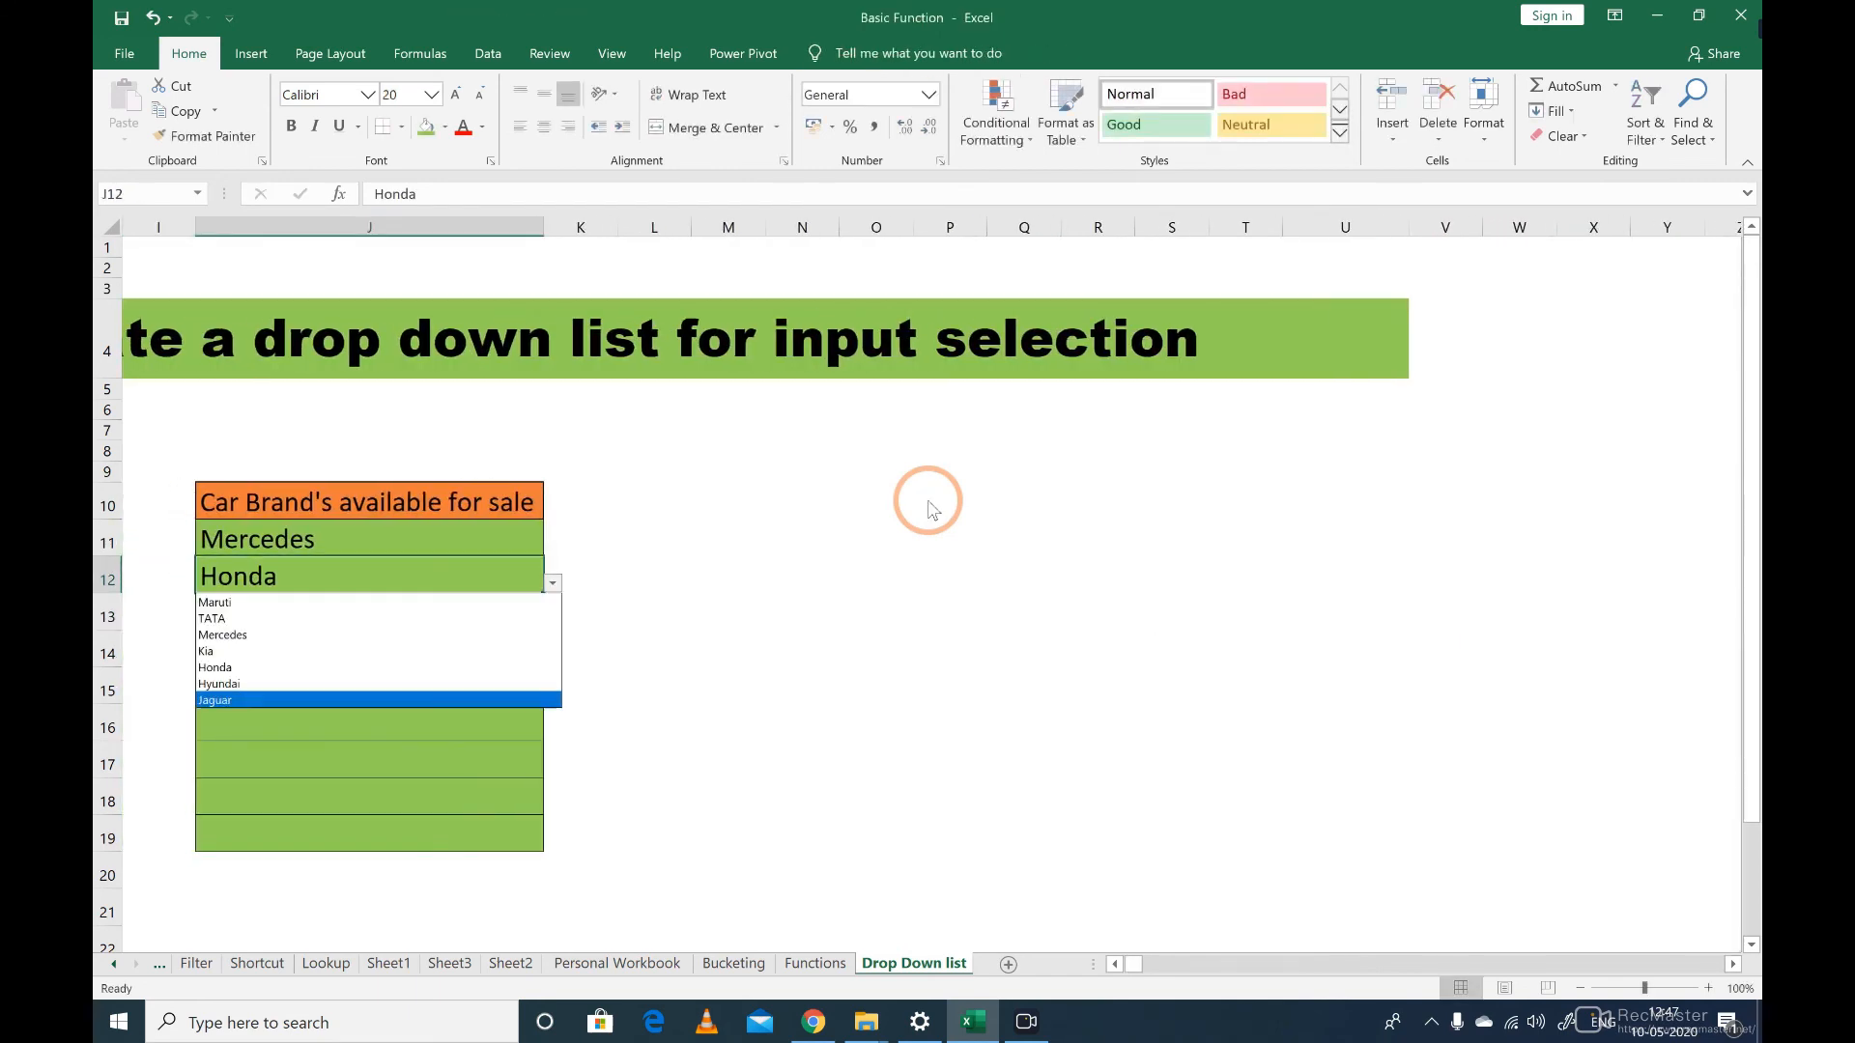
key(Escape)
key(Down)
key(Down)
key(Down)
key(alt+Down)
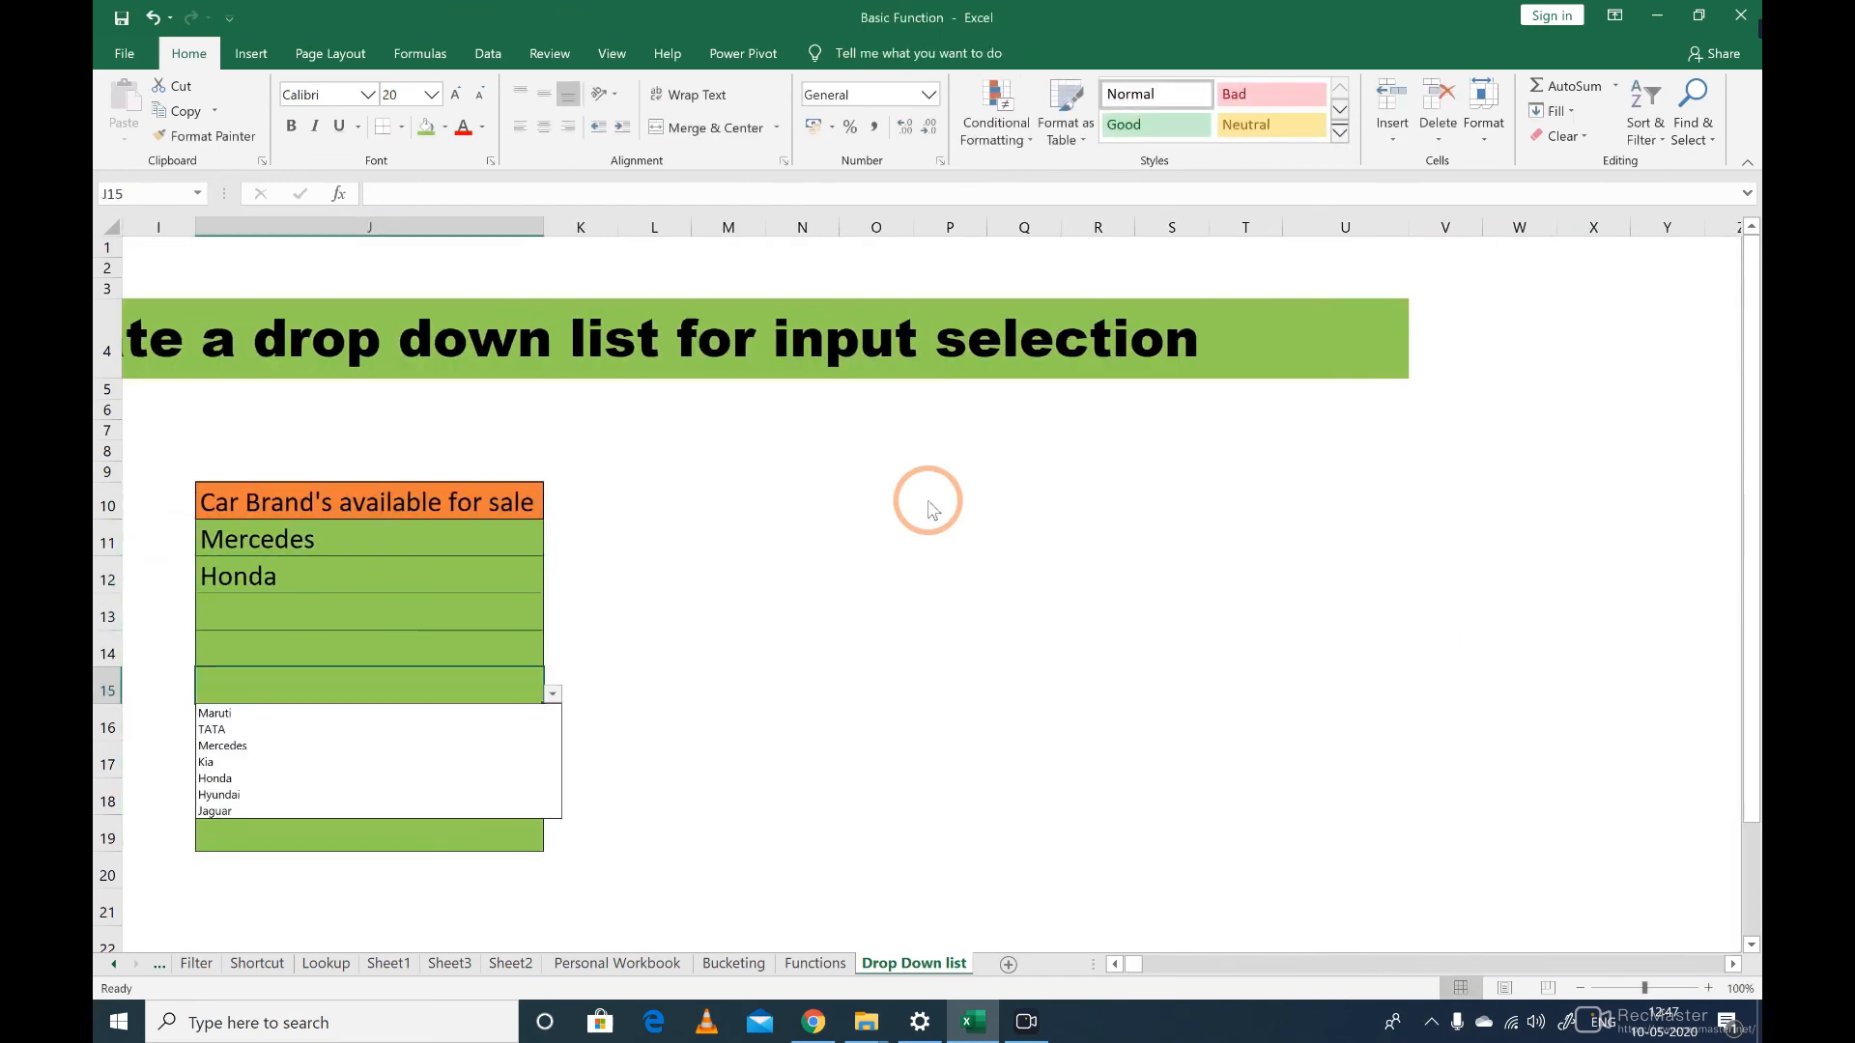
key(Escape)
key(Up)
key(Up)
key(Up)
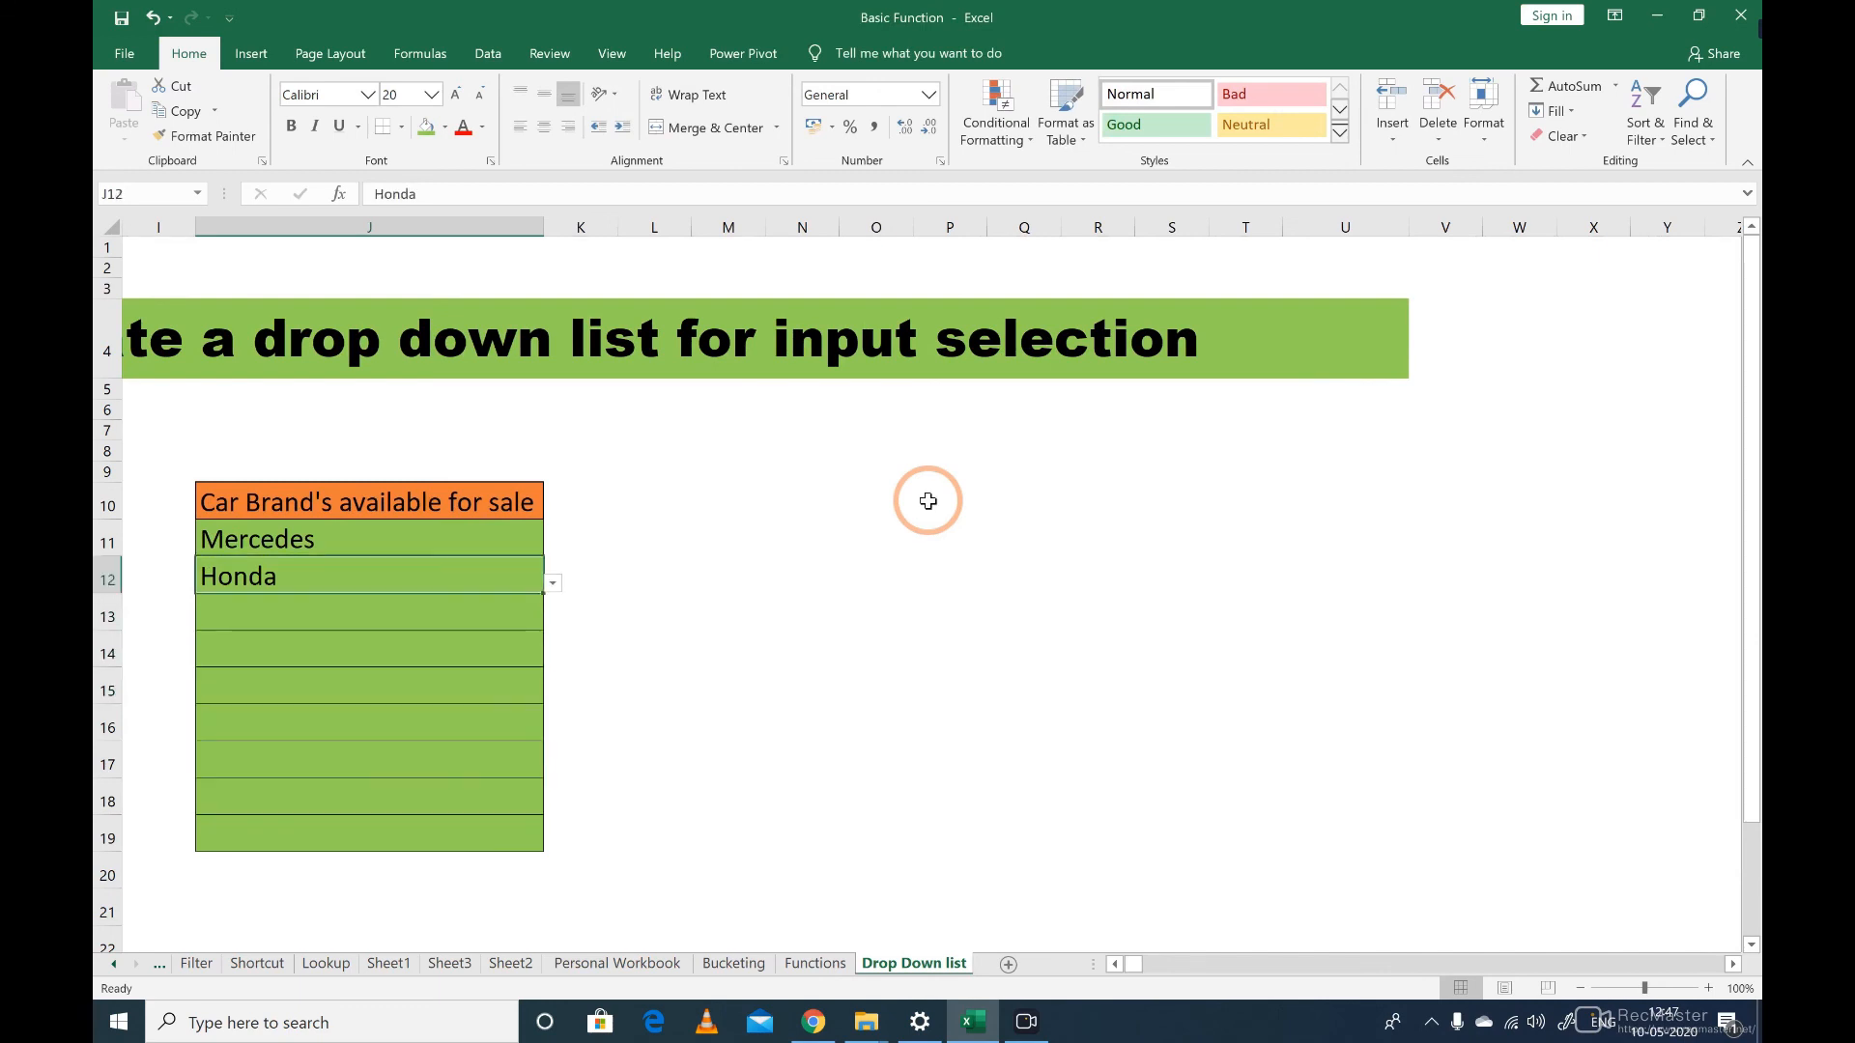
Step: Review the car brand source table down to its last entry, and return to J12 in the input column
key(Down)
key(Up)
key(ctrl+Right)
key(Left)
key(Left)
key(Left)
key(Left)
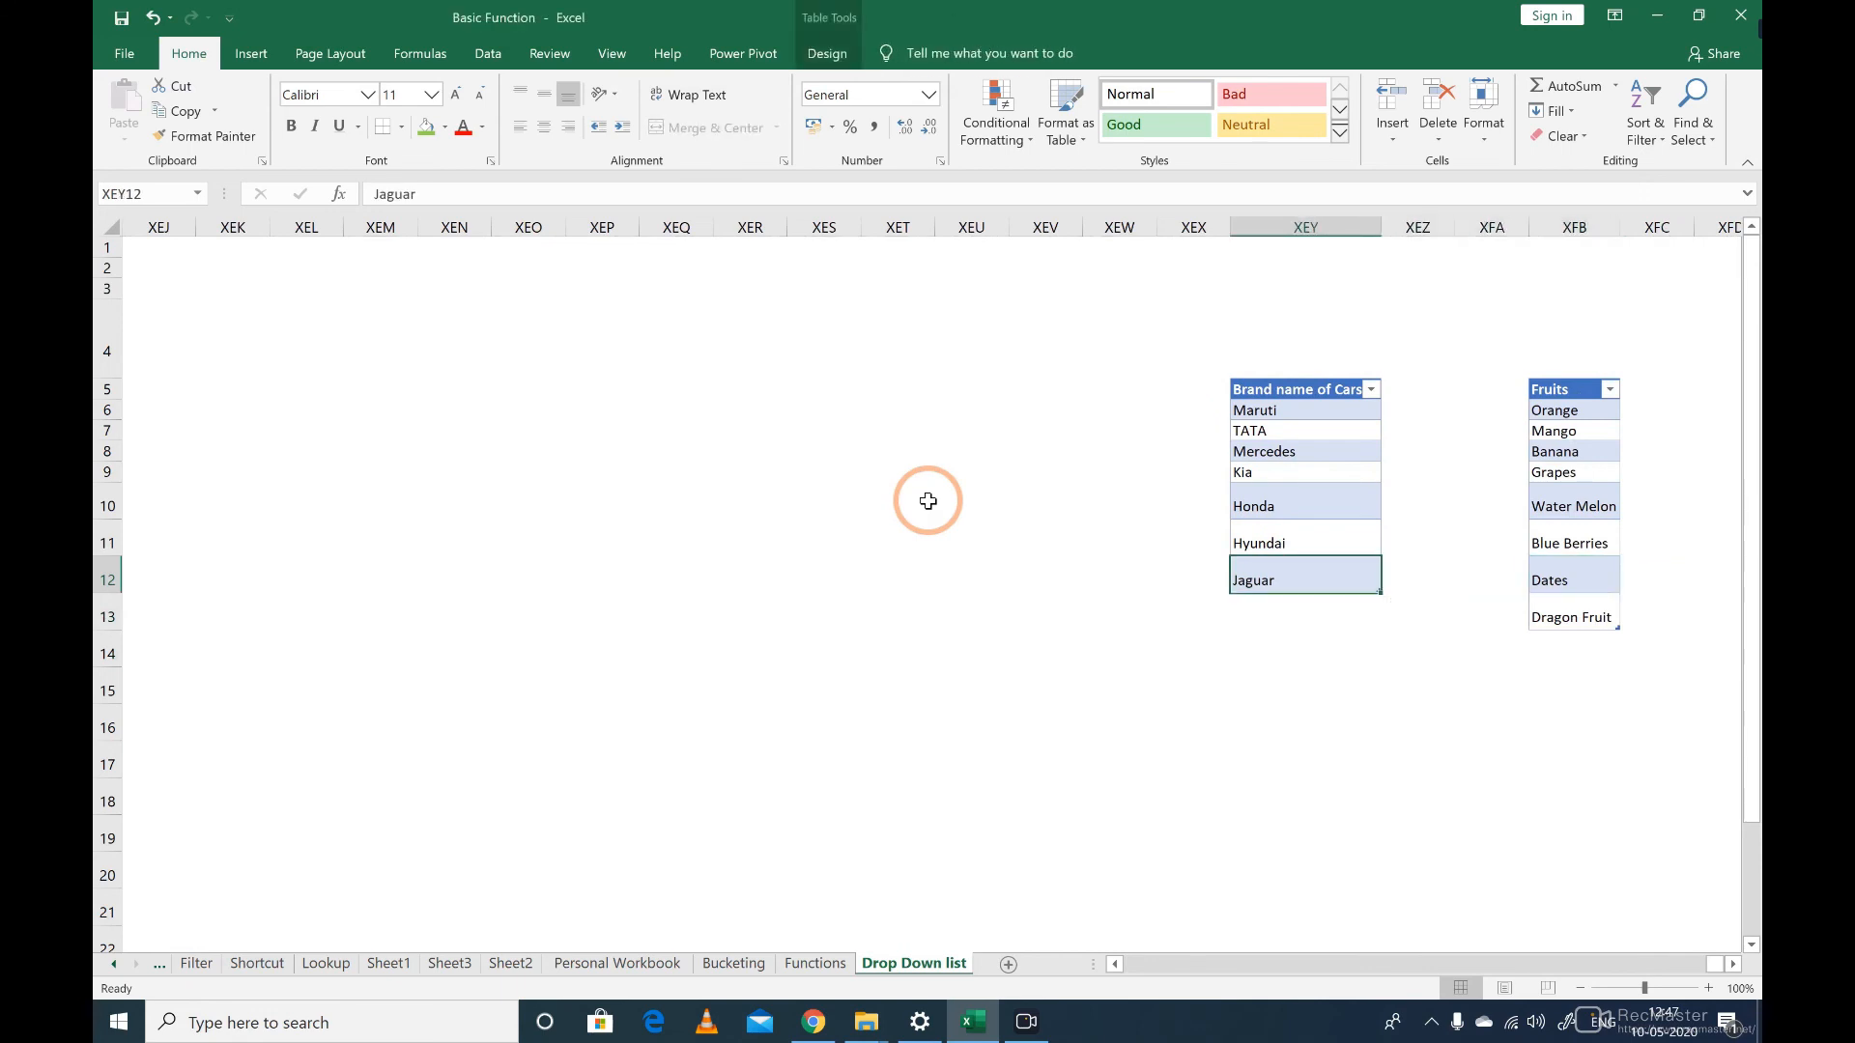
key(ctrl+Left)
key(ctrl+Left)
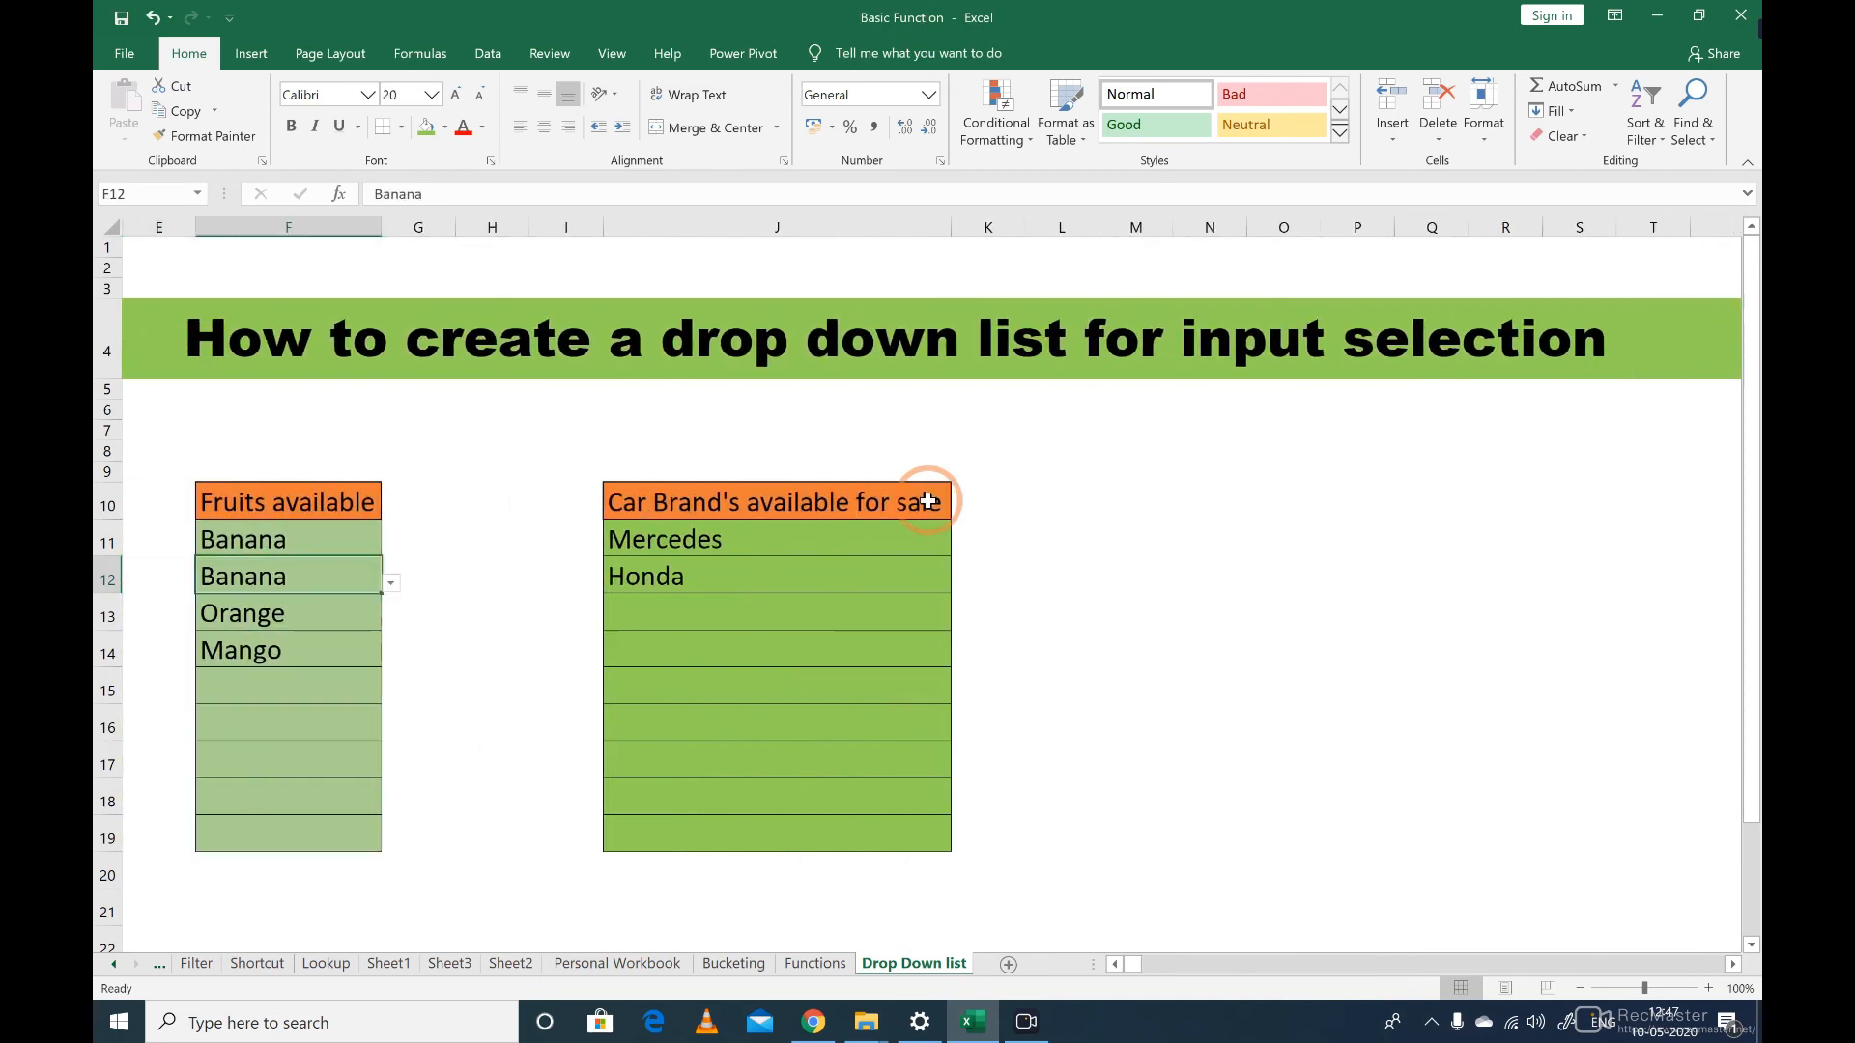
key(Right)
key(Right)
key(Right)
key(Right)
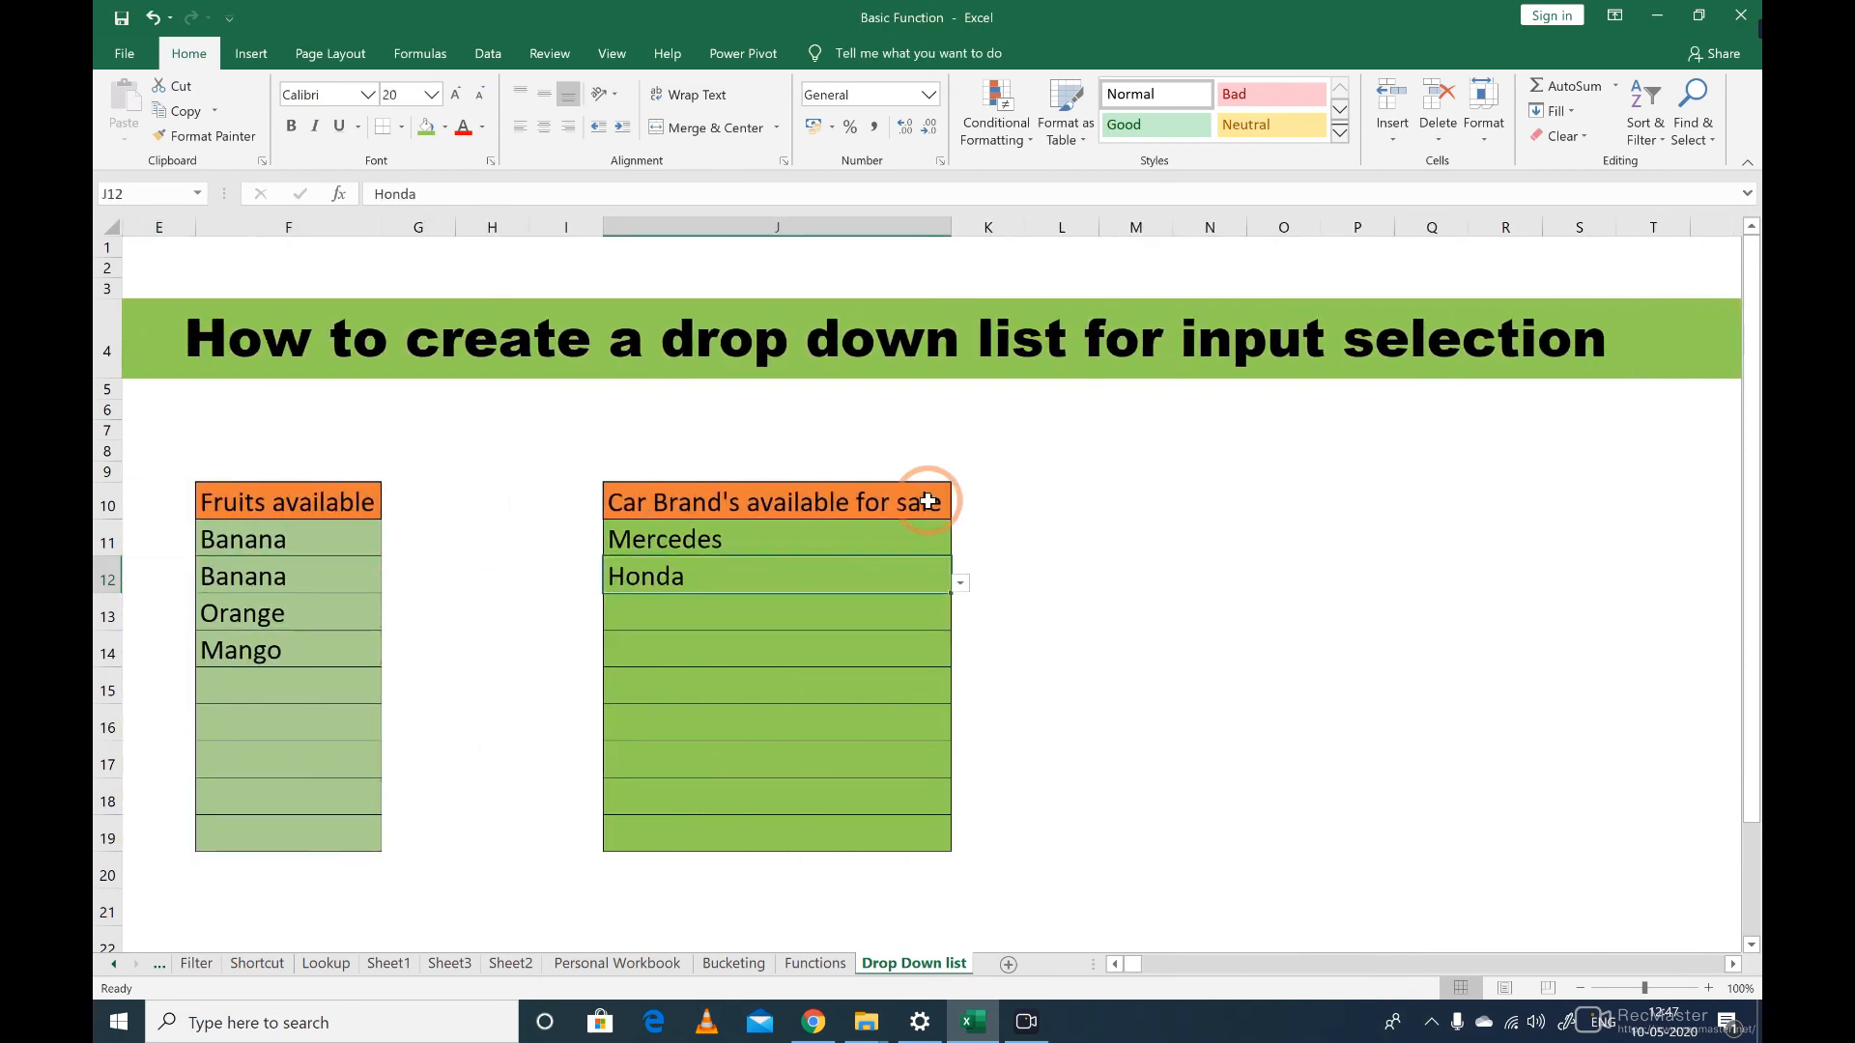